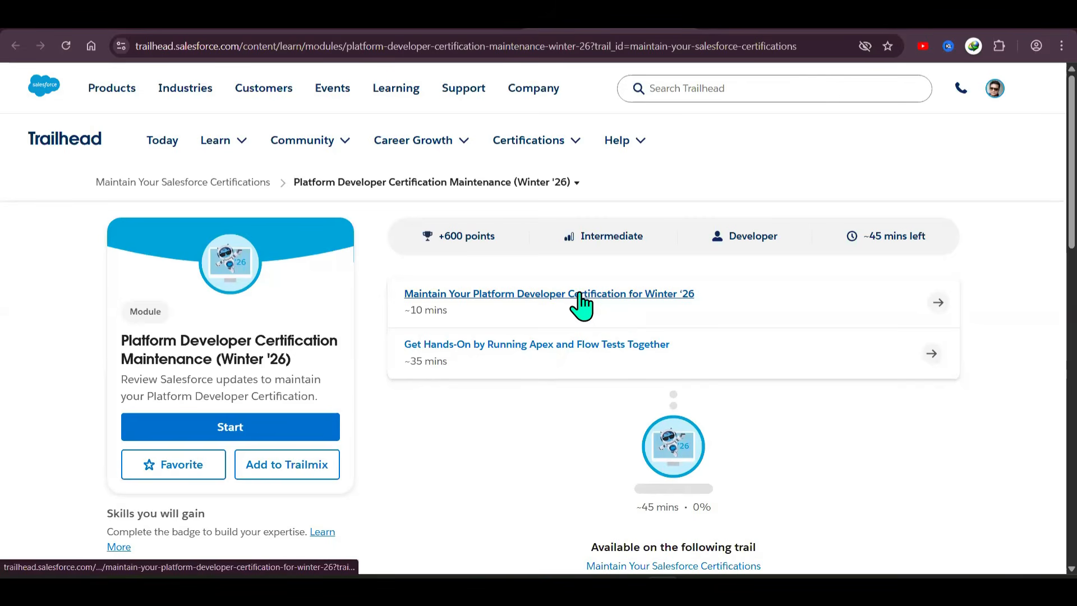
Open the Maintain Your Platform Developer Certification for Winter '26 unit and answer quiz question 1 with option B about avoiding large Apex heap payloads
left_click(495, 293)
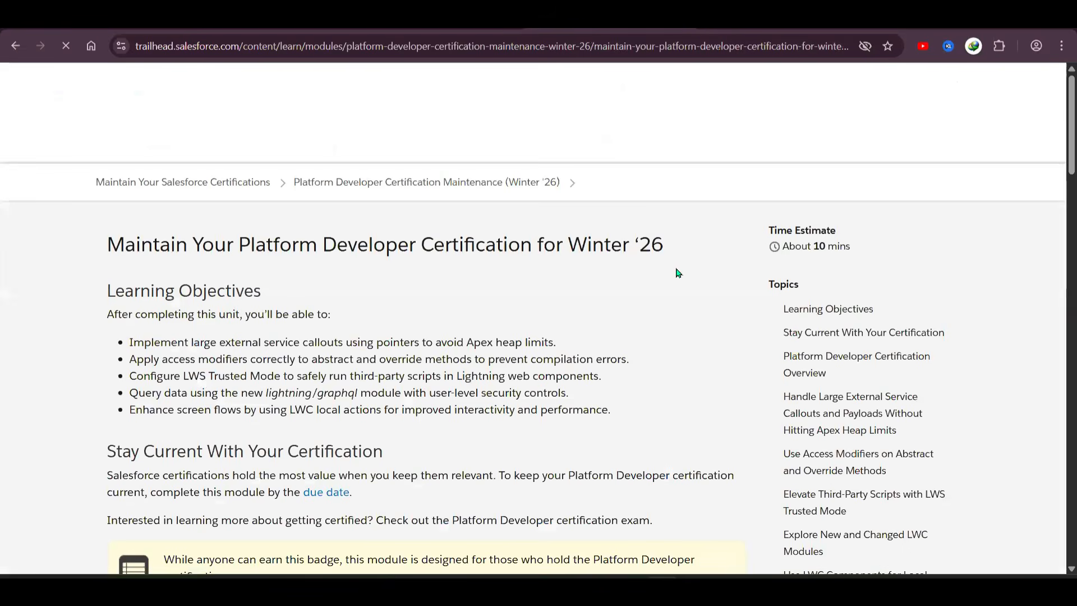
scroll(683, 273, "down", 15)
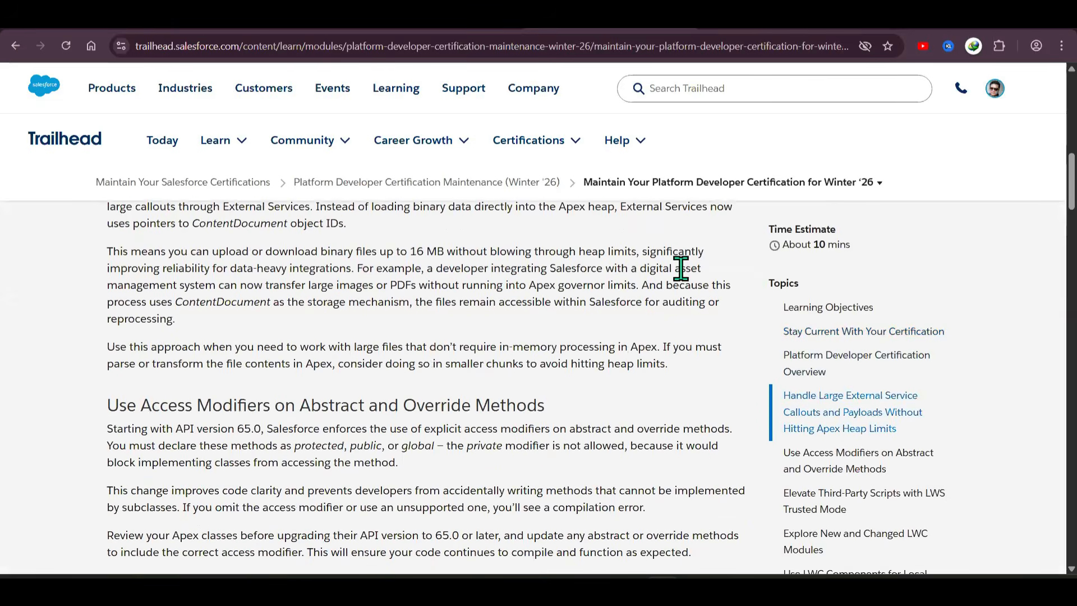
scroll(682, 270, "down", 15)
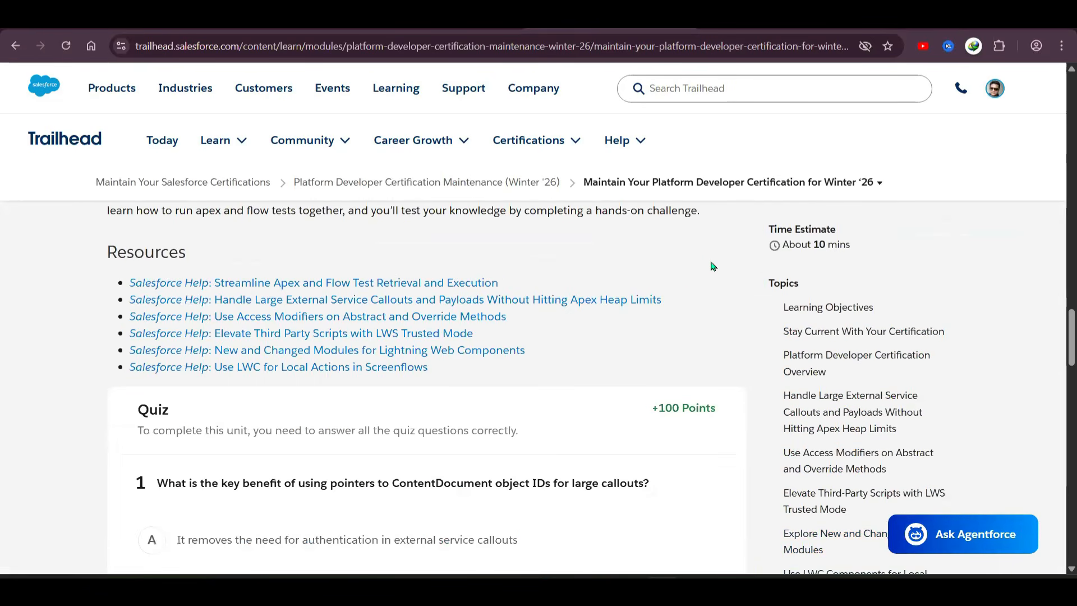
scroll(711, 265, "down", 3)
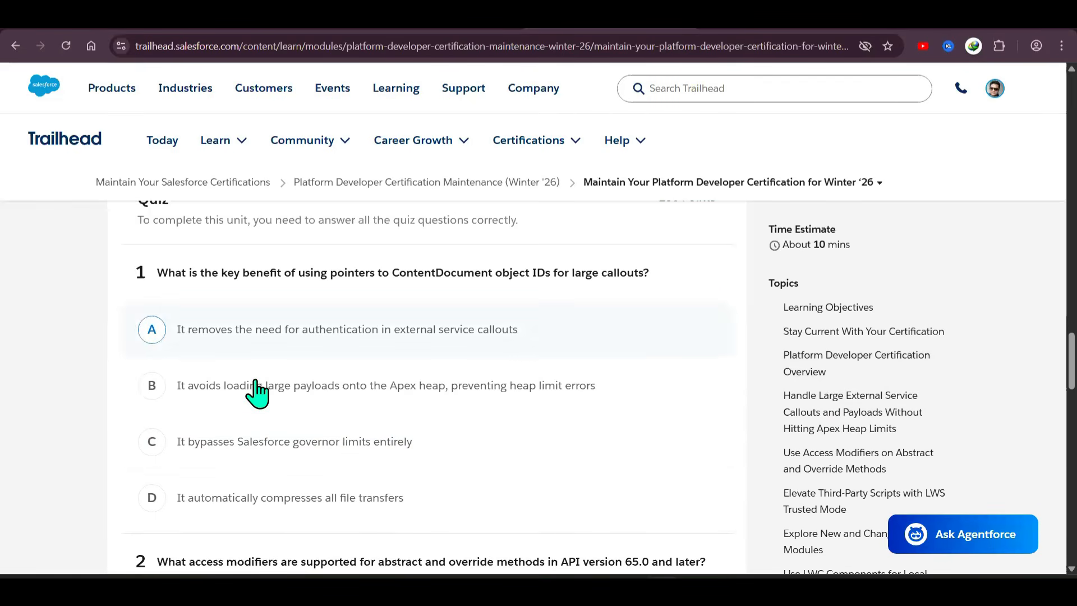
left_click(523, 379)
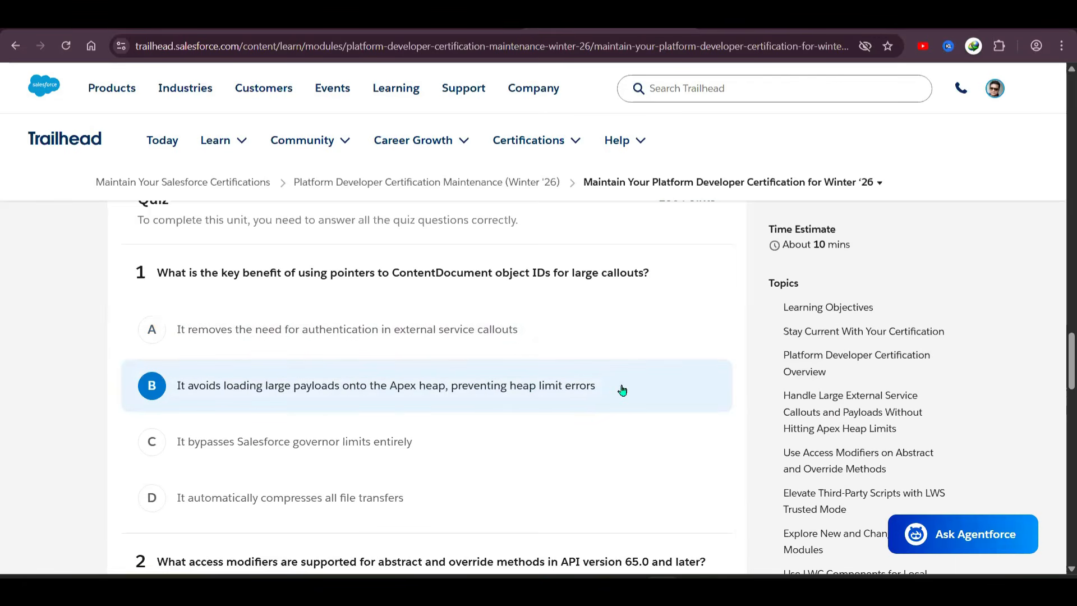
Answer quiz questions 2, 3 and 4 with option B each: Protected, Public, Global; vetted third-party scripts; optional fields and dynamic queries
scroll(744, 277, "down", 5)
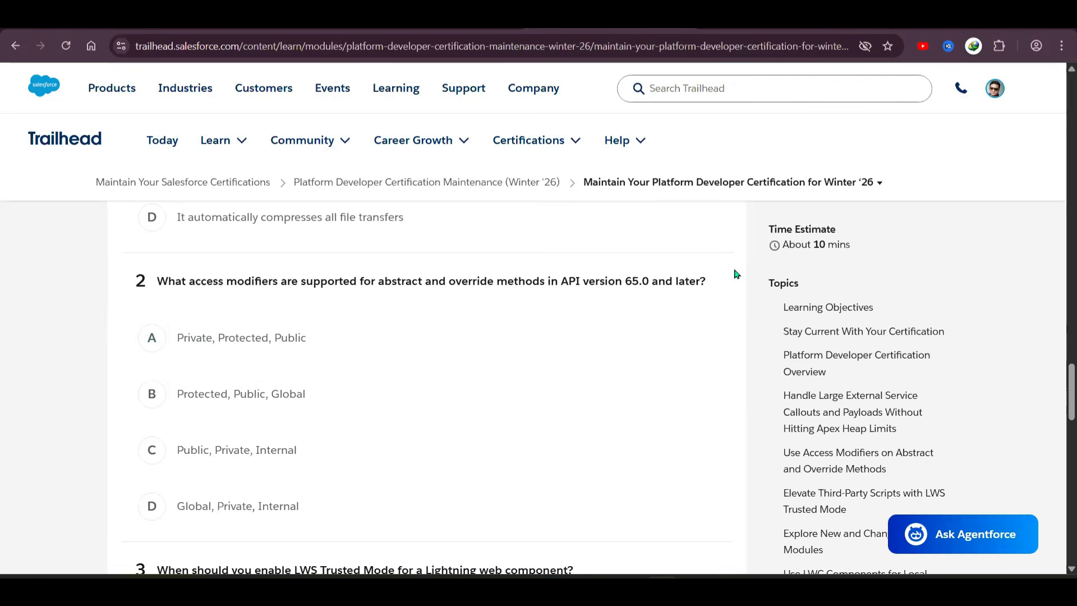
left_click(232, 405)
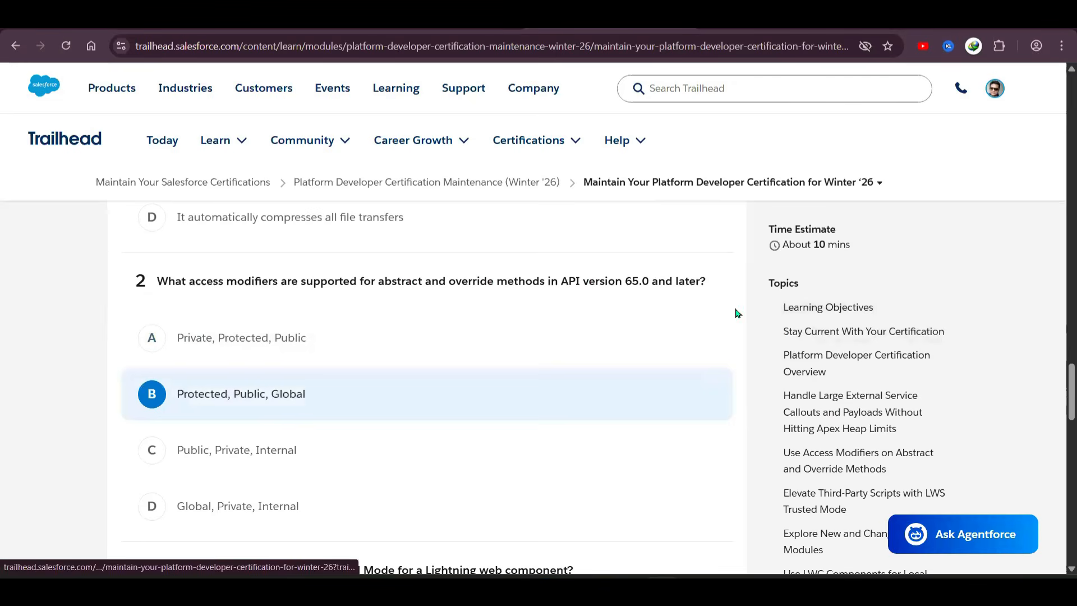
scroll(737, 313, "down", 5)
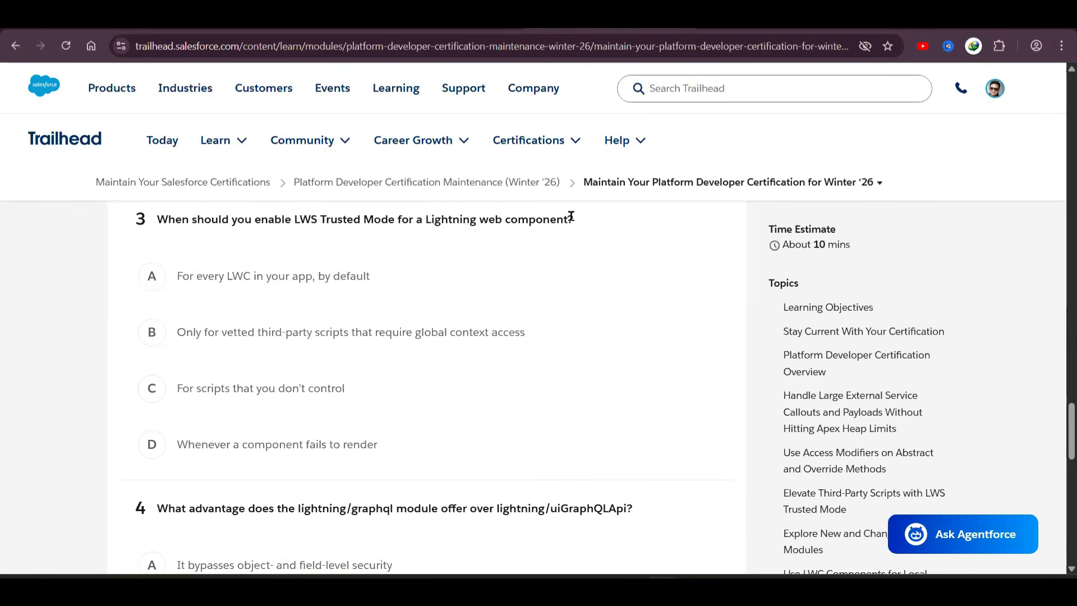
left_click(529, 331)
scroll(661, 261, "down", 5)
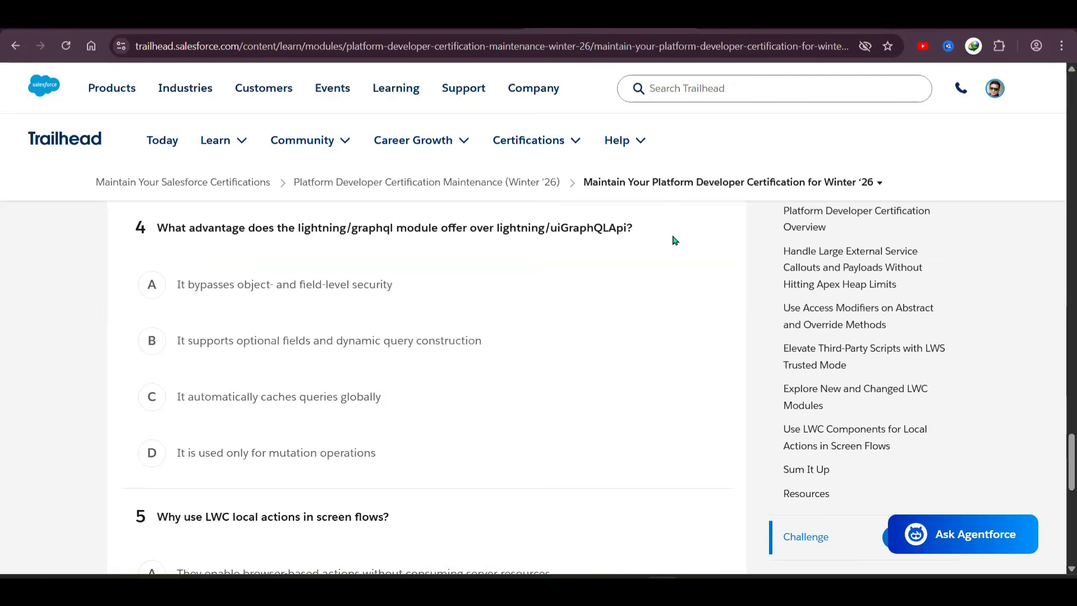
left_click(267, 352)
Answer quiz question 5 with option A, browser-based actions without consuming server resources, and submit the quiz for checking
scroll(698, 299, "down", 7)
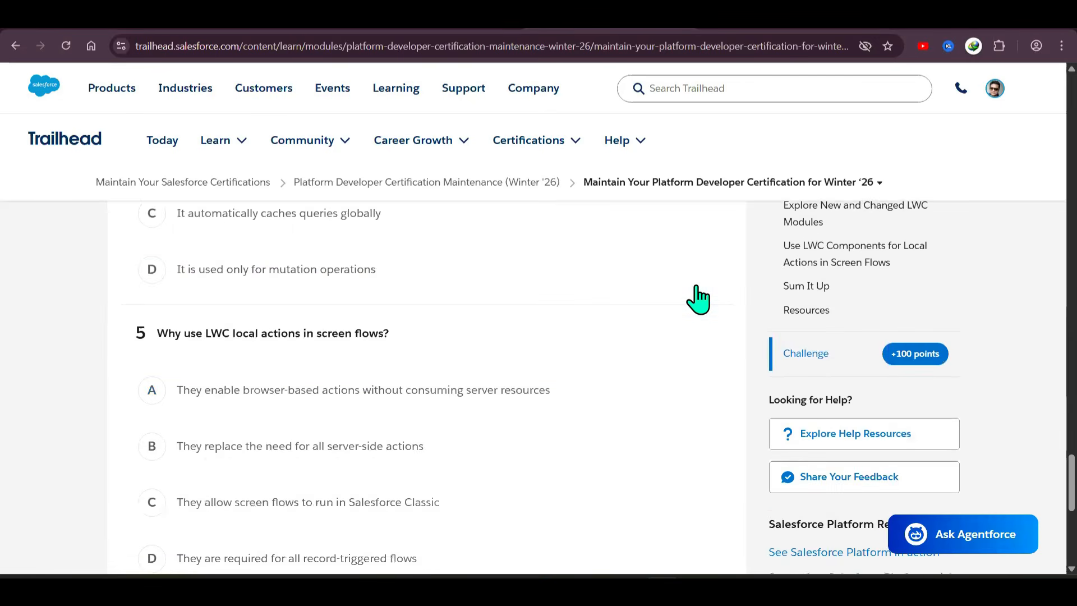
scroll(698, 295, "up", 3)
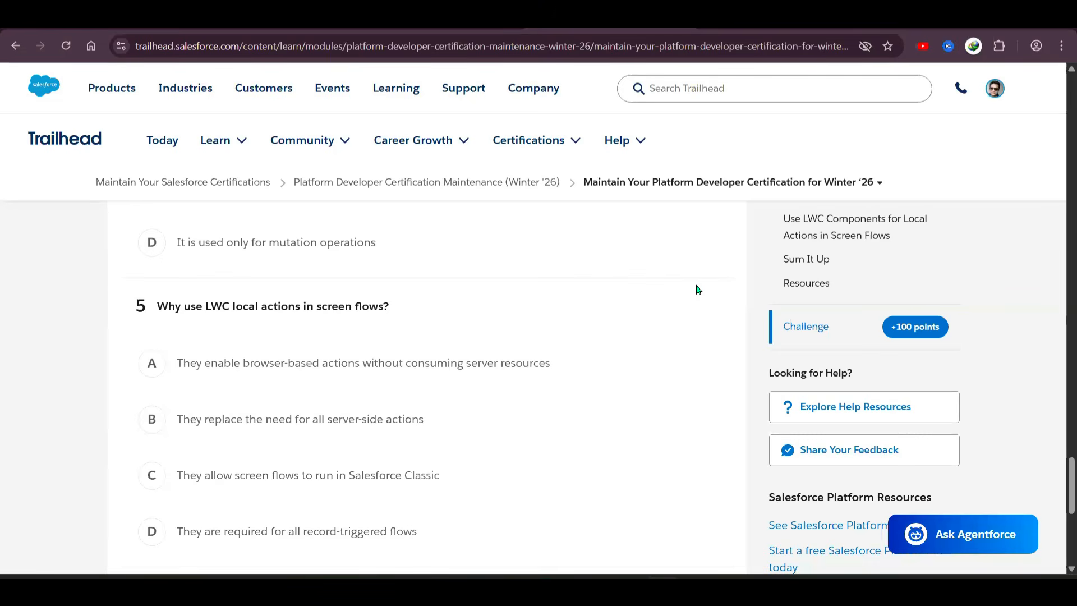
scroll(698, 290, "down", 1)
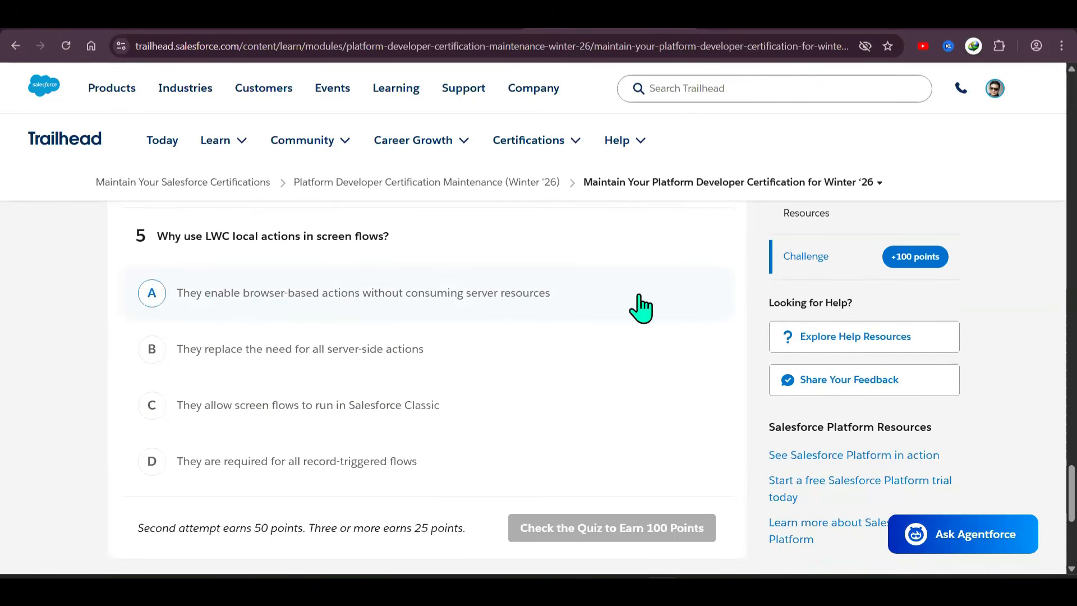
left_click(691, 311)
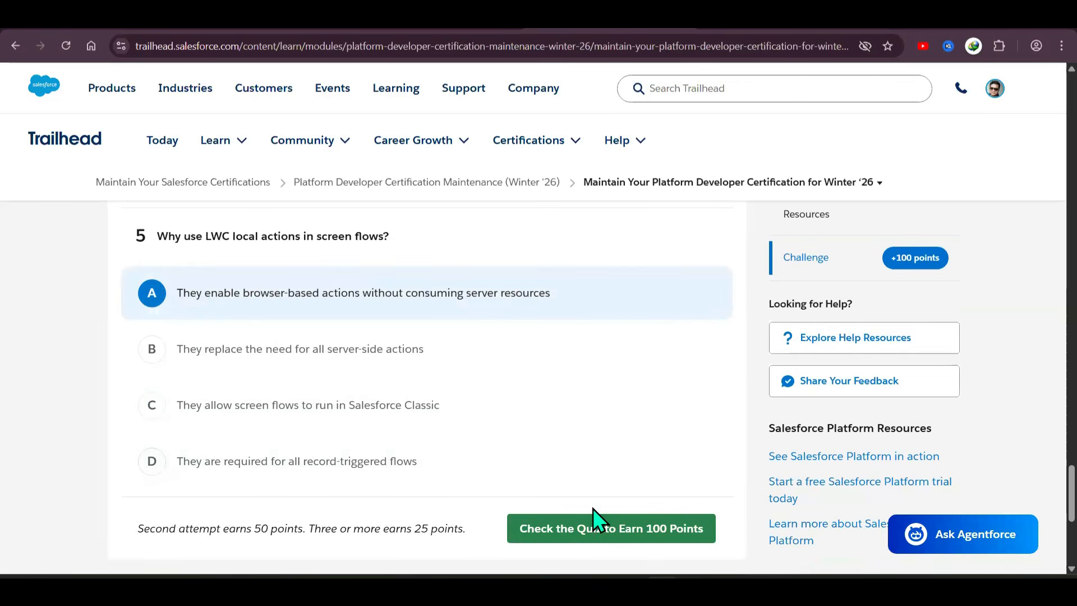
left_click(596, 524)
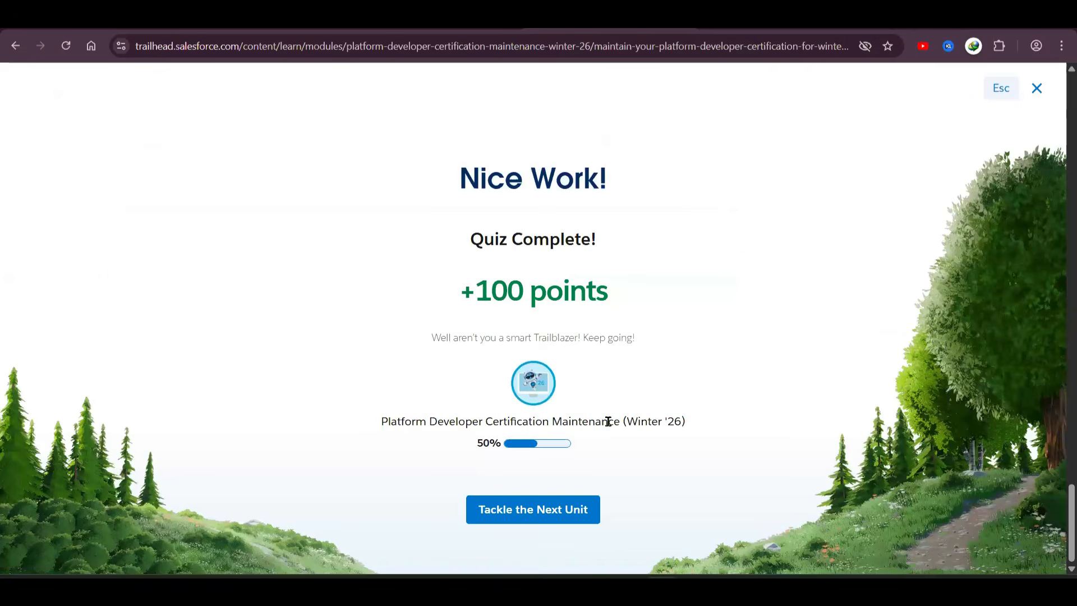
Continue to the Get Hands-On by Running Apex and Flow Tests Together unit and go to its Hands-on Challenge section
left_click(526, 519)
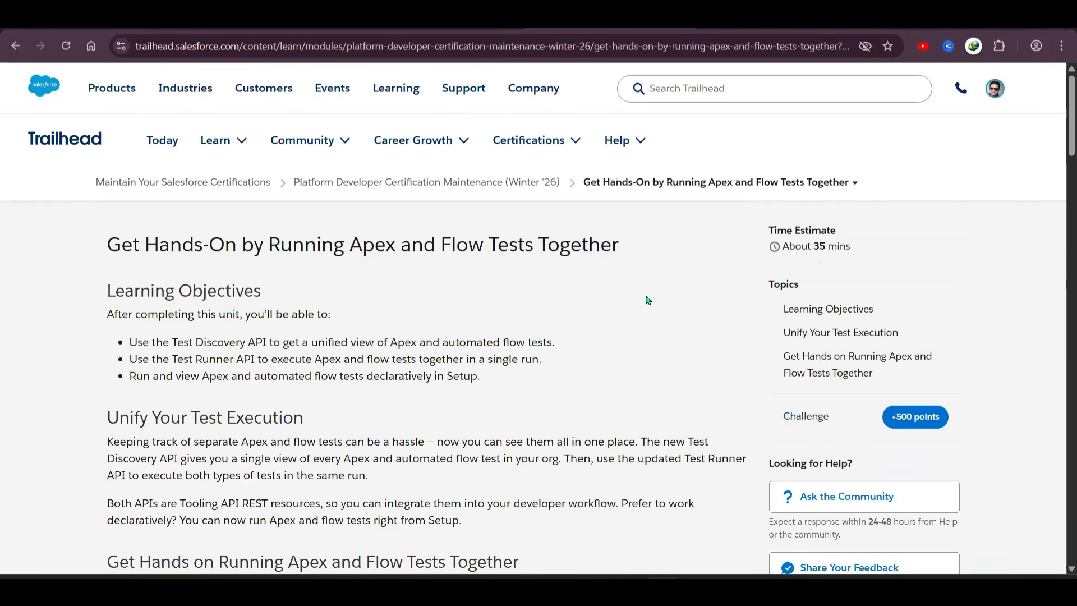
scroll(647, 300, "down", 4)
scroll(651, 303, "down", 5)
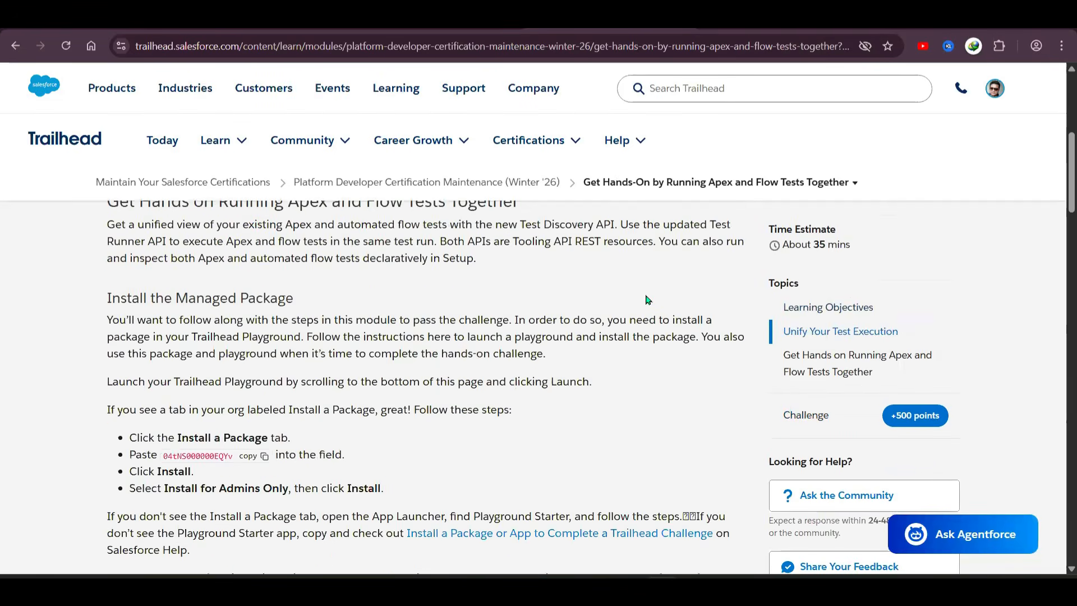
scroll(650, 308, "down", 20)
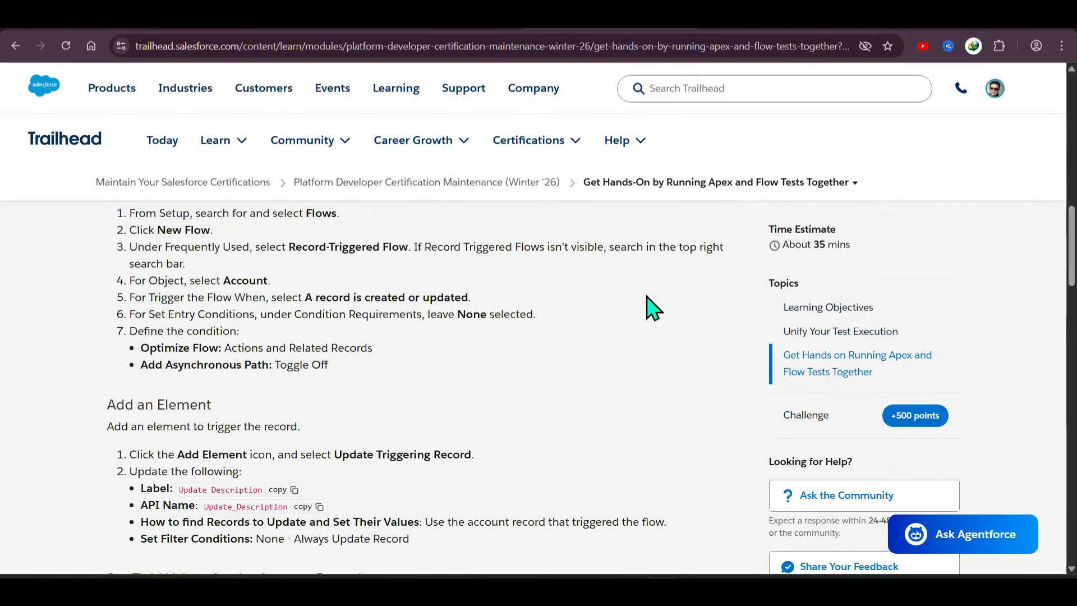
scroll(651, 308, "down", 10)
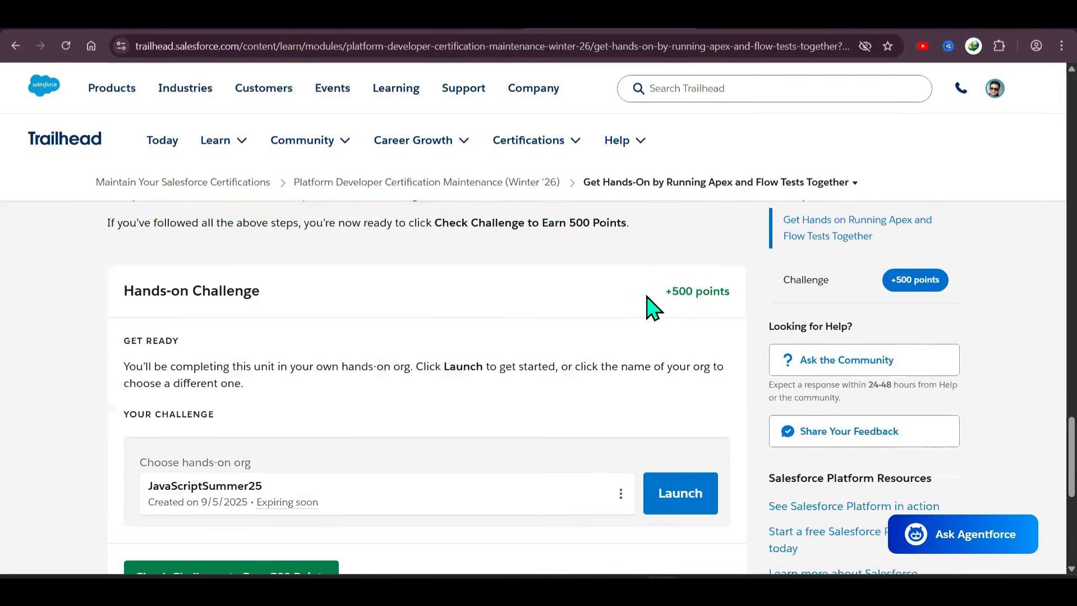
scroll(651, 307, "up", 6)
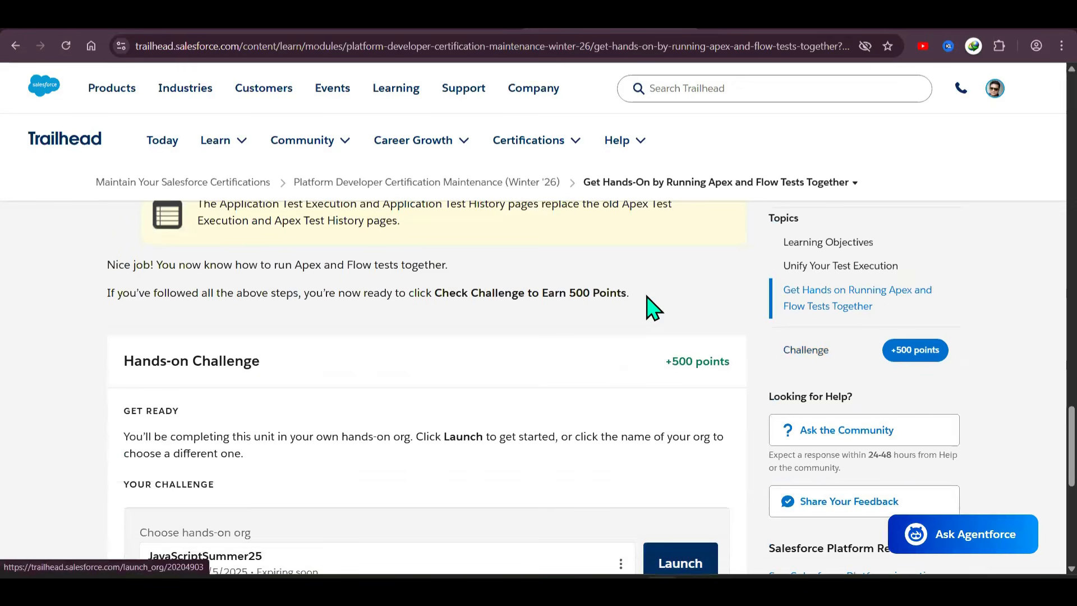
scroll(649, 308, "down", 3)
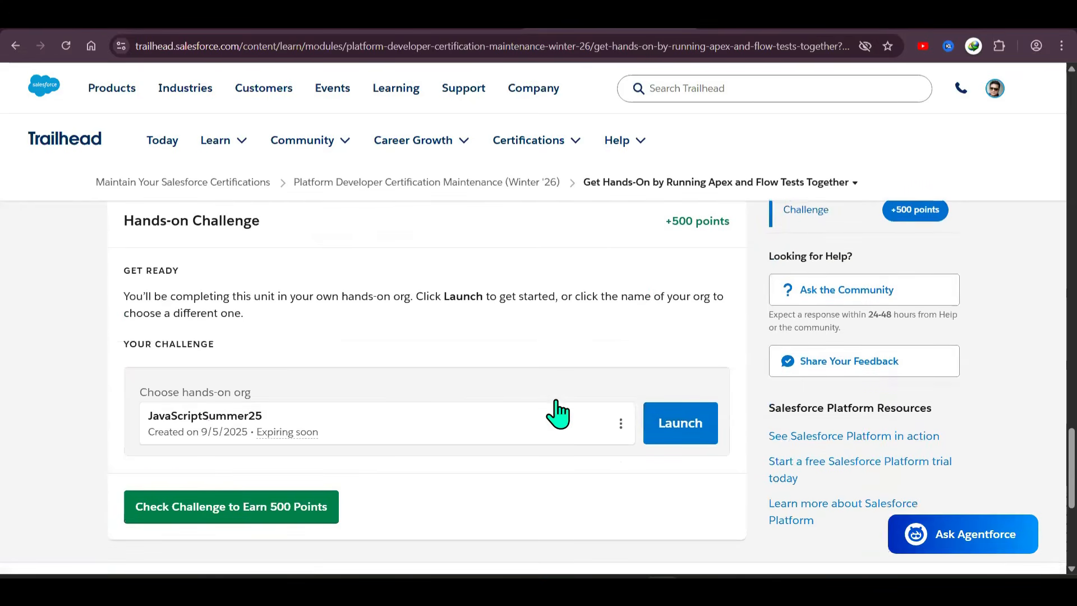
Create a new Trailhead Playground named PD1 Winter for the hands-on challenge
left_click(615, 430)
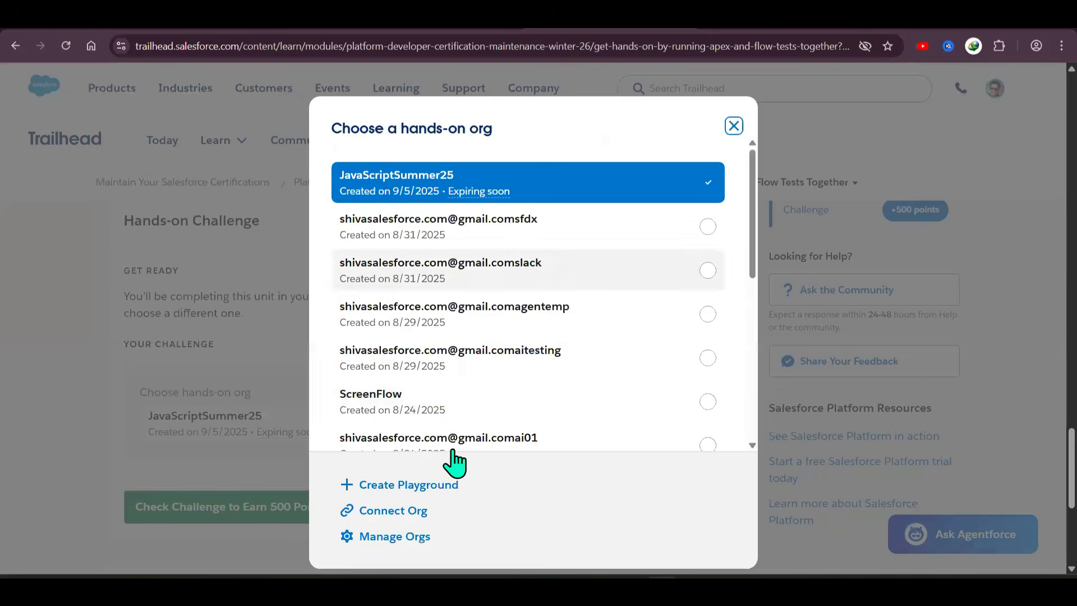
left_click(438, 486)
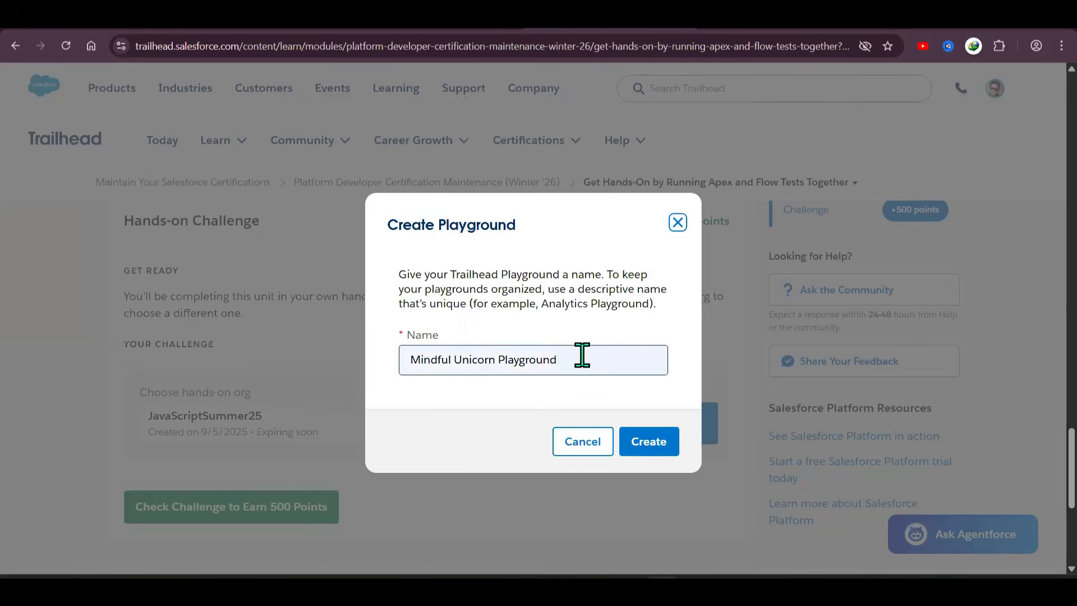
key("ctrl+a")
type("PD")
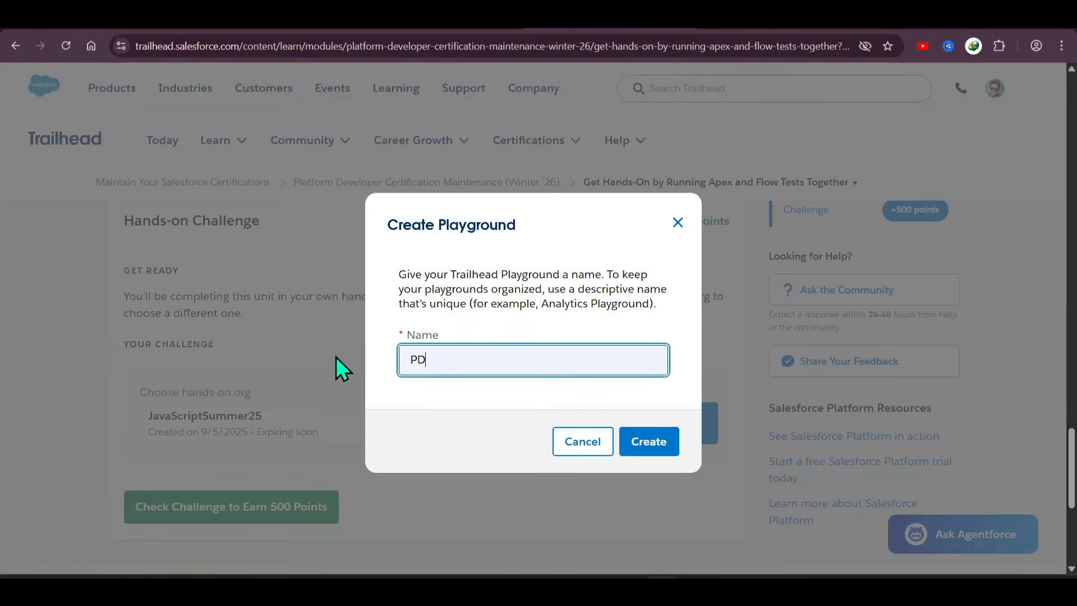
type("1 Winter")
left_click(673, 444)
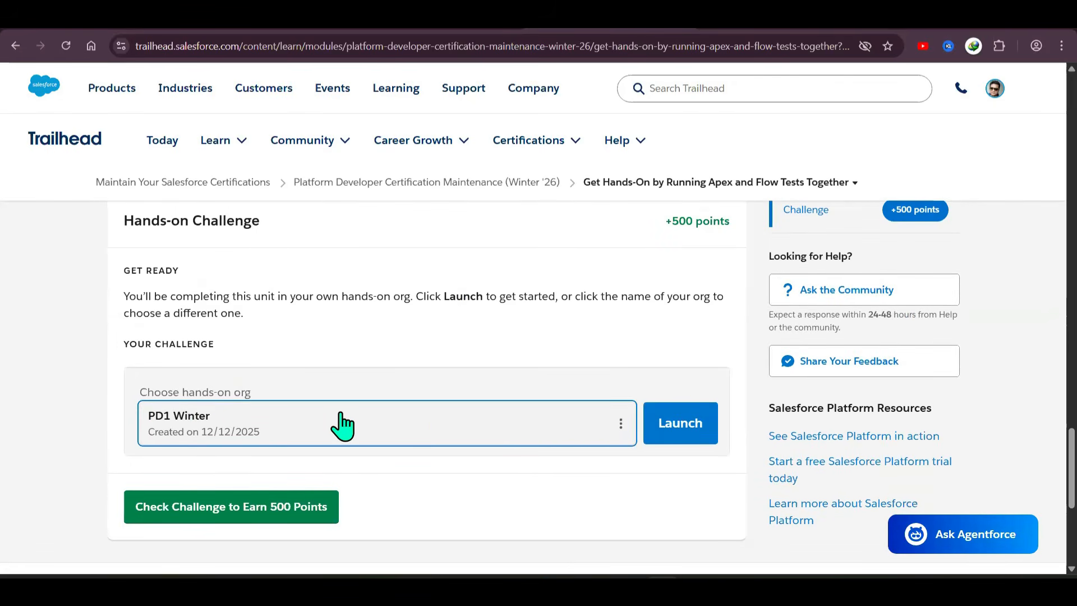
Launch the PD1 Winter playground and copy the package ID from the unit's Install the Managed Package instructions
left_click(685, 421)
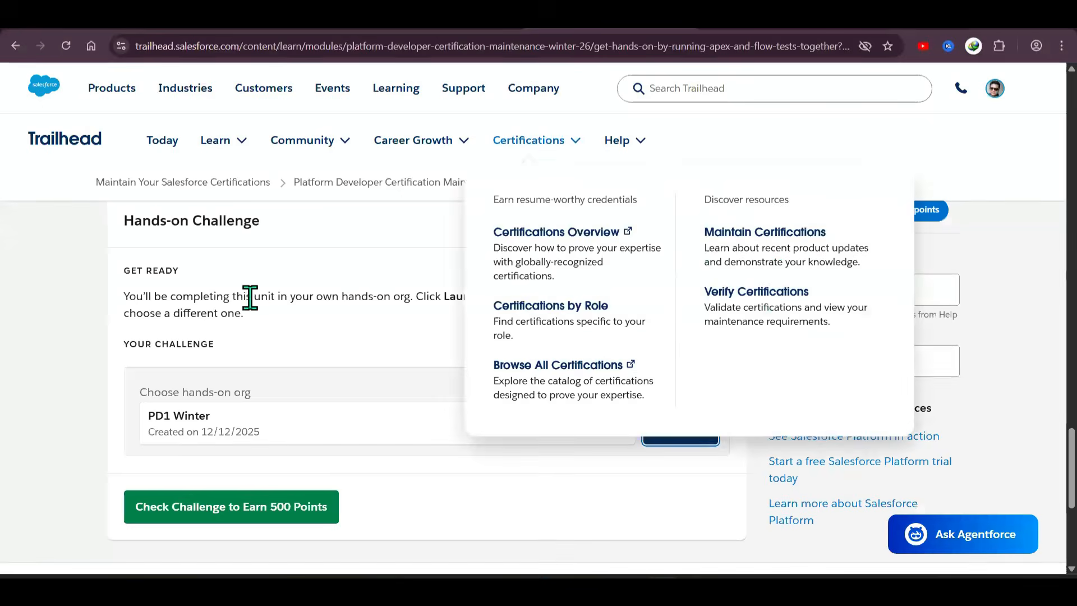
scroll(406, 293, "up", 10)
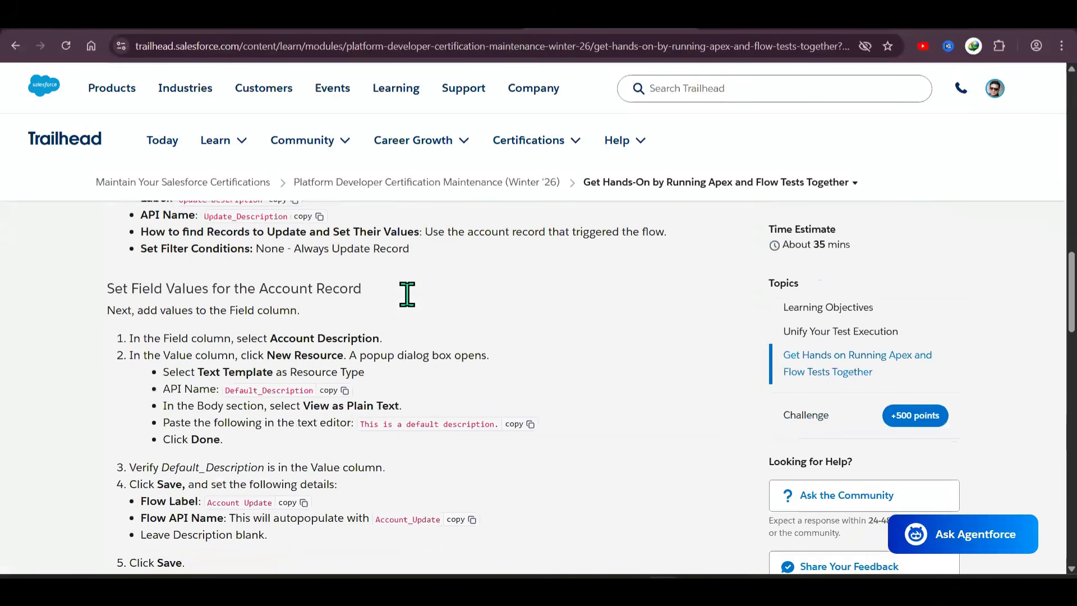
scroll(408, 298, "up", 10)
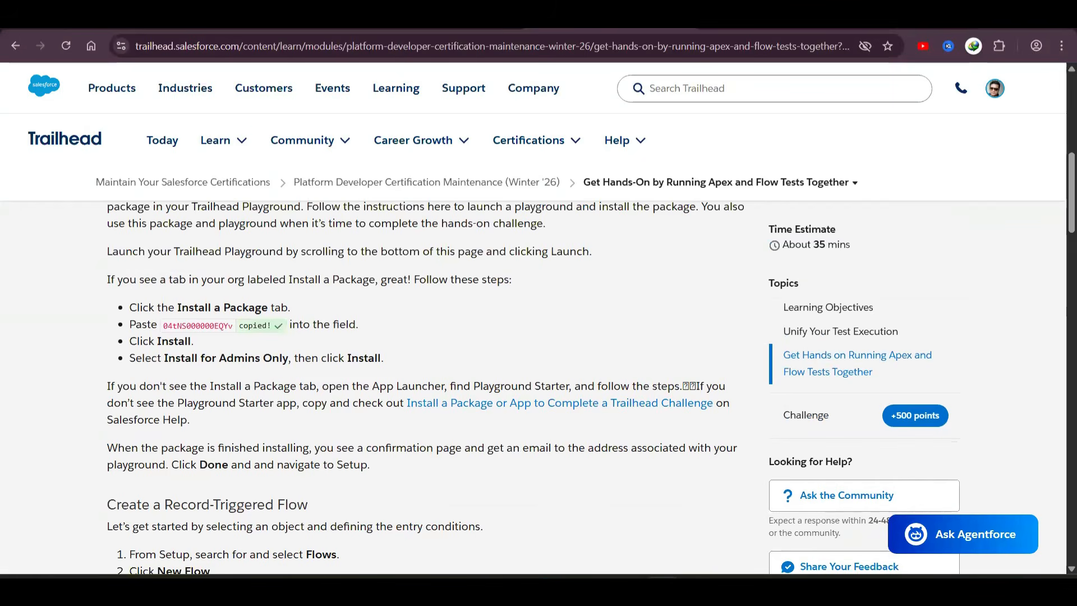
Switch to the playground, open its package installation page, dismiss the incident notice and enter package ID 04tNS000000EQYv
key("ctrl+Tab")
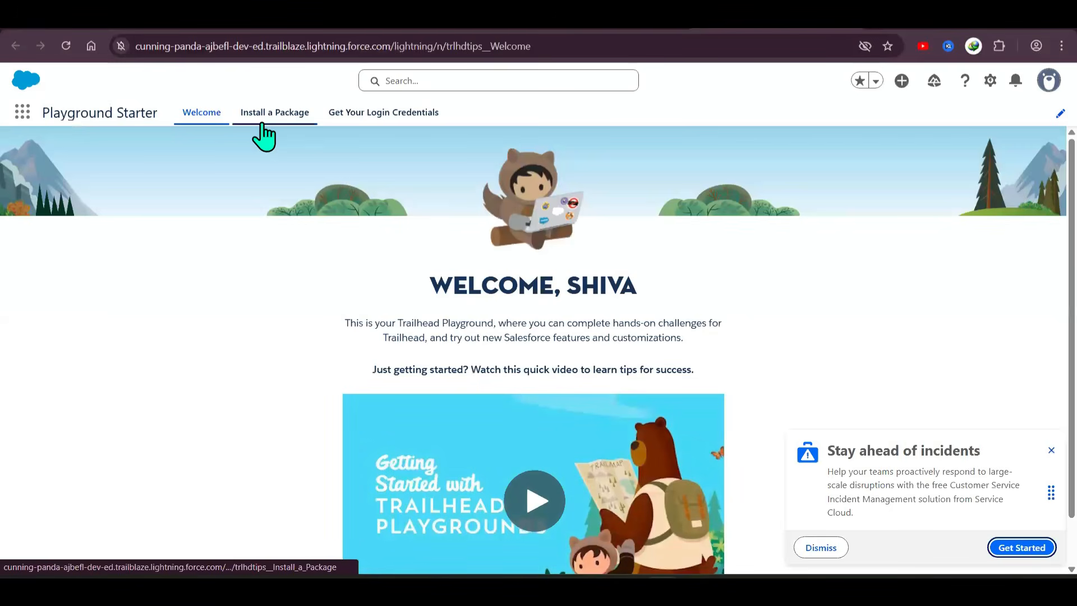
left_click(265, 115)
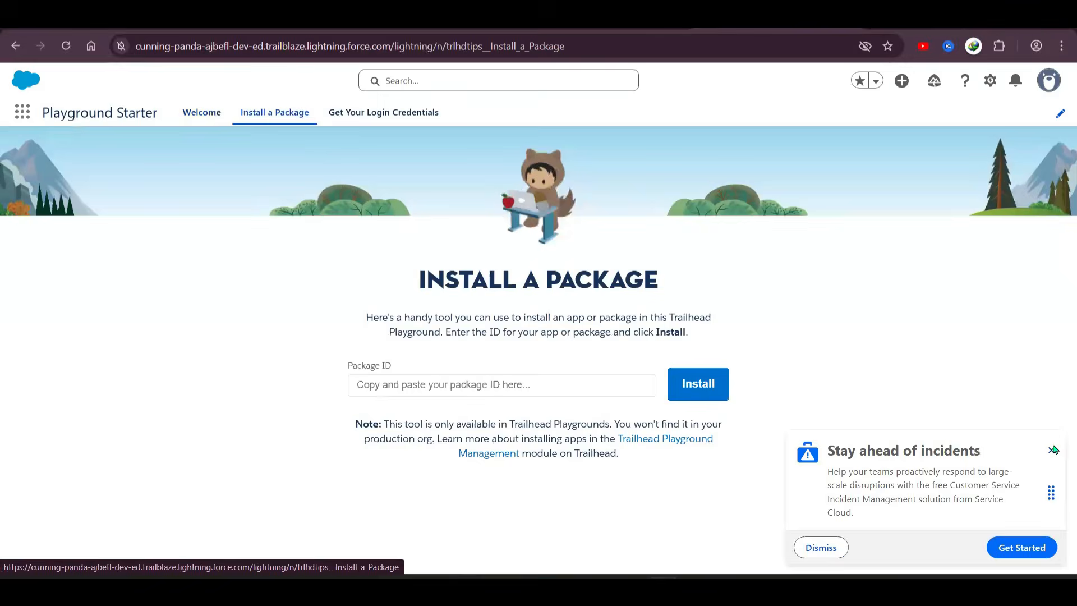
left_click(1051, 450)
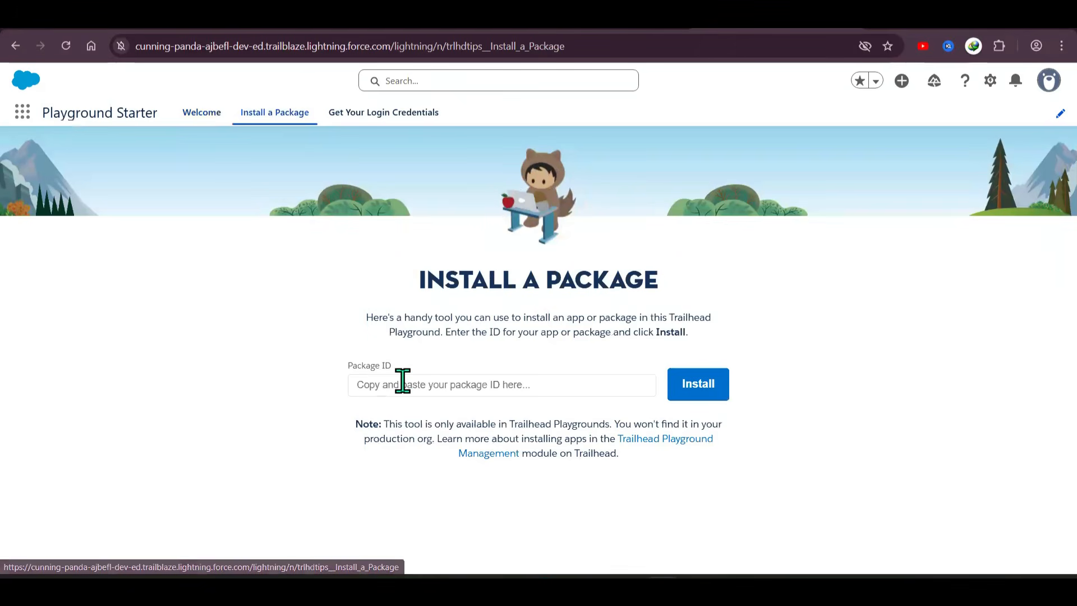
left_click(402, 381)
type("04tNS000000EQYv")
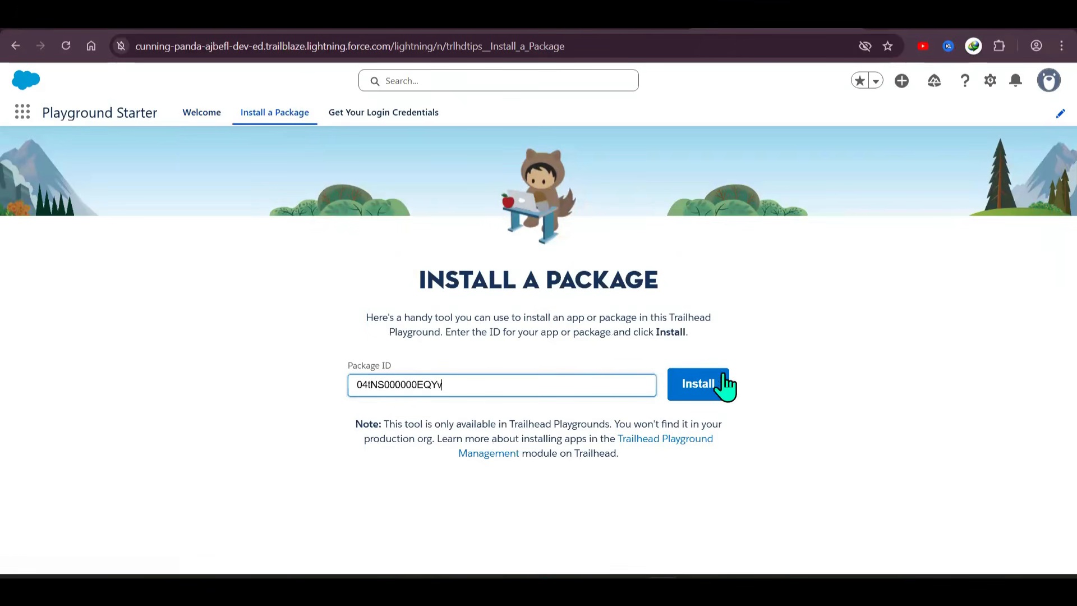
Start the package installation and install THPDIWI26 for admins only
left_click(695, 382)
left_click(711, 386)
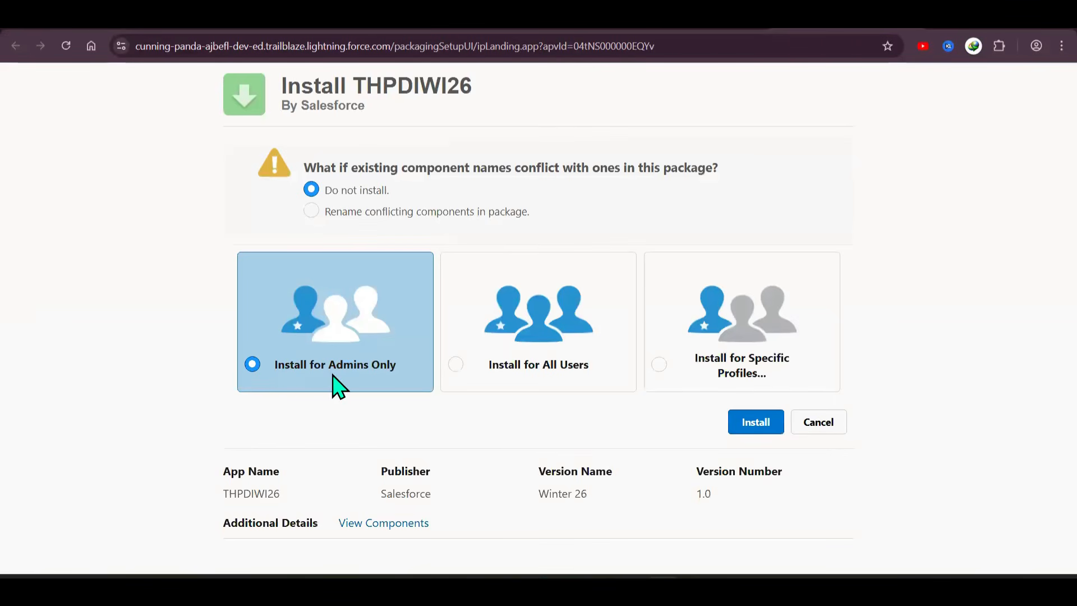
left_click(333, 374)
left_click(750, 426)
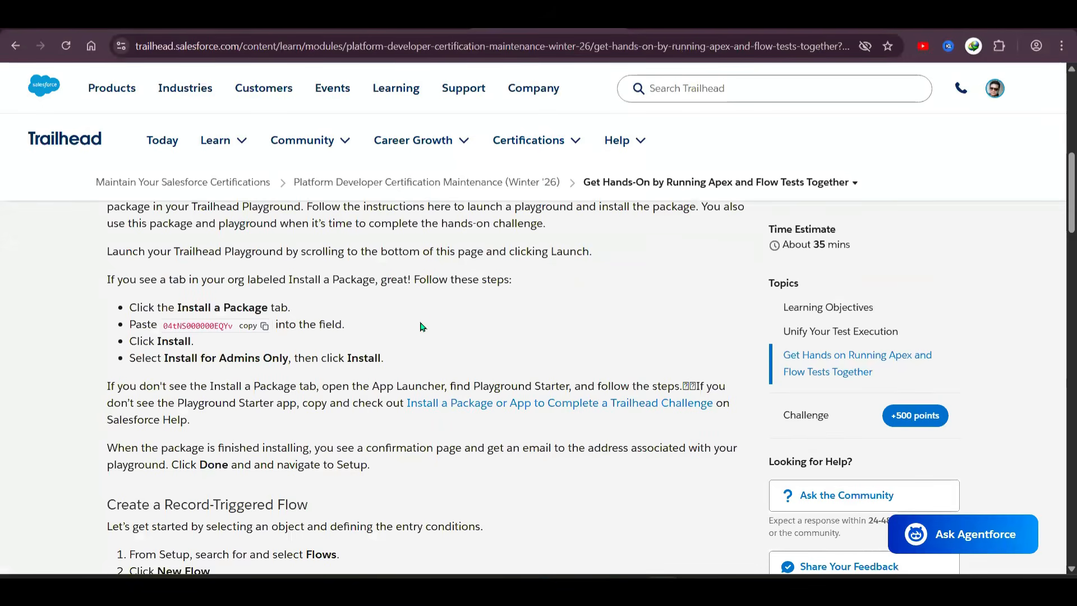
Review the unit's Create a Record-Triggered Flow instructions in Trailhead
scroll(435, 321, "down", 4)
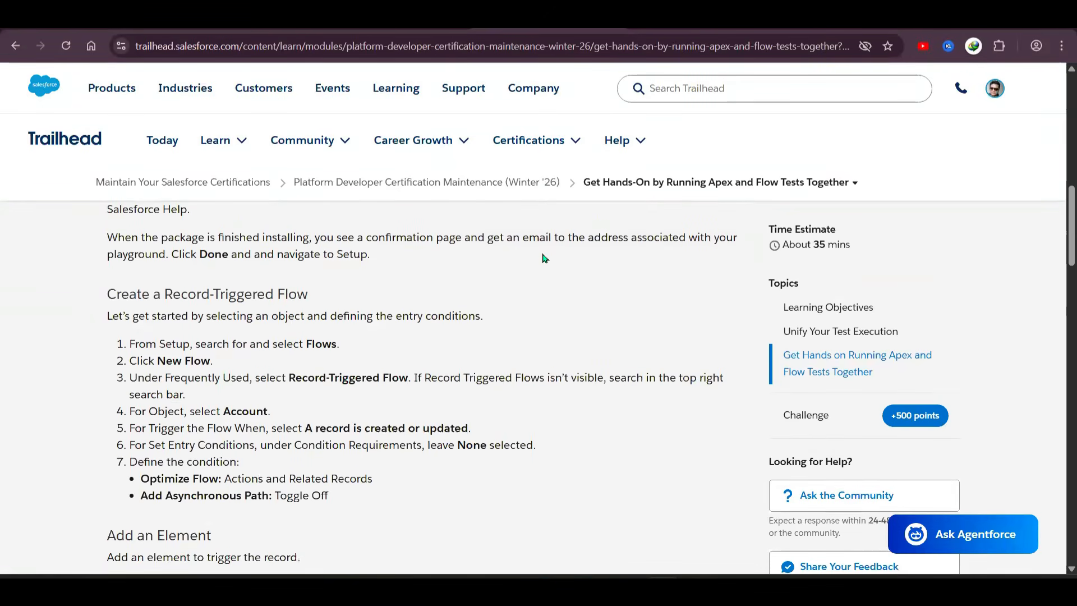
scroll(543, 258, "down", 1)
left_click_drag(98, 224, 296, 224)
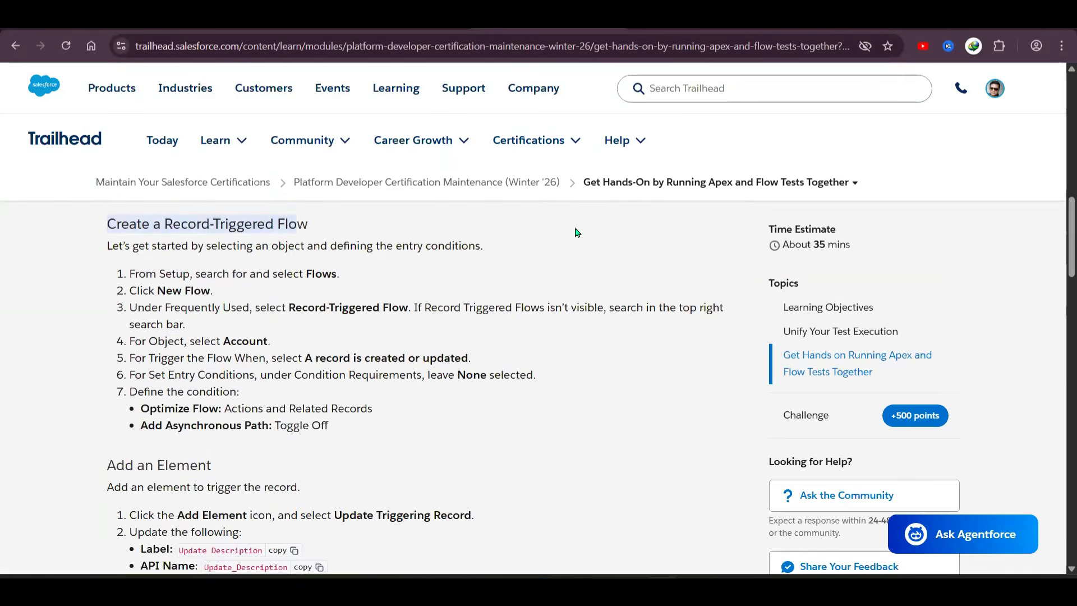
Return to the playground, finish the package installation and open the Flows page in Setup
left_click(291, 329)
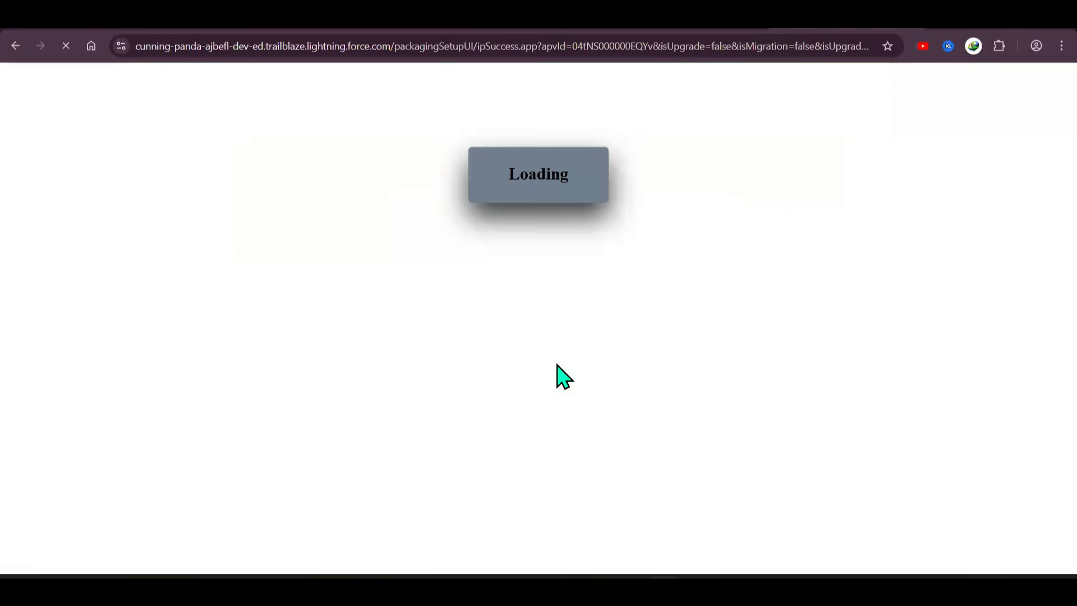
left_click(809, 238)
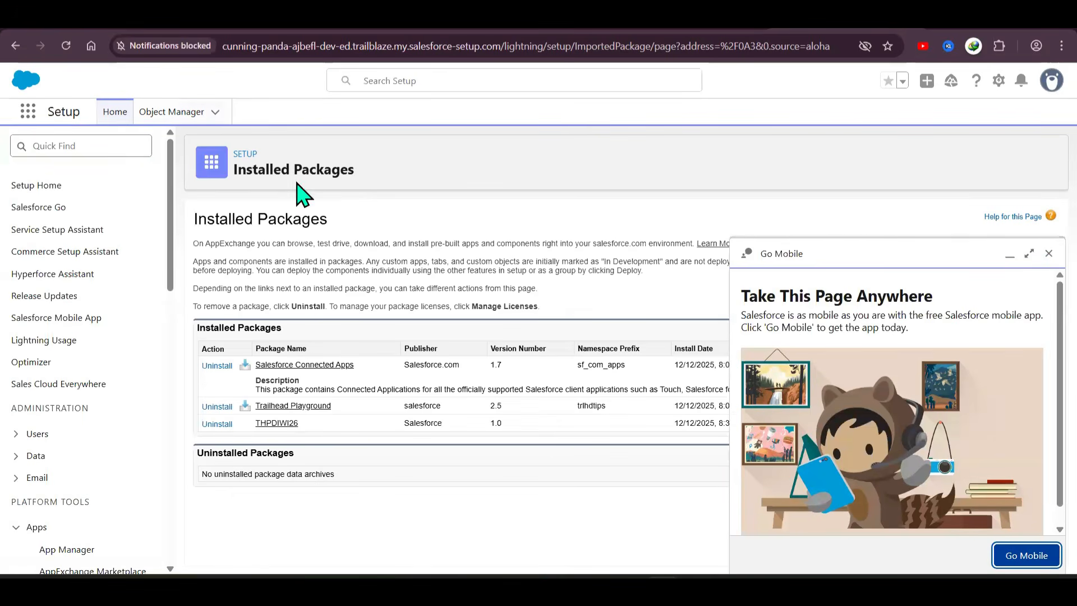
type("f")
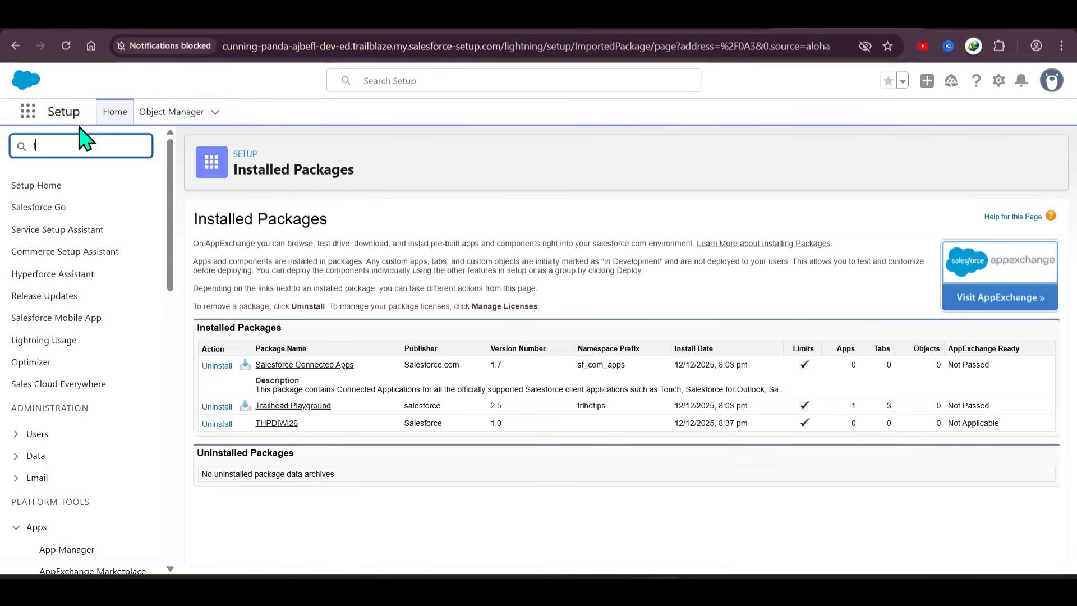
type("lows")
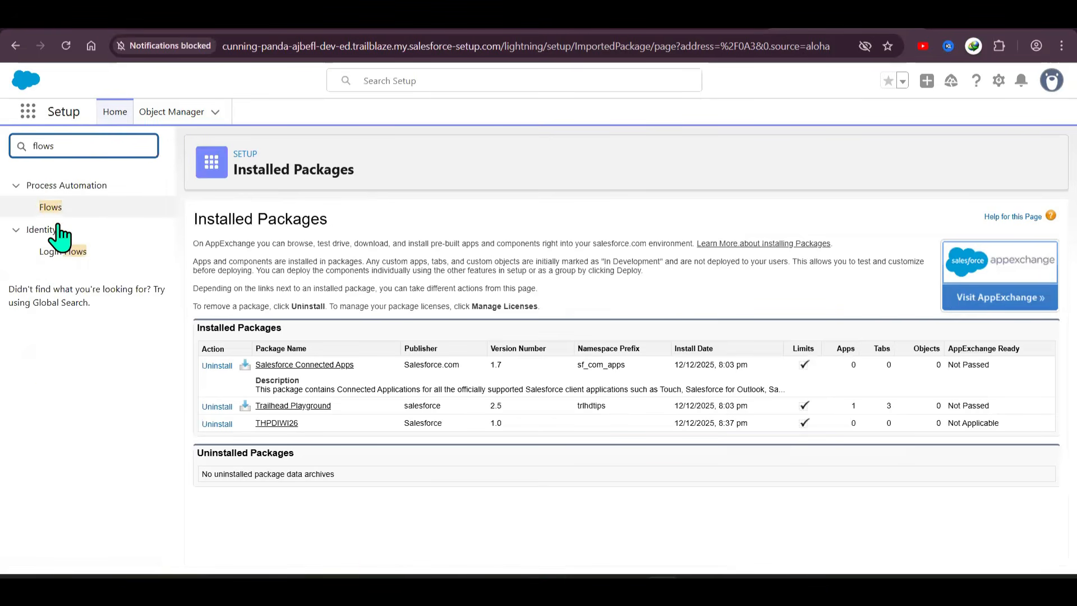
left_click(50, 208)
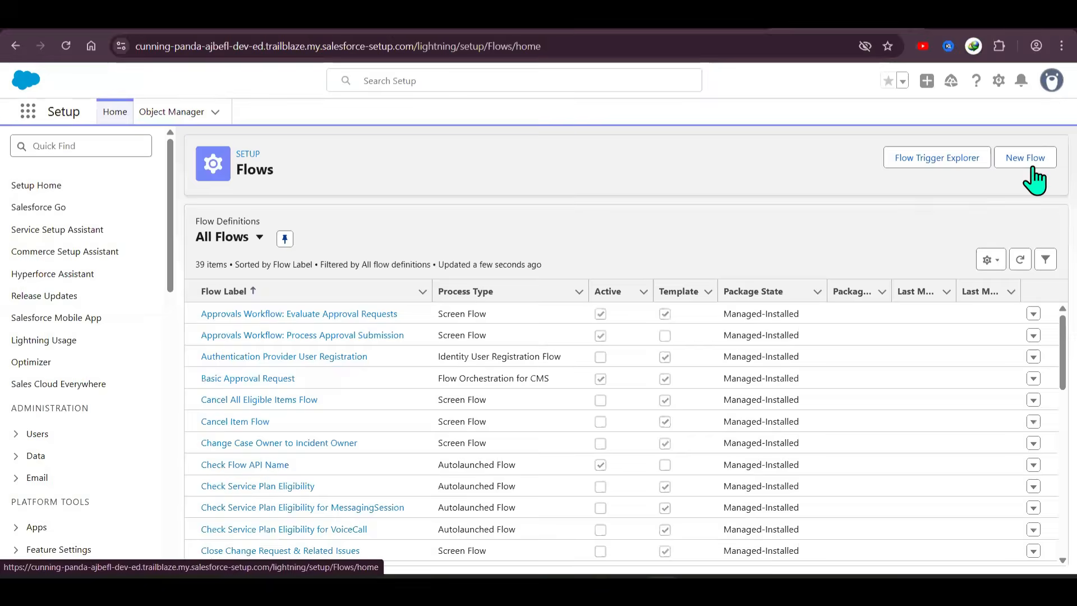
Dismiss the notification request, create a new Record-Triggered Flow and dismiss the builder's introductory tour
left_click(316, 80)
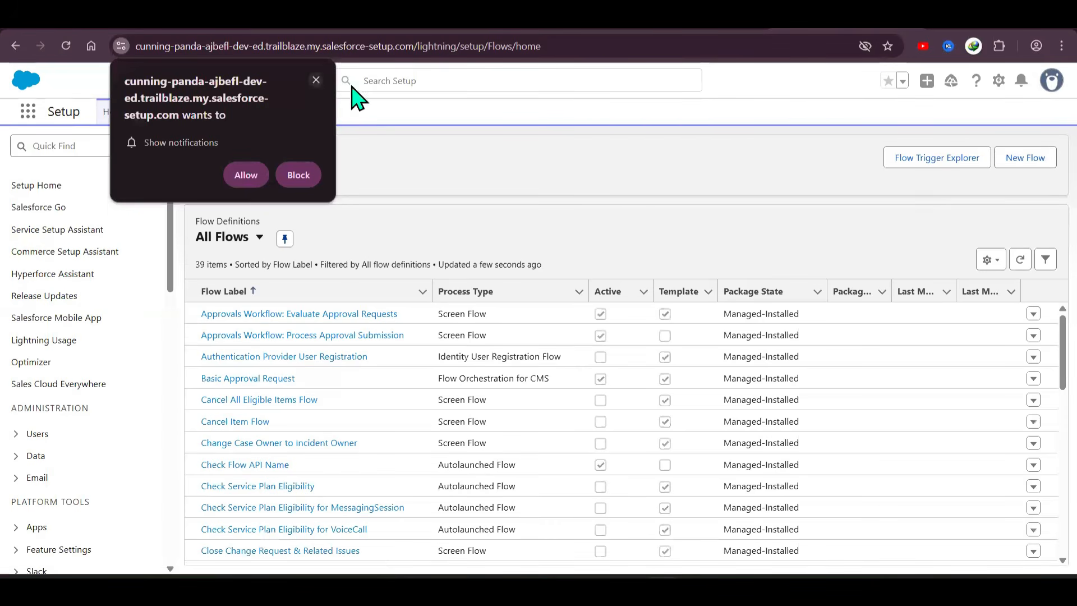
left_click(1025, 158)
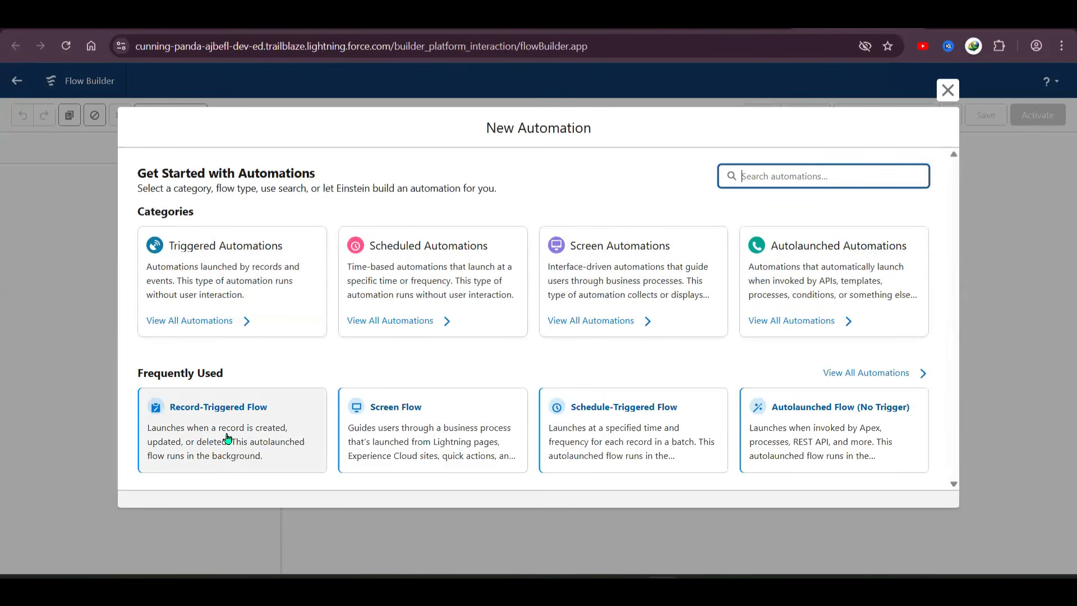
left_click(228, 437)
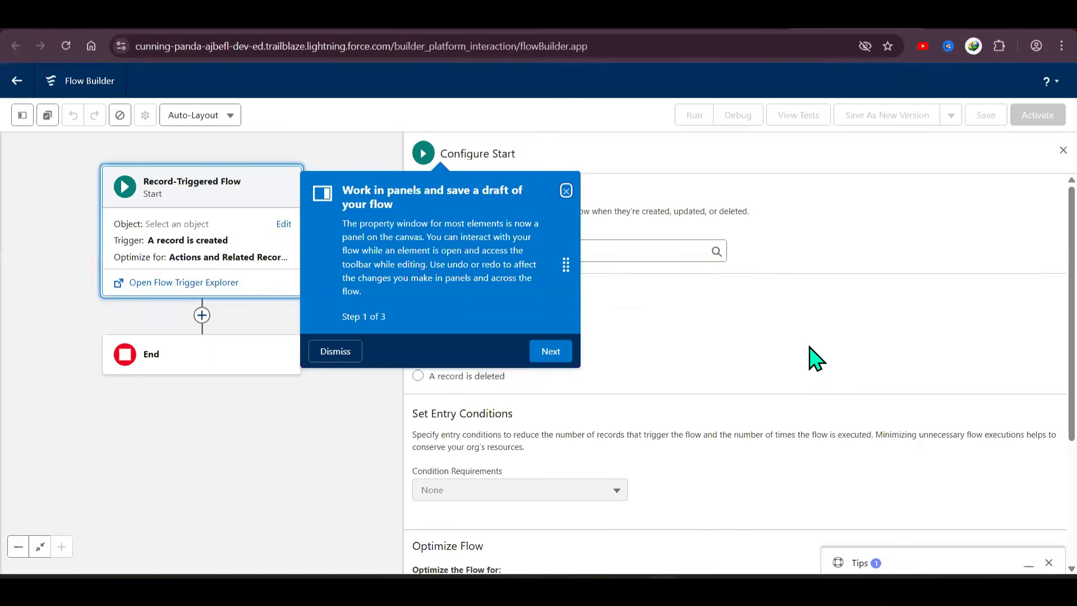
left_click(349, 353)
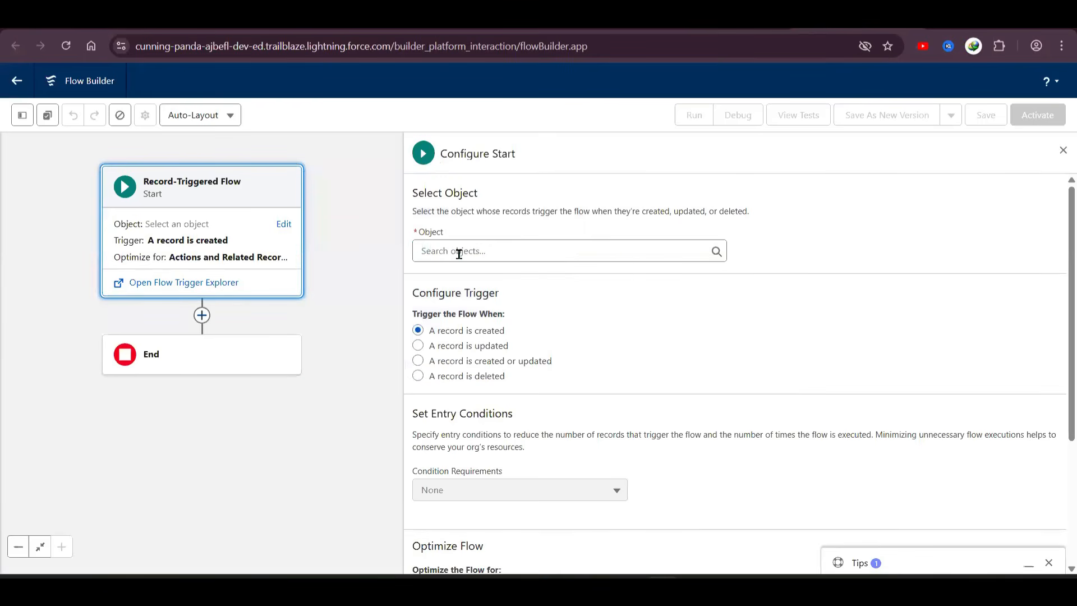
Set the flow's object to Account and trigger it when a record is created or updated
left_click(459, 253)
type("Acc")
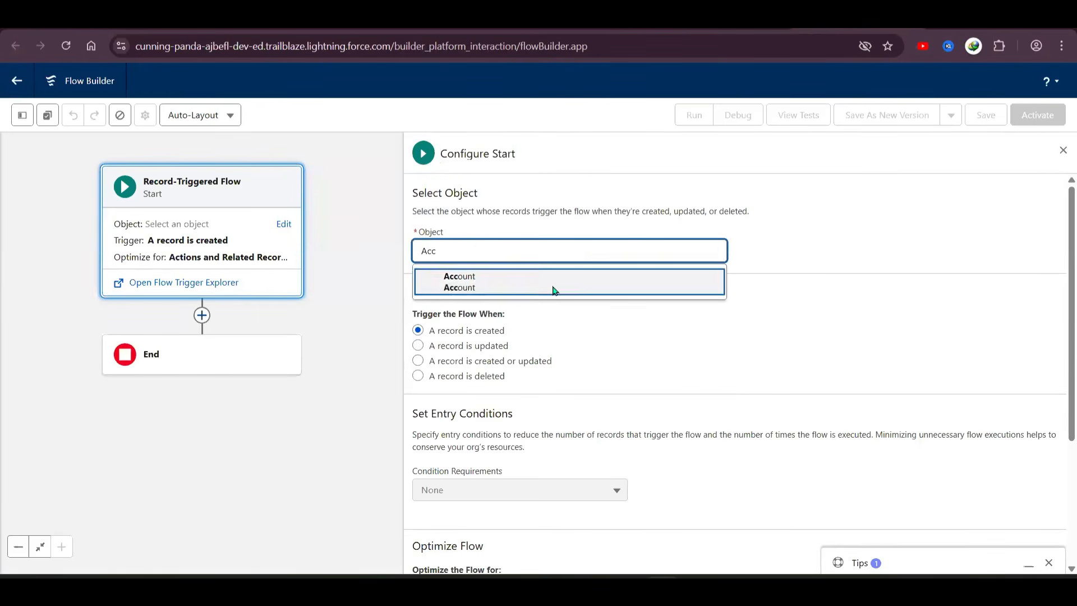
left_click(553, 290)
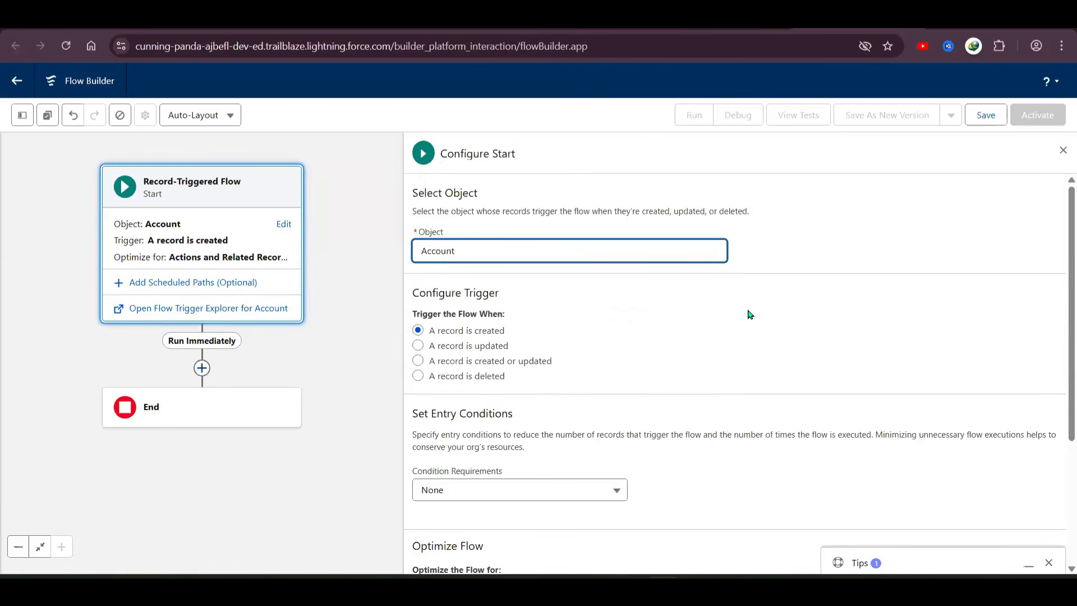
left_click(505, 363)
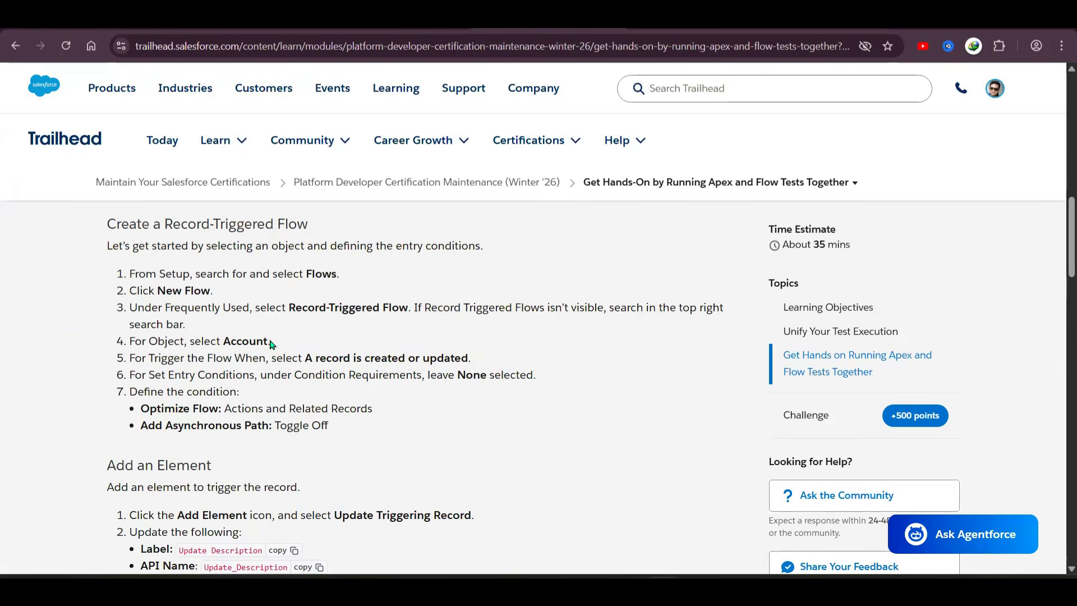
Check the trigger, entry condition, optimization and asynchronous path settings against the Trailhead instructions and close the start configuration
left_click_drag(295, 356, 470, 356)
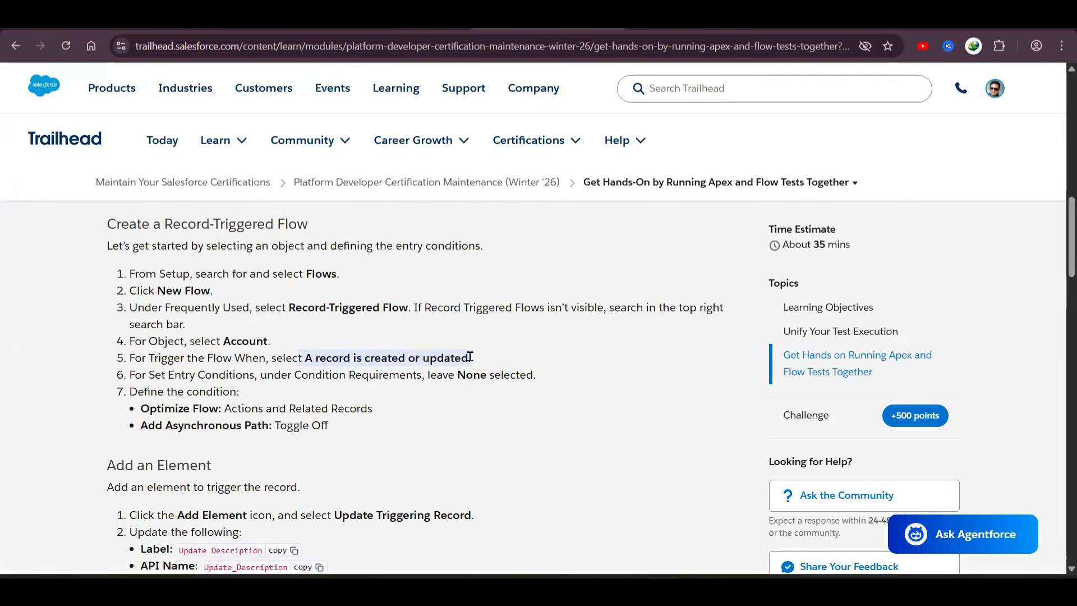
left_click(567, 357)
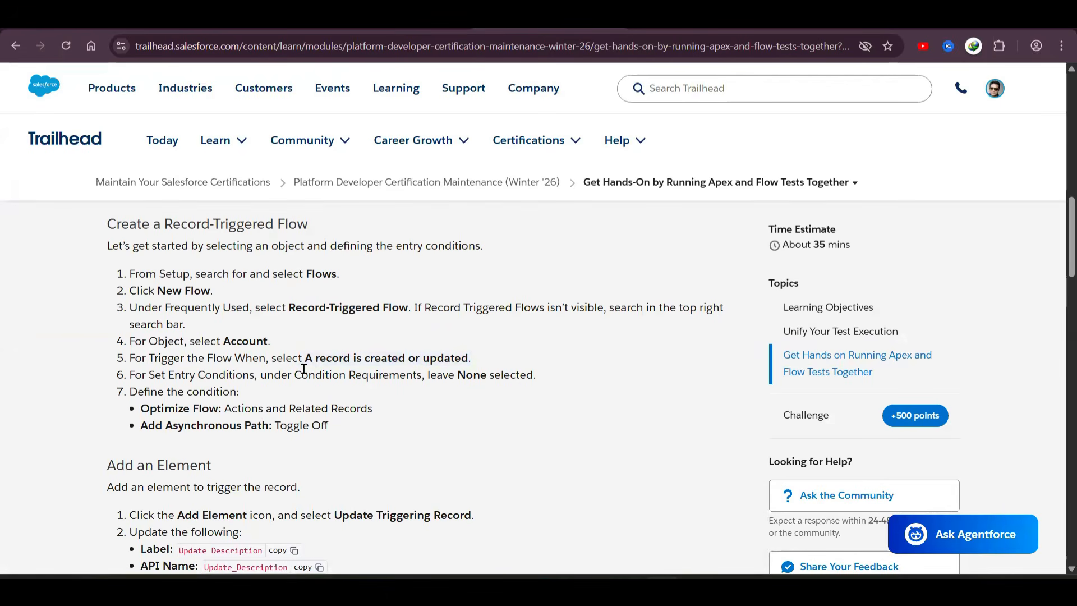
left_click_drag(303, 369, 523, 378)
left_click(625, 375)
left_click_drag(231, 407, 365, 413)
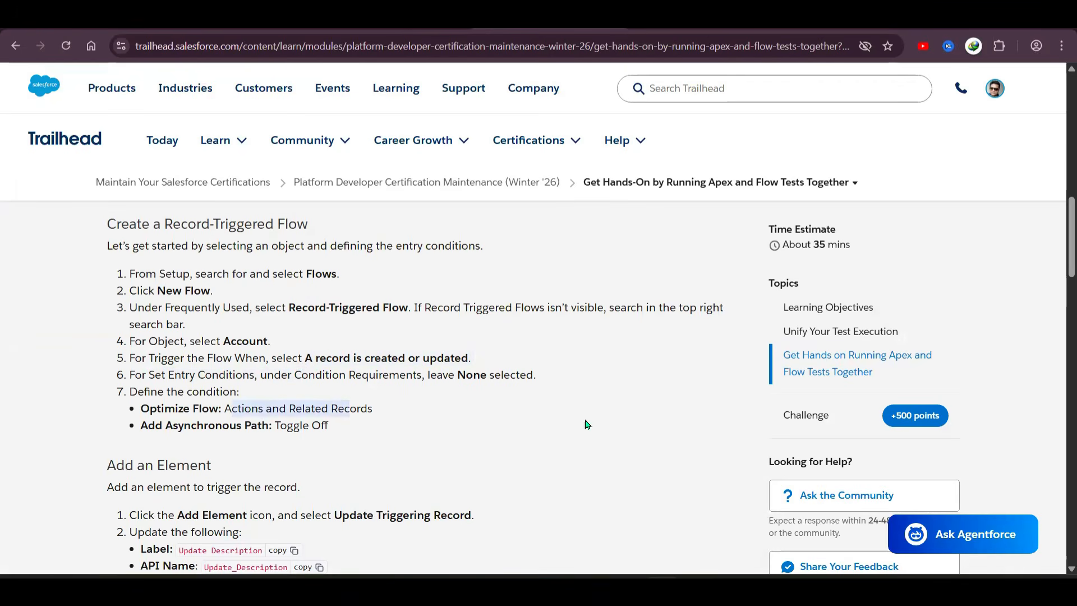
left_click(321, 424)
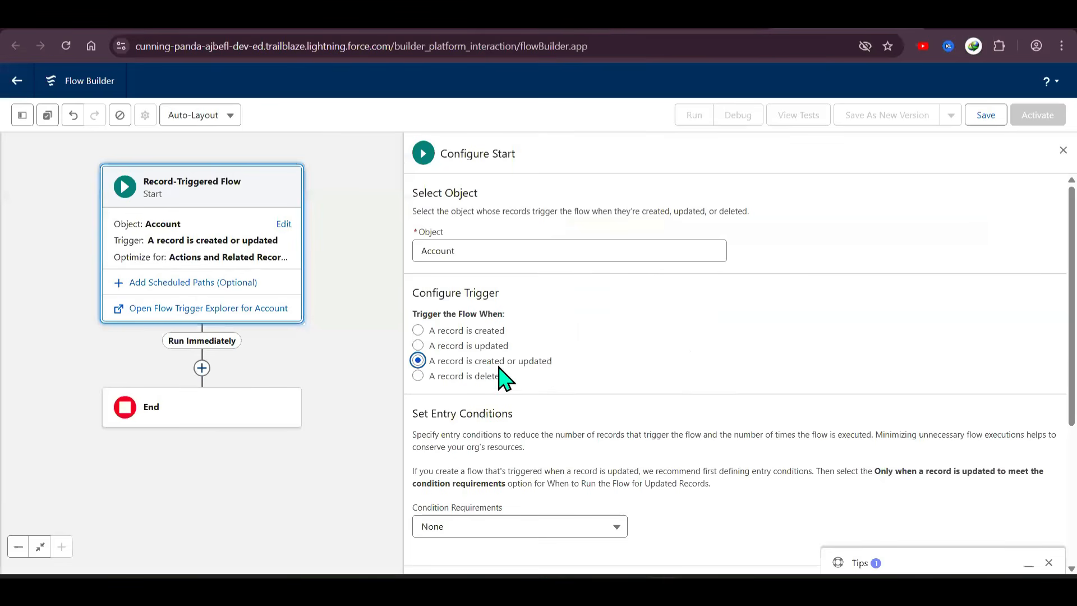
scroll(599, 409, "down", 4)
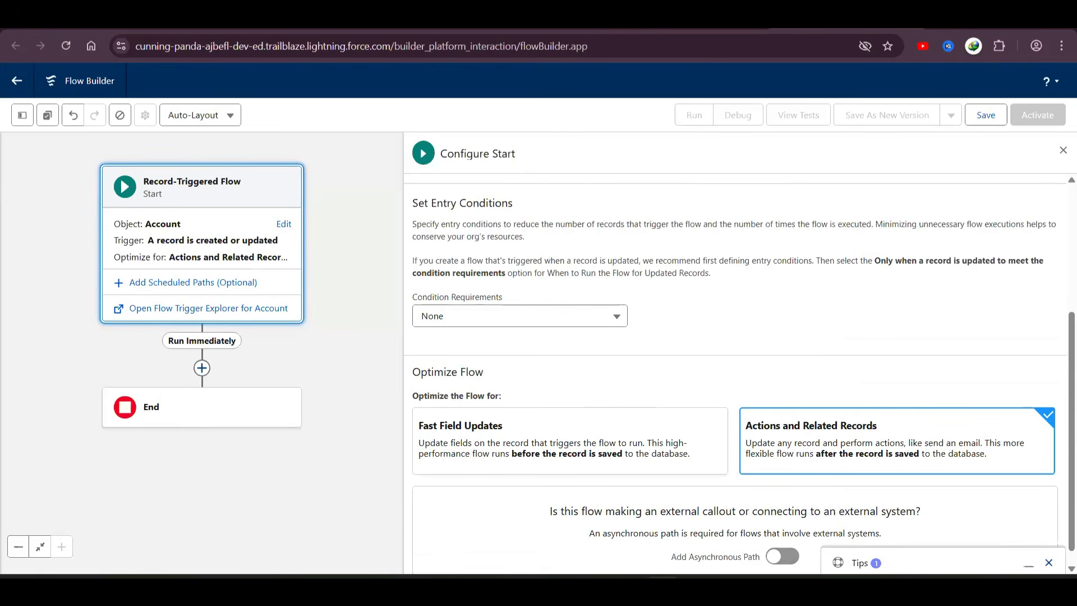
left_click(1048, 563)
left_click(1063, 150)
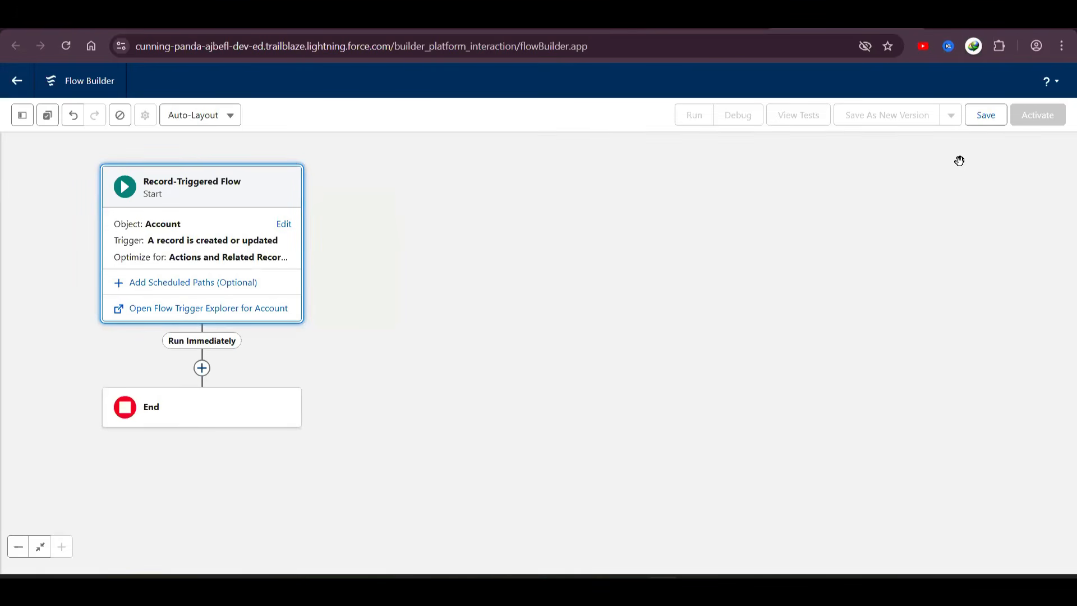
Copy the label from Trailhead and add an Update Triggering Record element labelled Update Description after the flow's start
key("ctrl+Tab")
scroll(636, 331, "down", 4)
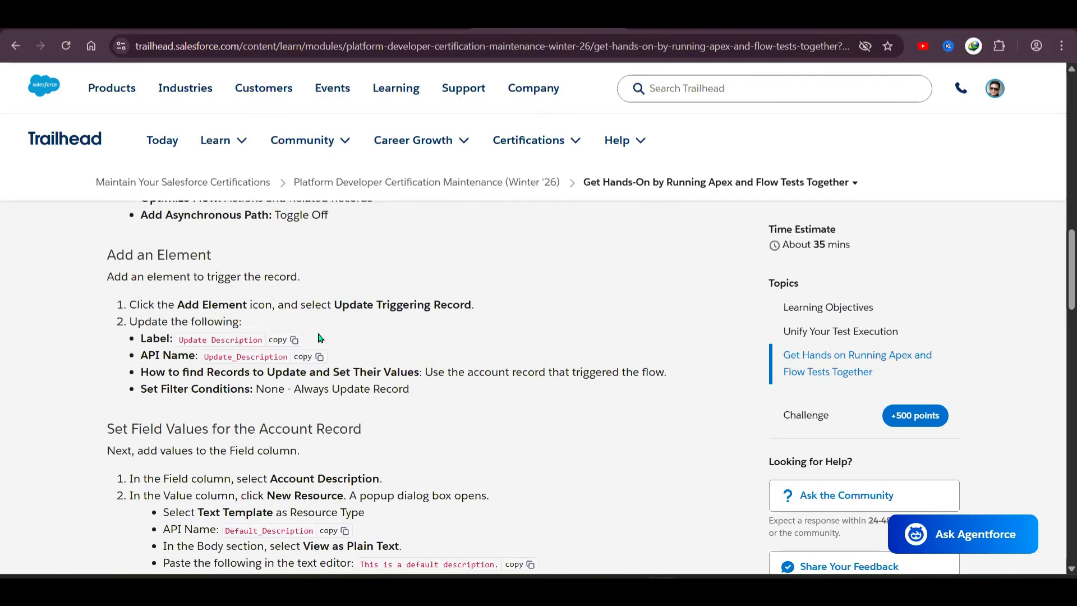
left_click(294, 341)
left_click(818, 18)
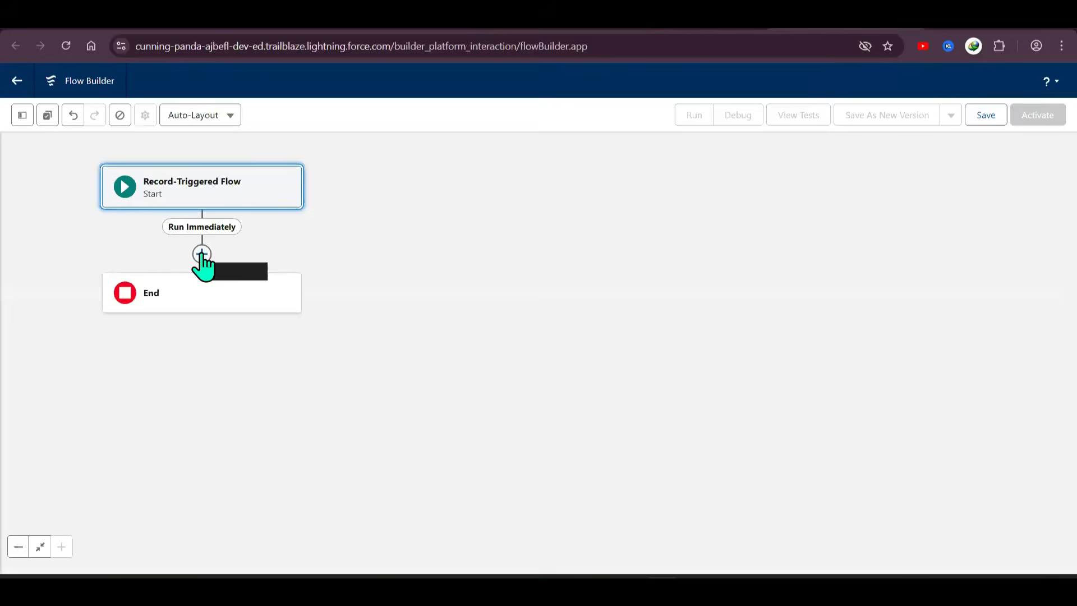
left_click(202, 255)
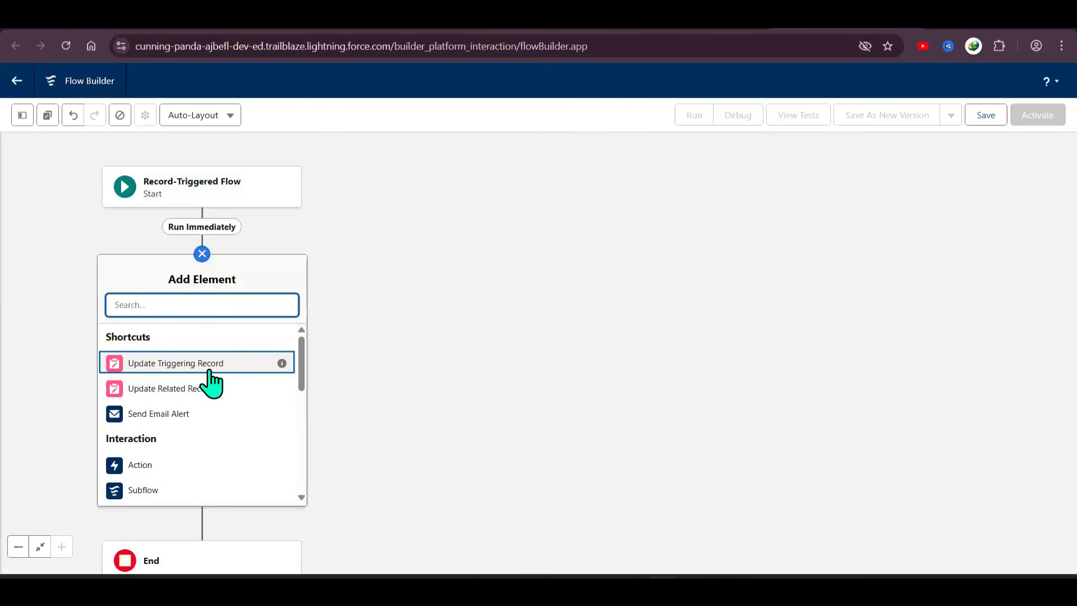
left_click(185, 370)
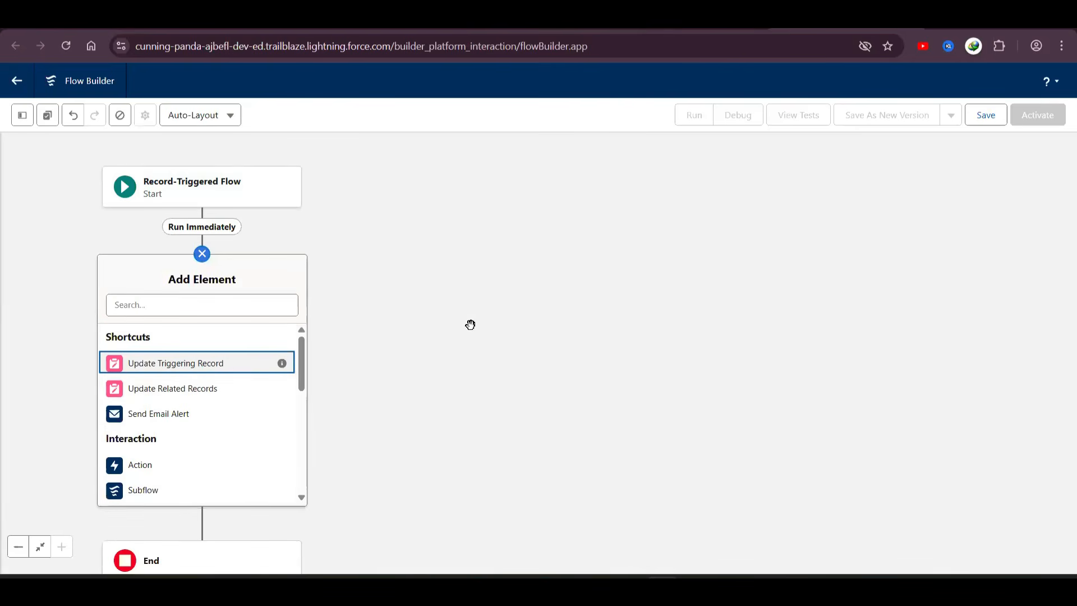
type("Update Description")
left_click(816, 263)
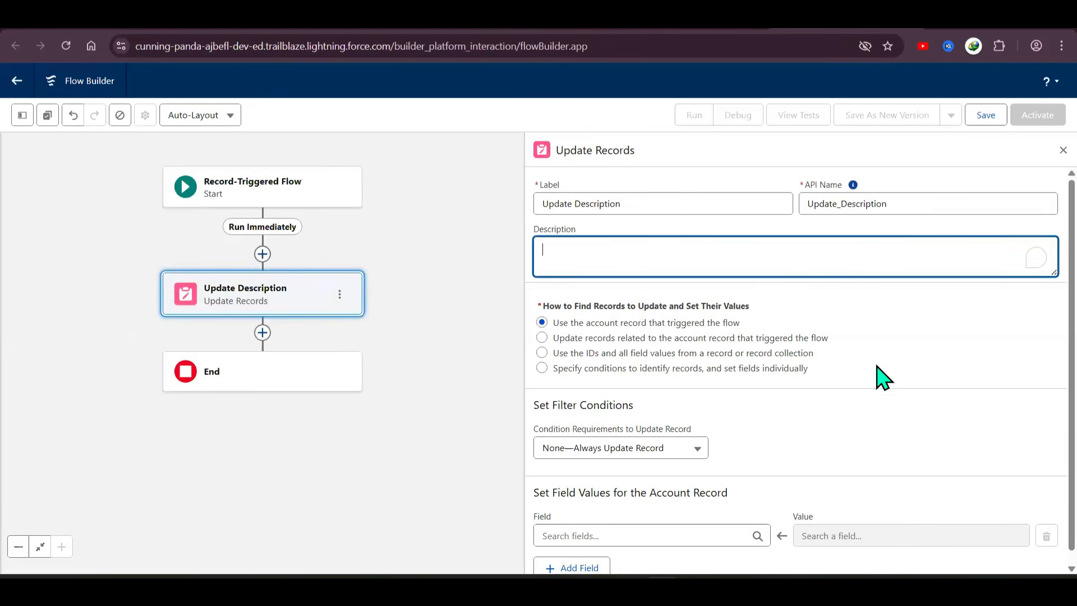
Compare the Update Description element's record selection and filter conditions with the Trailhead instructions, closing and reopening its settings
left_click(580, 21)
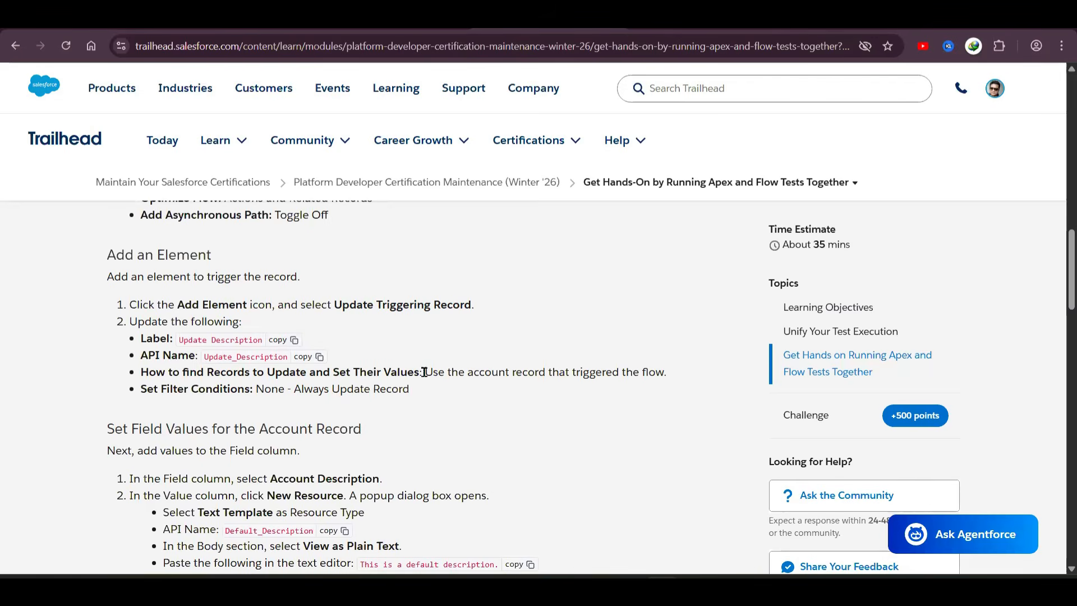
left_click_drag(424, 373, 672, 378)
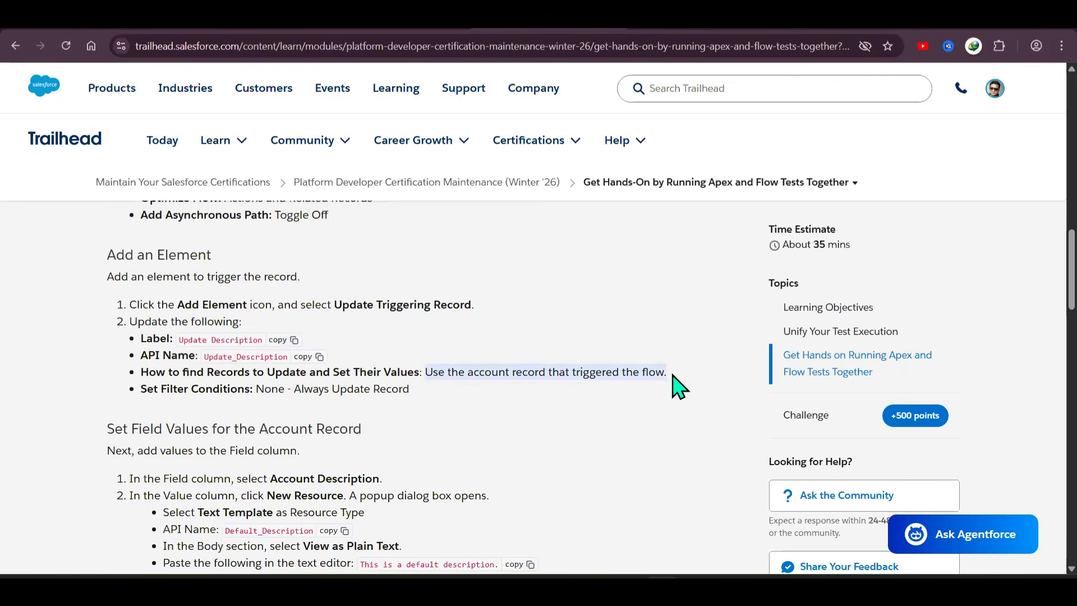
left_click(818, 22)
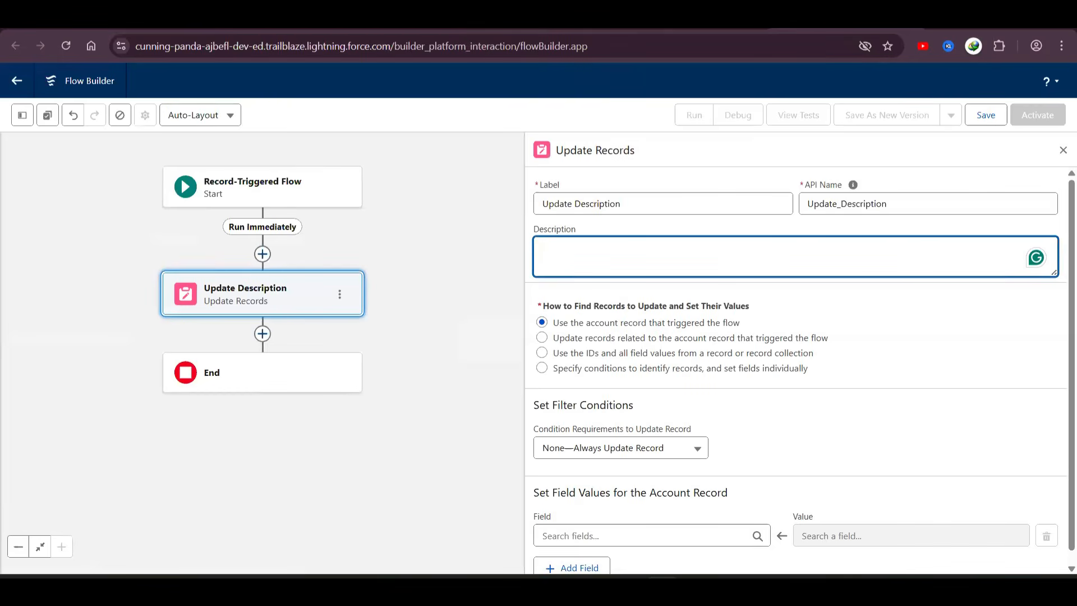
left_click(566, 21)
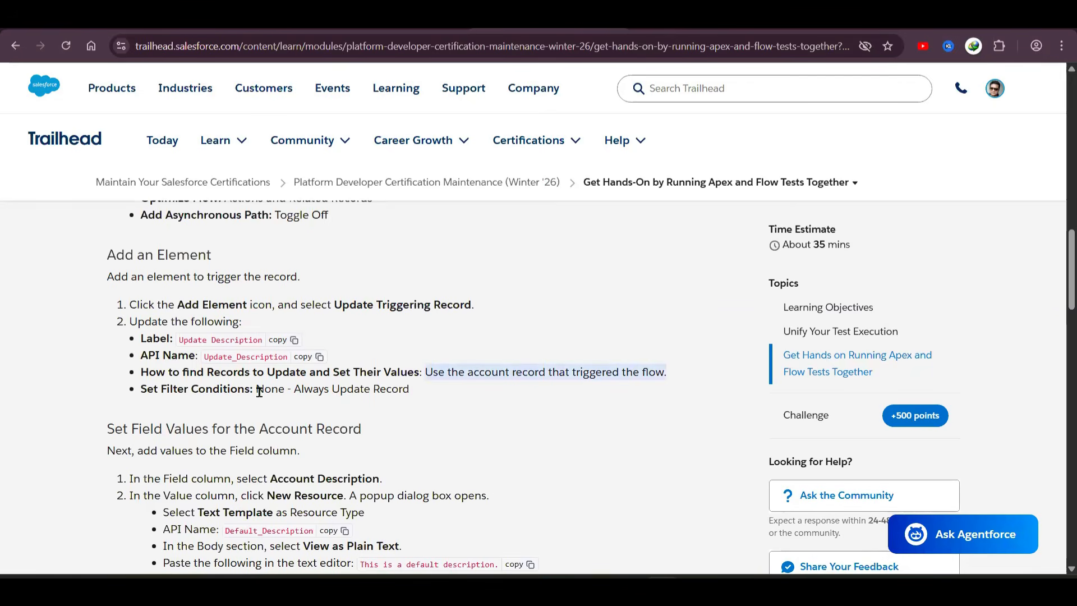
left_click(520, 408)
left_click(816, 22)
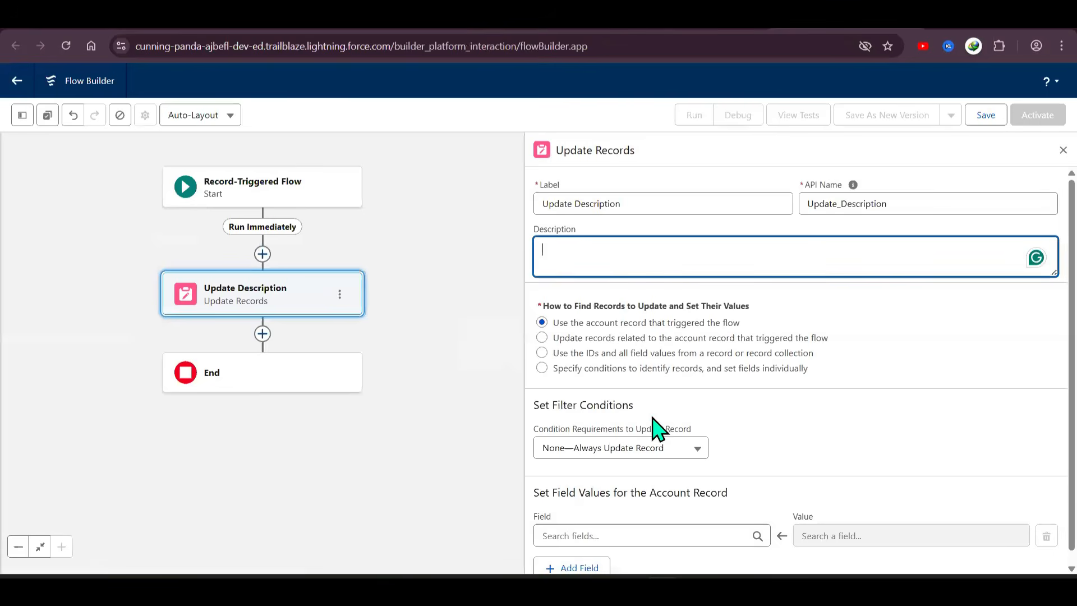
scroll(729, 407, "down", 1)
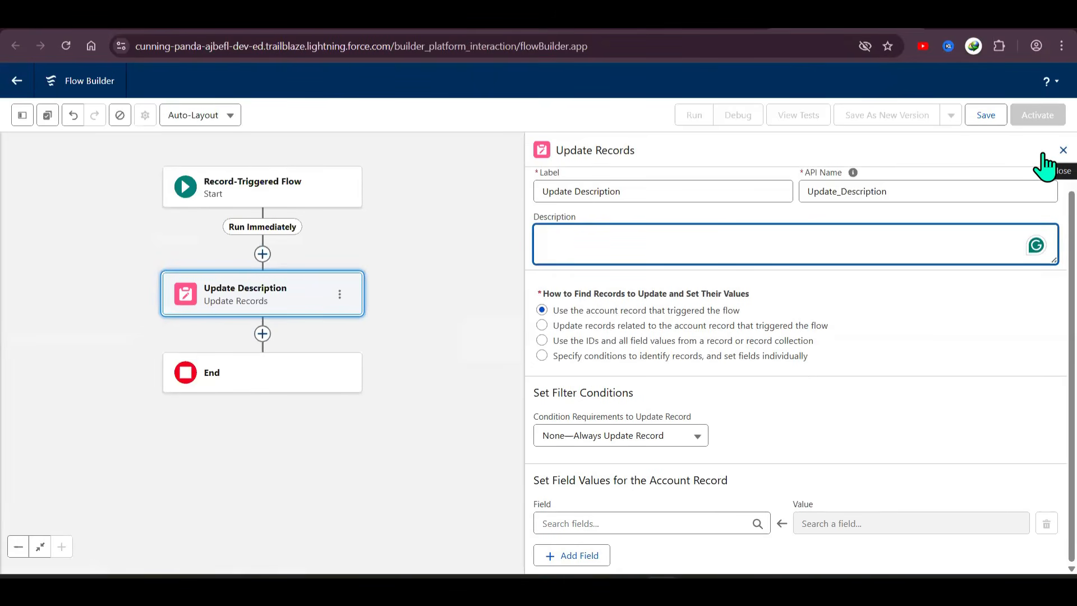
left_click(1044, 165)
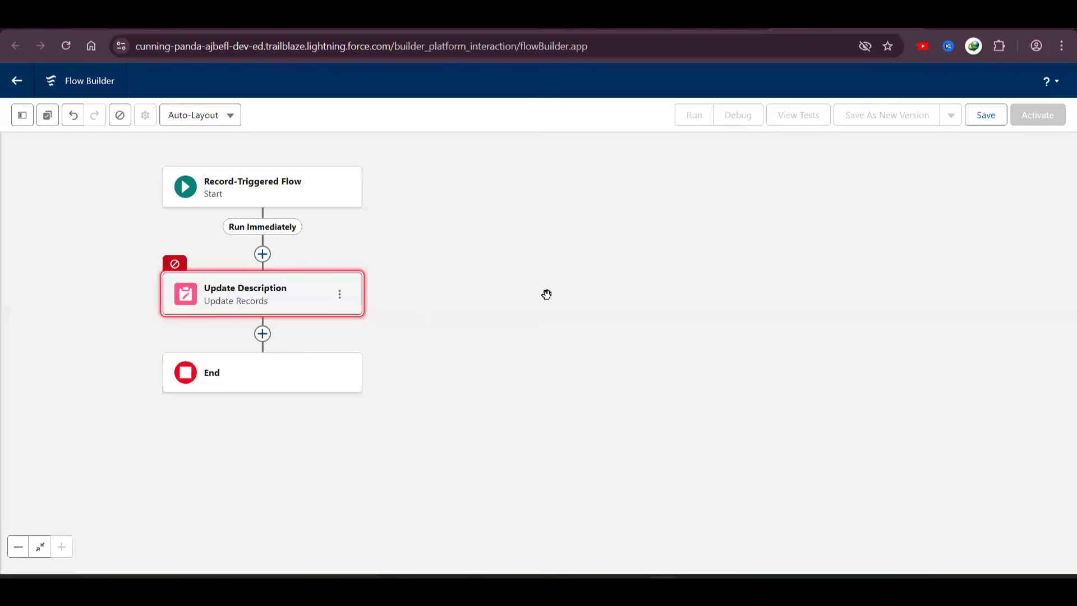
left_click(259, 308)
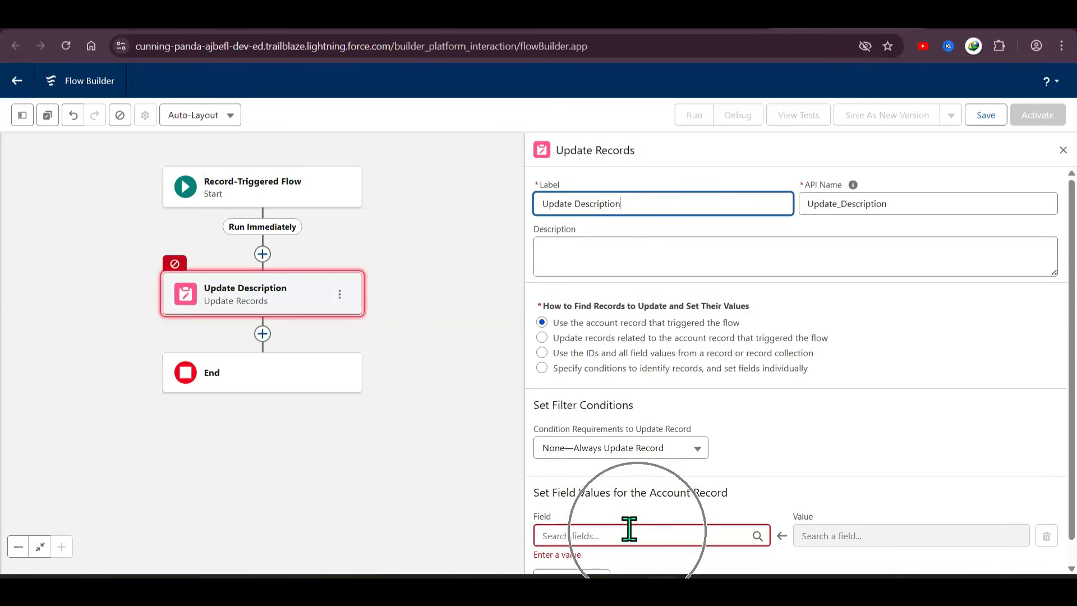
Check the field value instructions in Trailhead and select Account Description as the field to set in Update Description
key("ctrl+Tab")
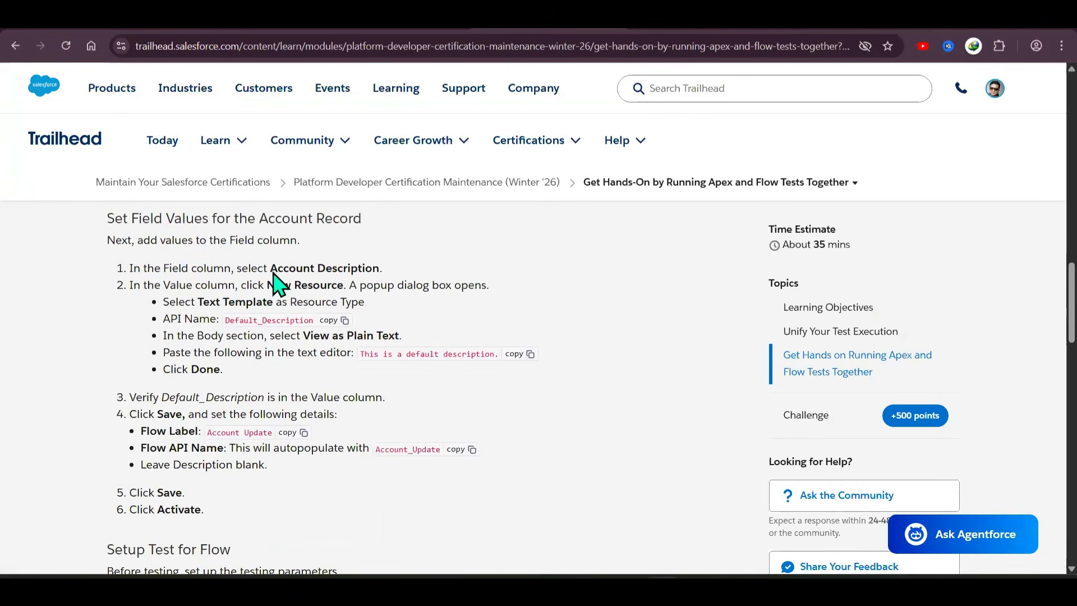
left_click_drag(271, 270, 622, 275)
left_click(319, 282)
key("alt+Tab")
left_click(609, 535)
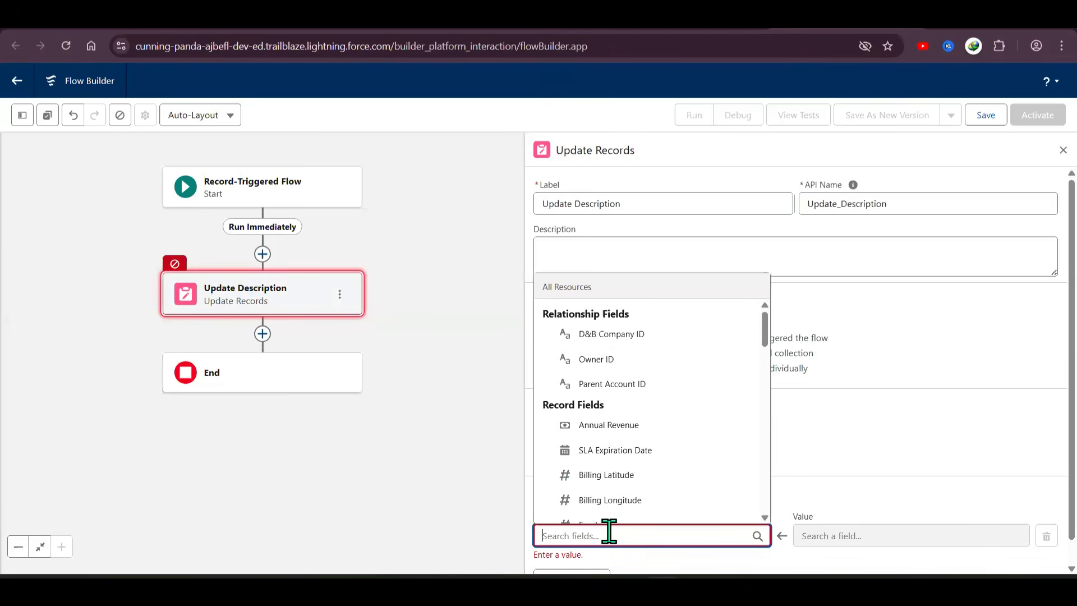
type("a")
key("BackSpace")
type("desc")
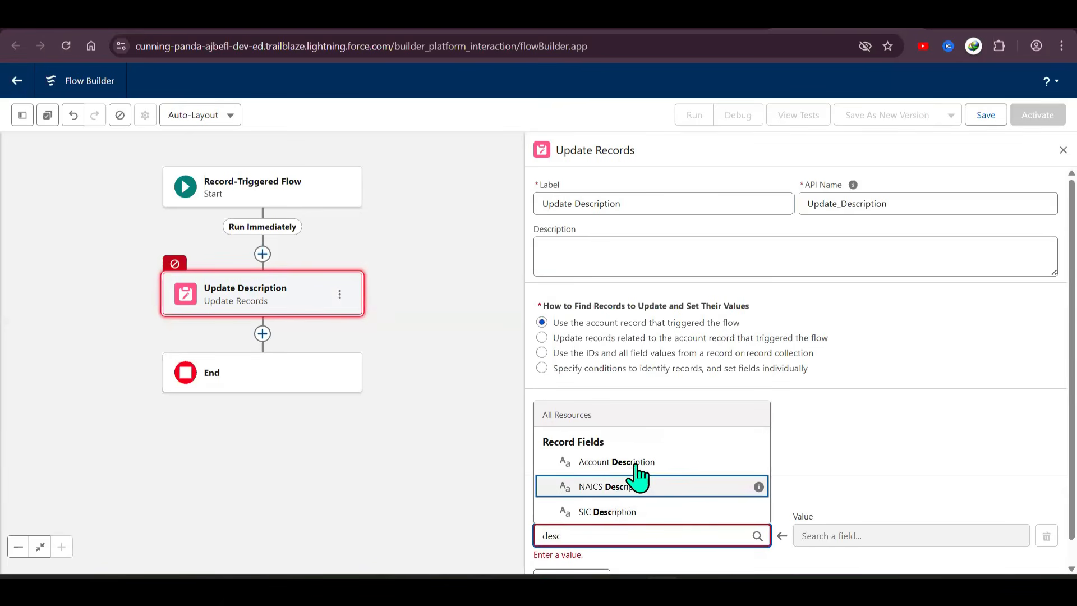
key("Return")
Create a Text Template resource as the value for Account Description, using the API name Default_Description copied from Trailhead
left_click(921, 530)
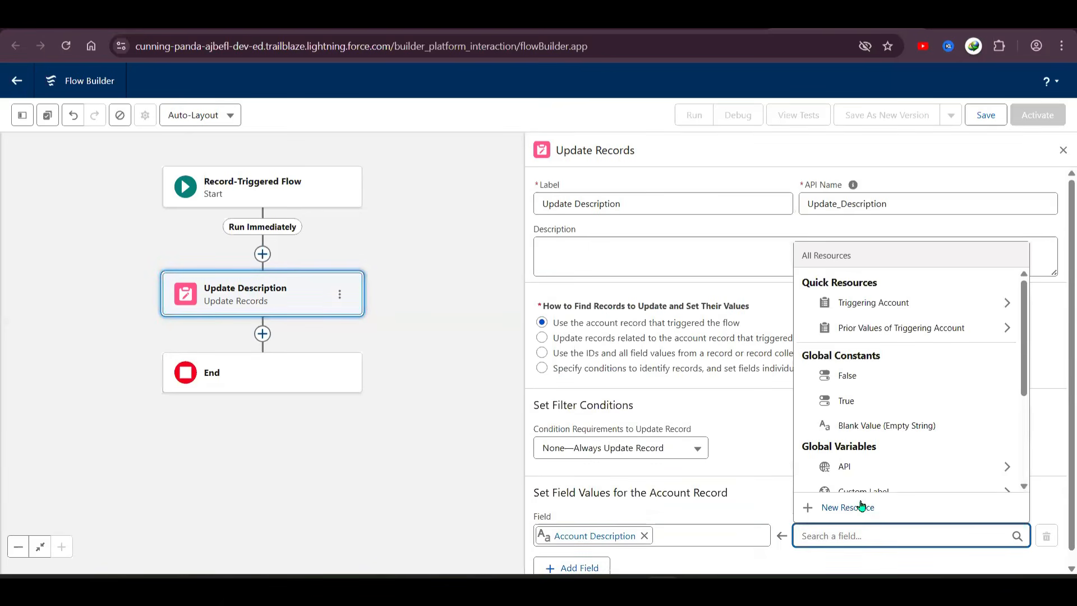
left_click(848, 507)
left_click(385, 264)
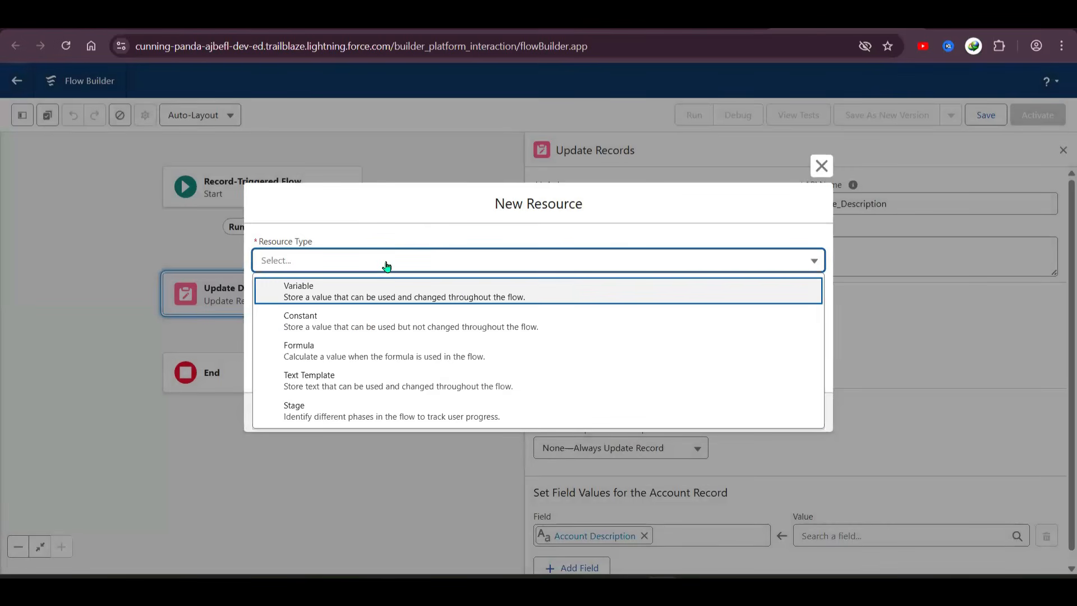
left_click(359, 386)
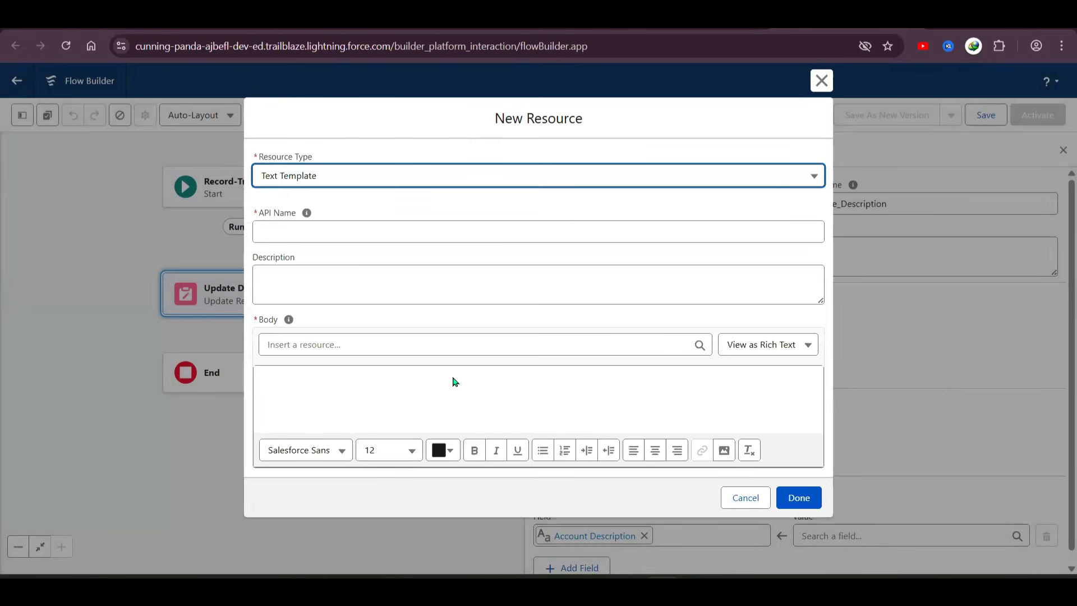
left_click(550, 17)
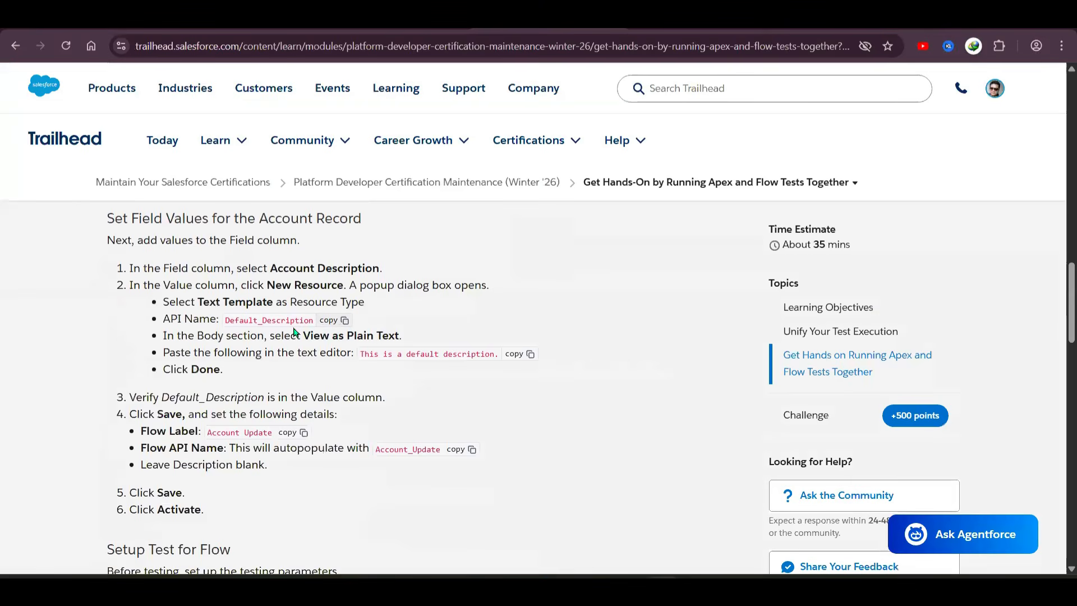
left_click(344, 319)
left_click(786, 17)
left_click(454, 232)
key("ctrl+v")
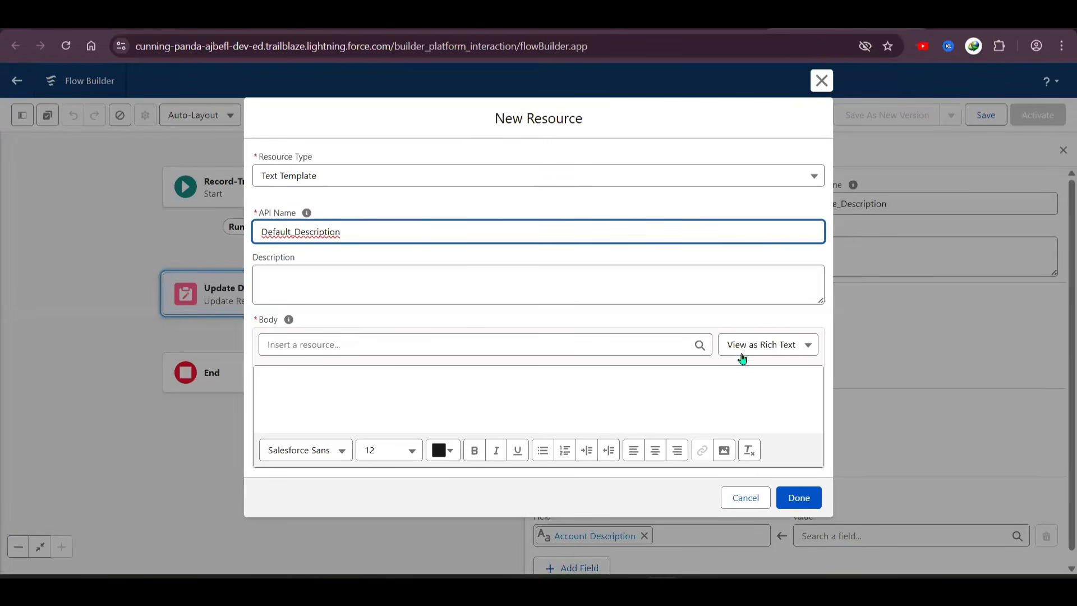
Switch the template body to plain text, fill it with "This is a default description." from Trailhead and finish the resource
left_click(799, 351)
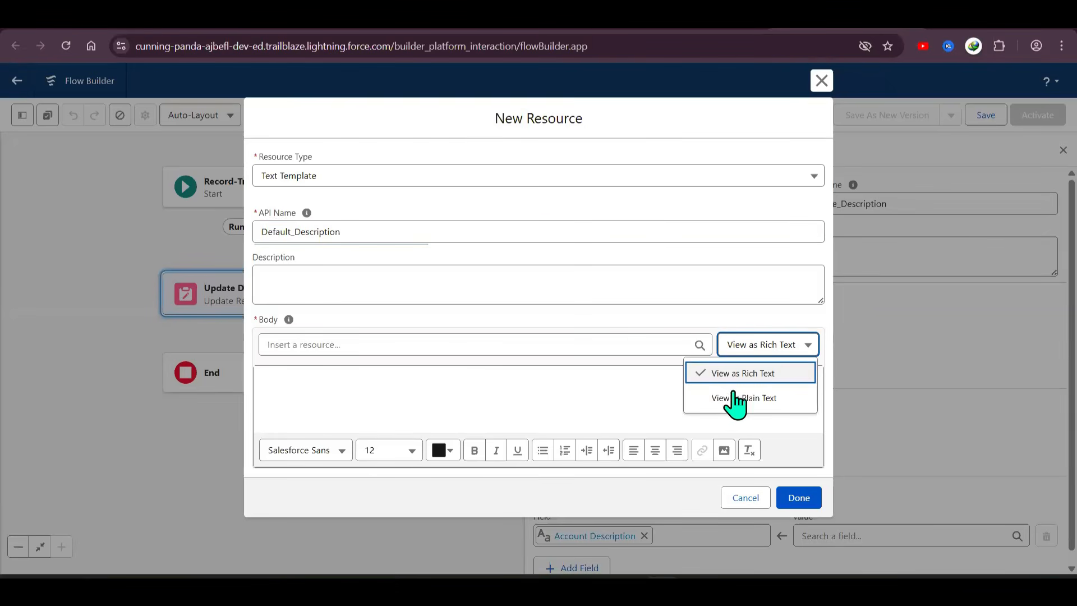
left_click(750, 398)
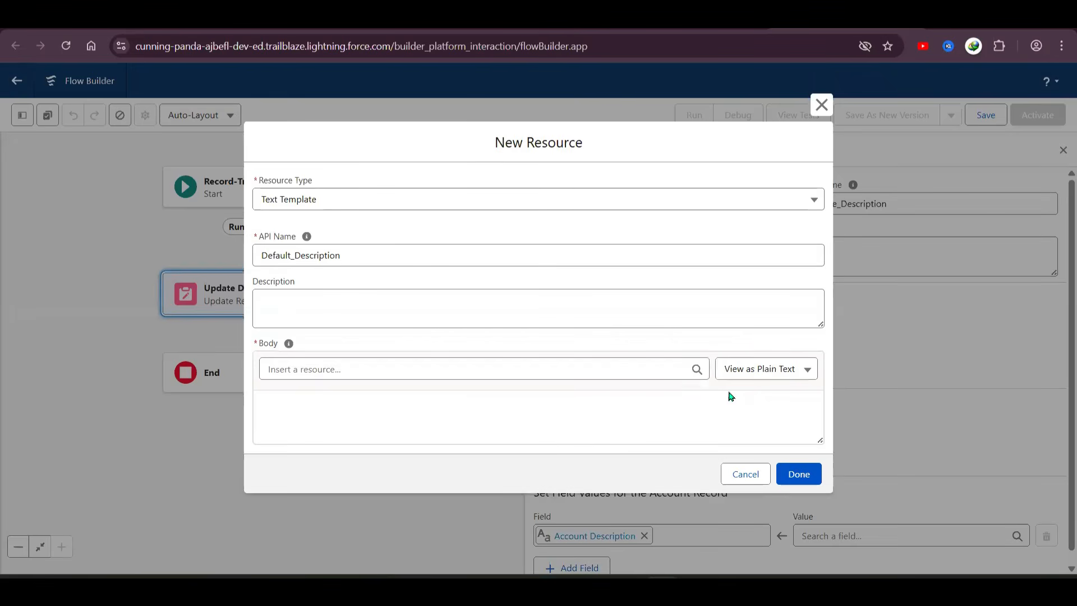
left_click(597, 17)
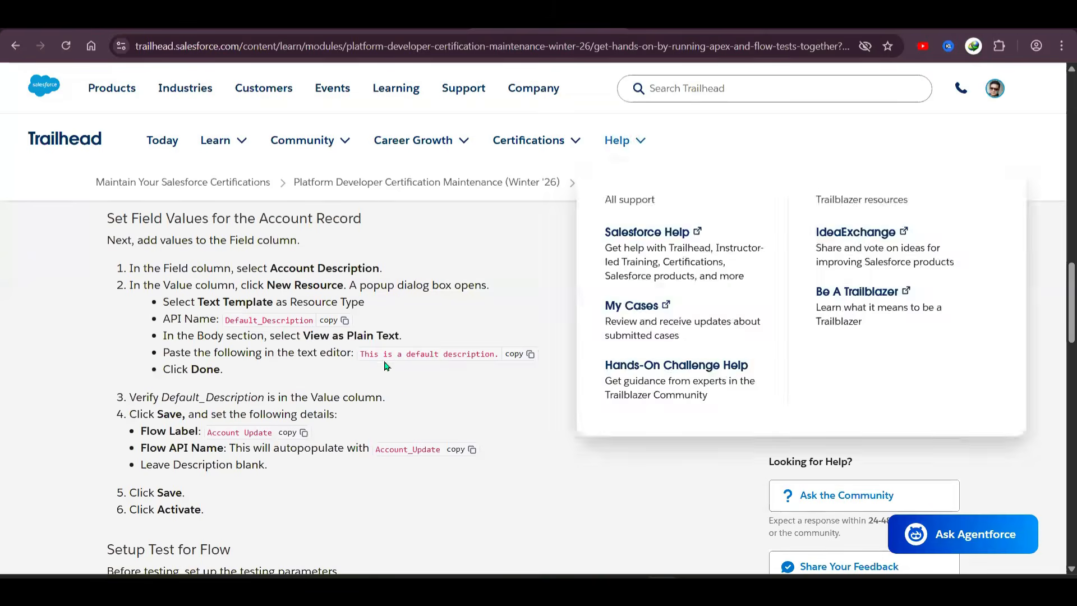
left_click(526, 359)
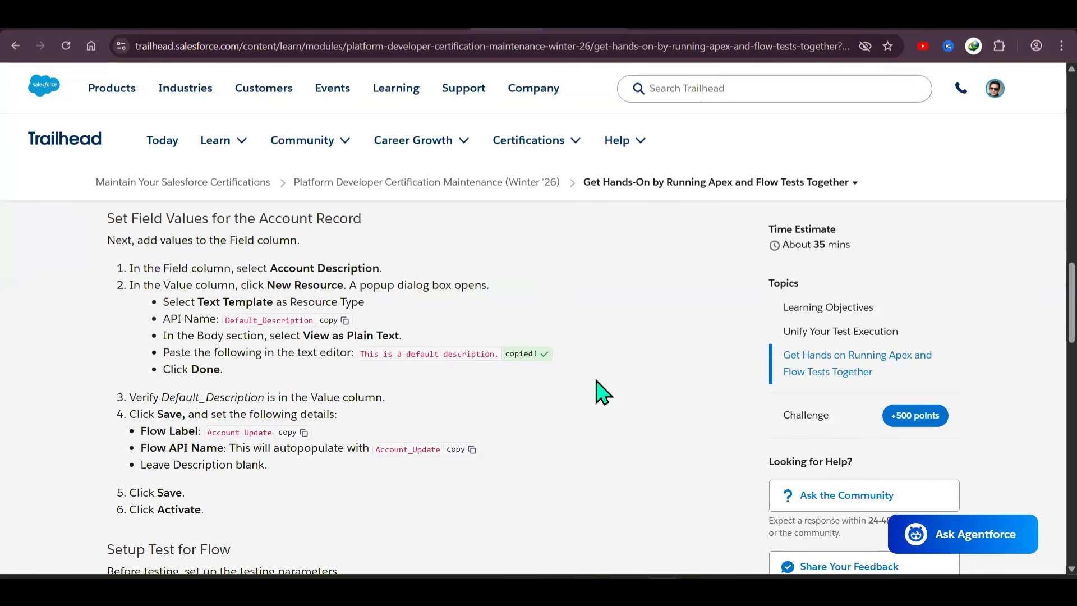
left_click(785, 17)
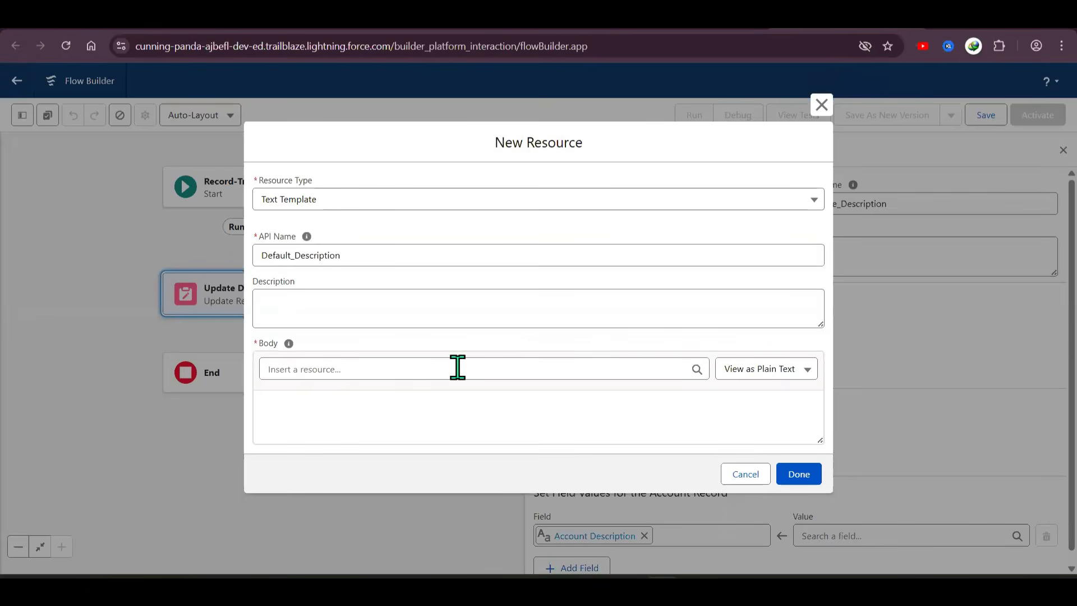
left_click(511, 410)
key("ctrl+v")
left_click(799, 474)
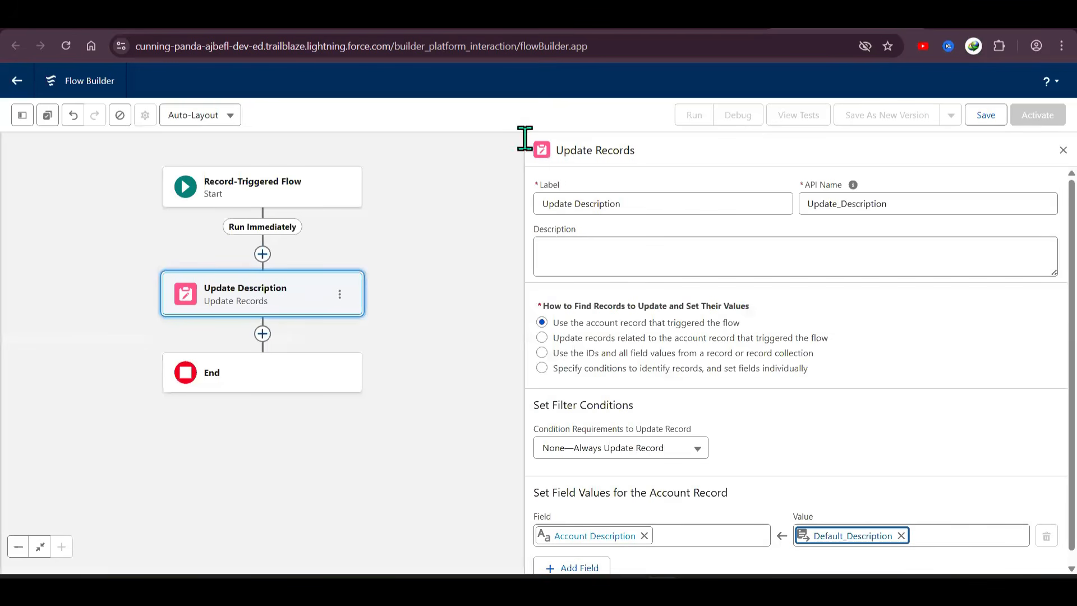
Check the value set for Account Description in Update Description against the Trailhead verification instruction
left_click(533, 18)
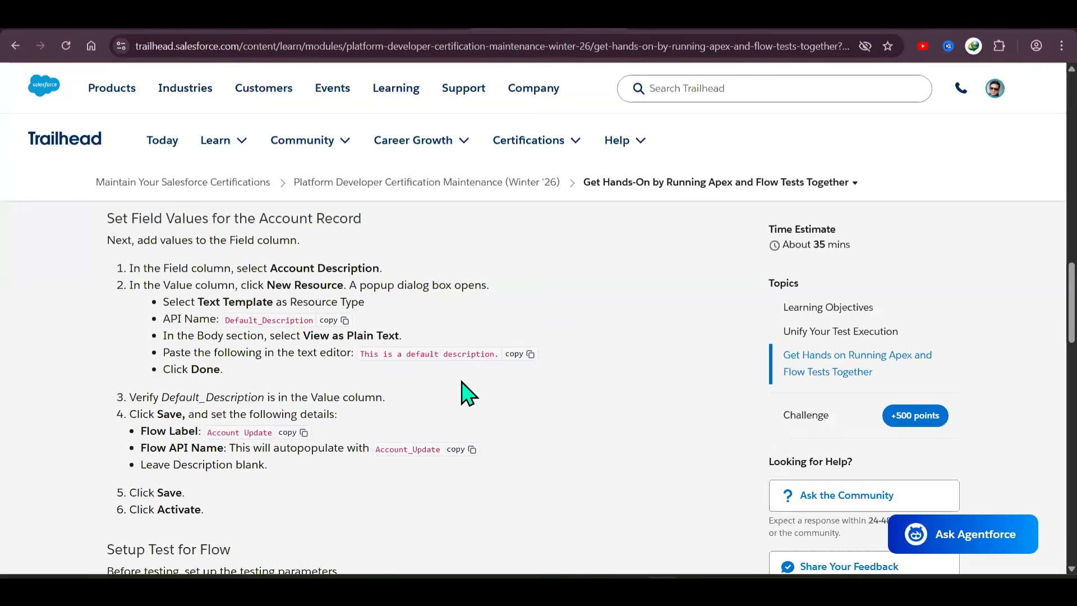
scroll(466, 393, "down", 1)
left_click_drag(161, 329, 270, 332)
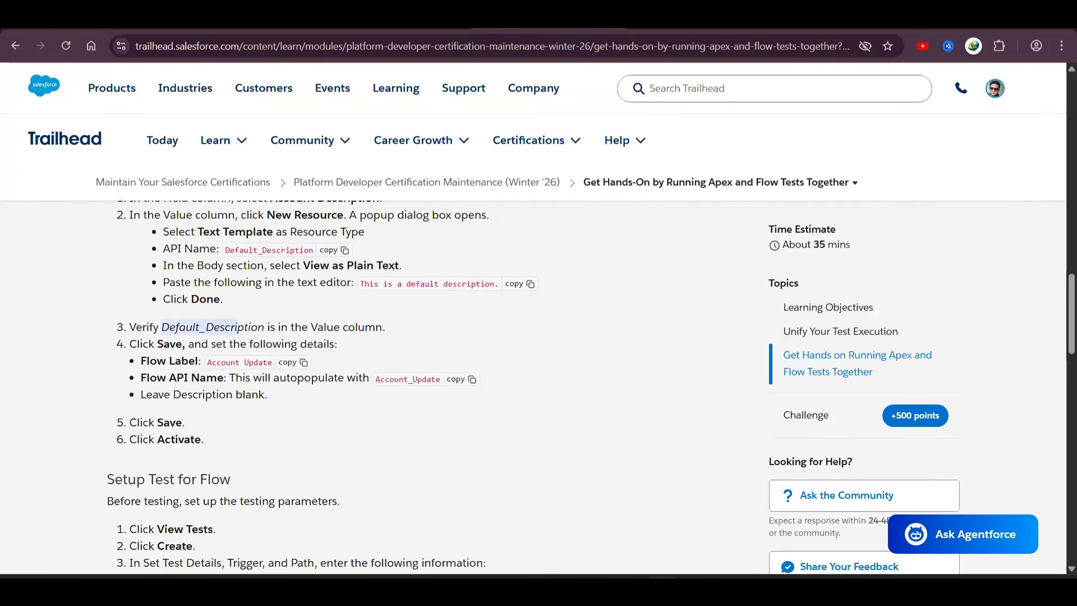
left_click(808, 19)
left_click(849, 546)
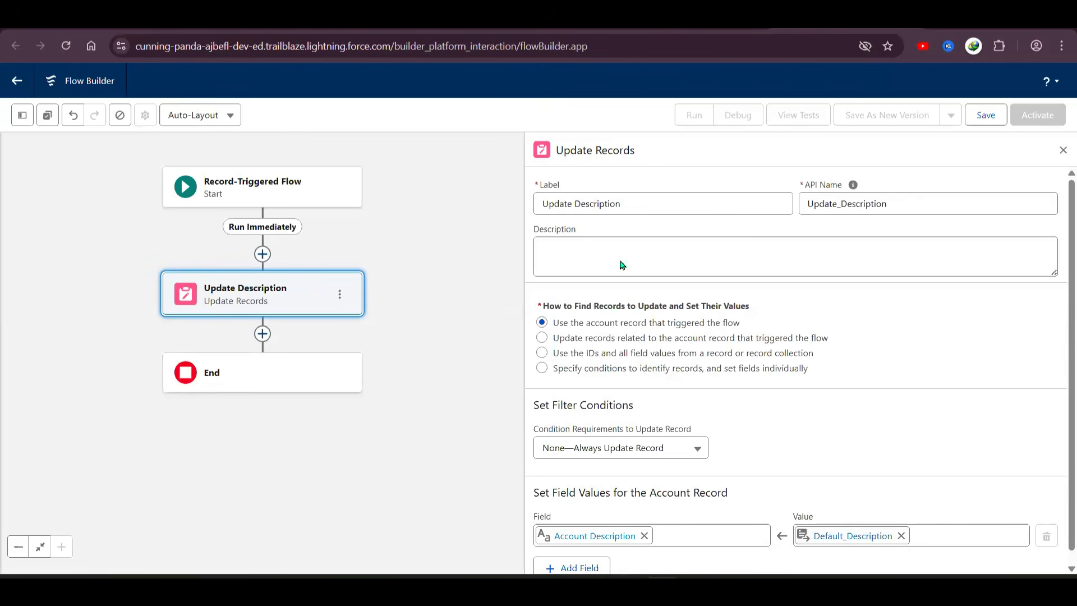
Save the flow with the label Account Update copied from Trailhead, leaving its description blank, and activate it
left_click(542, 25)
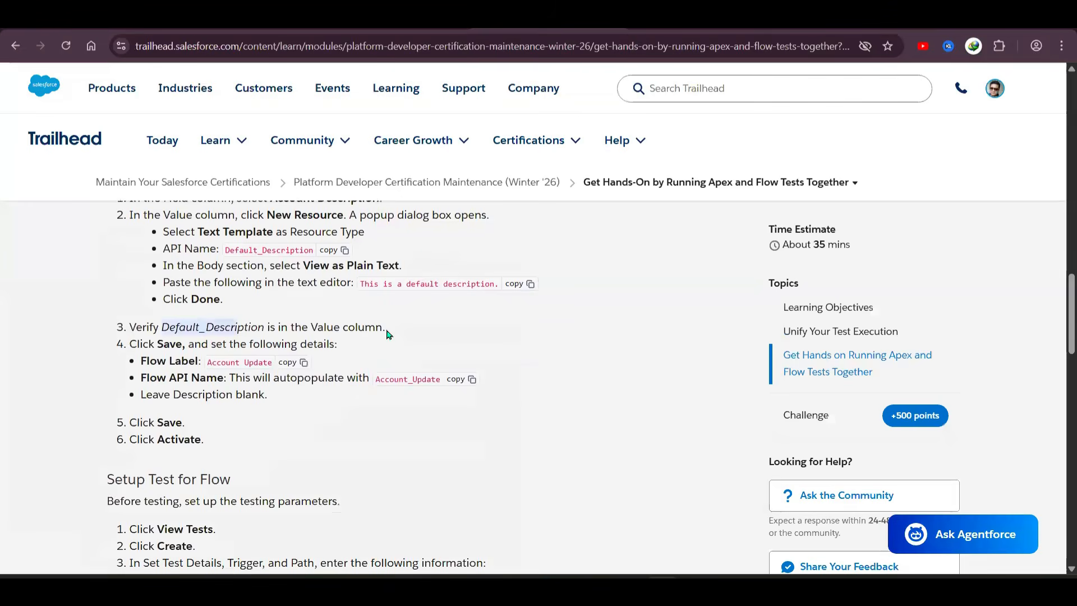
left_click(303, 362)
left_click(836, 17)
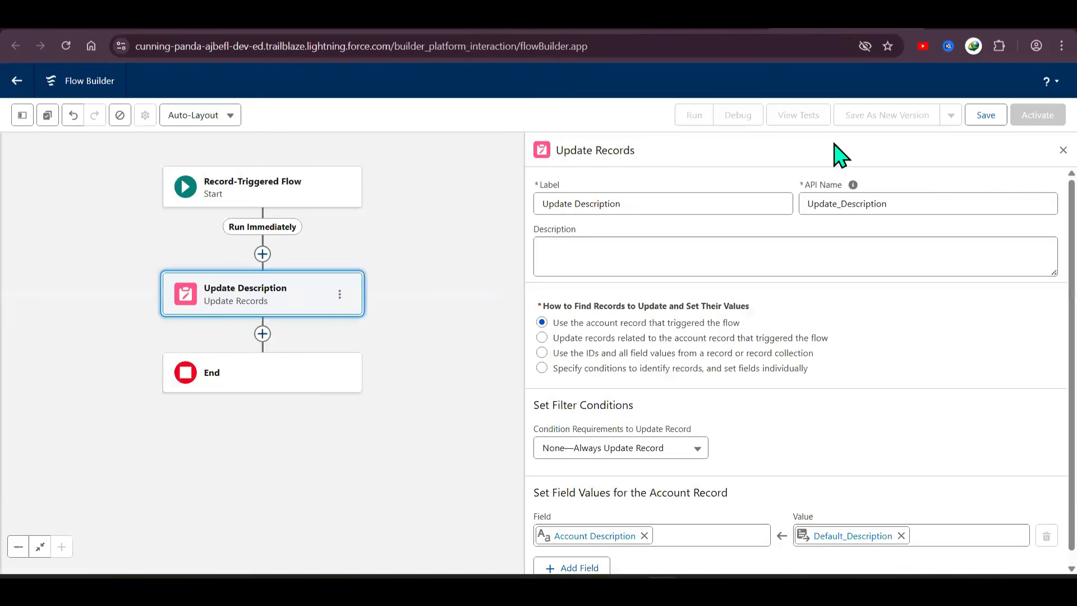
left_click(980, 118)
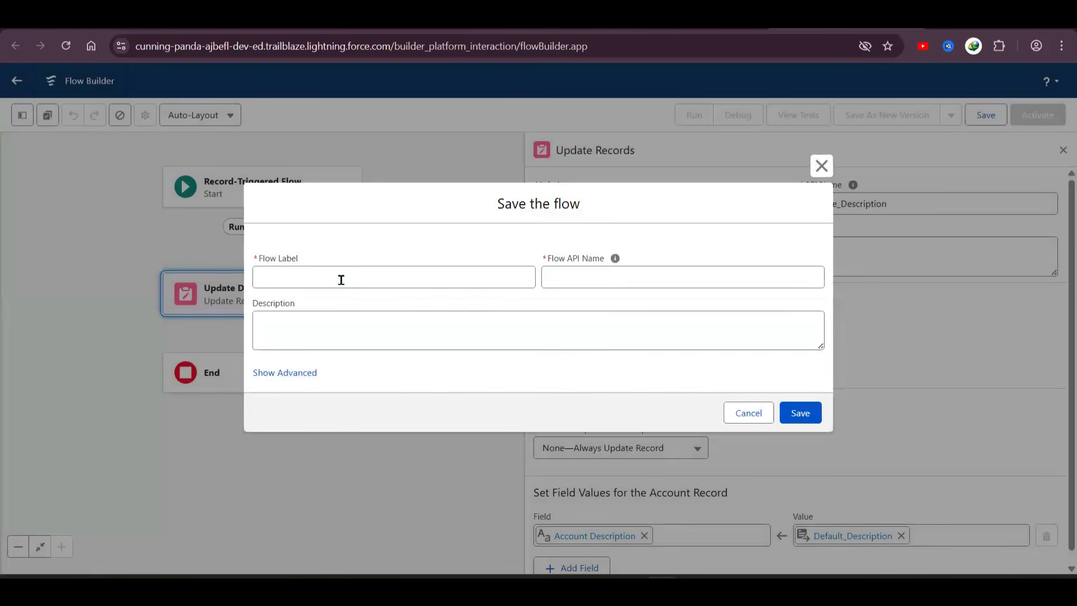
left_click(351, 271)
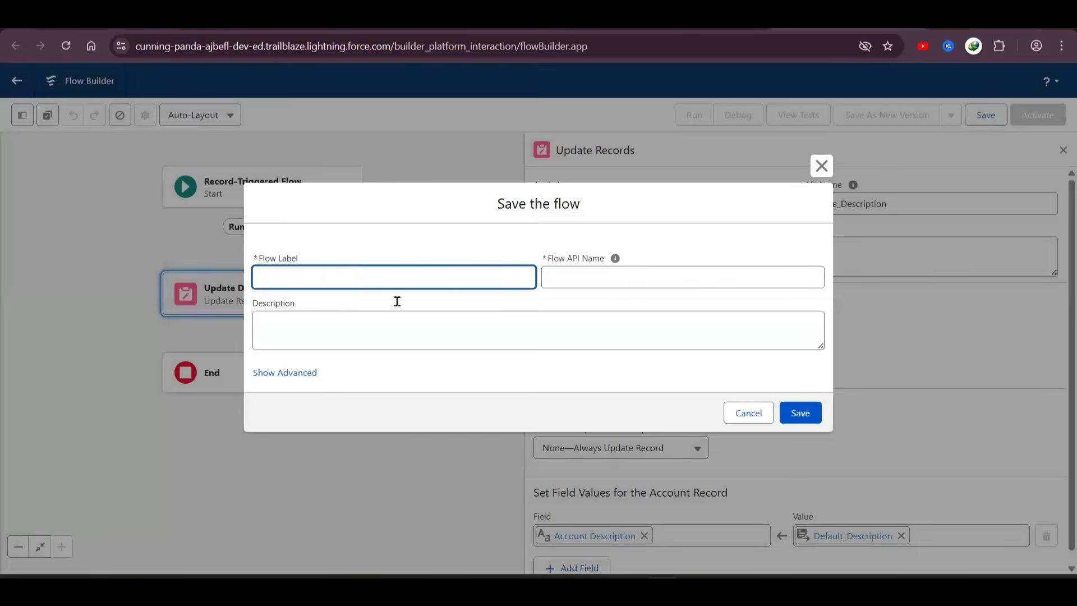
type("Account Update")
left_click(598, 322)
left_click(800, 414)
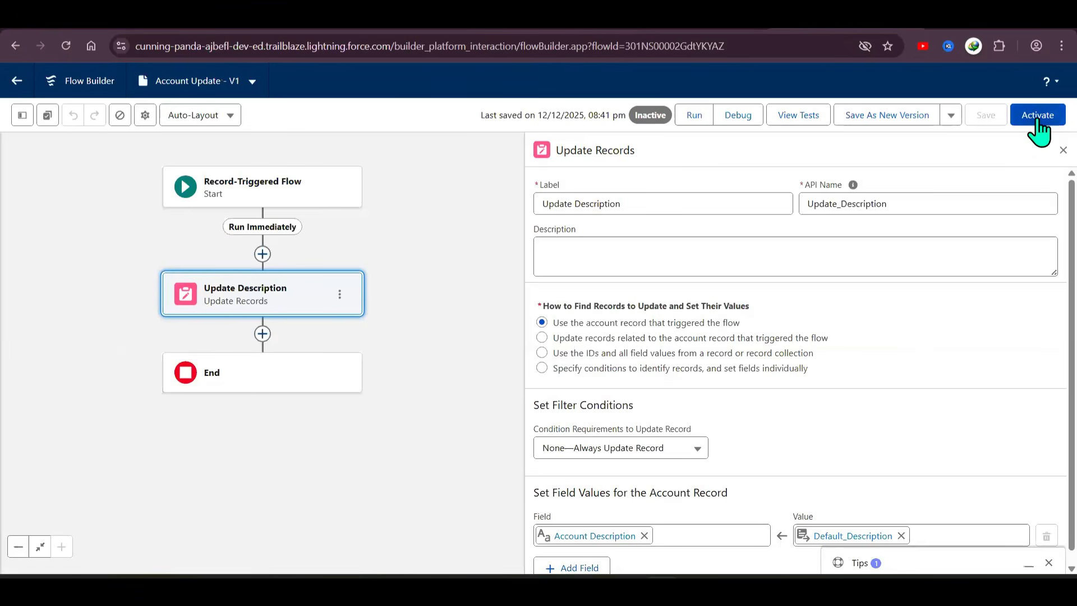
left_click(1037, 116)
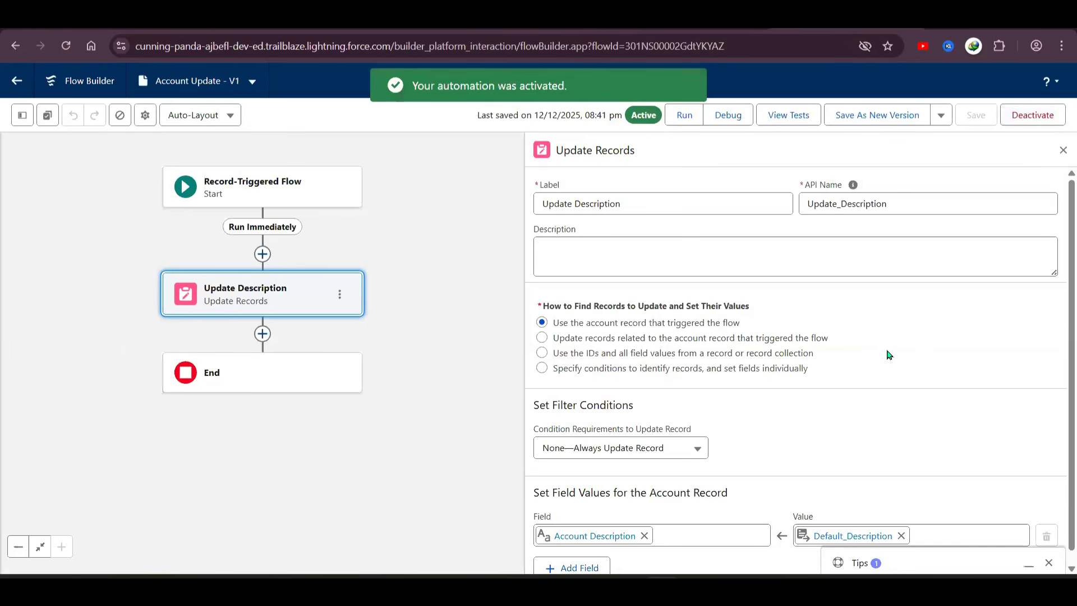
Read the flow test setup instructions in Trailhead and start a new test for the Account Update flow
left_click(550, 18)
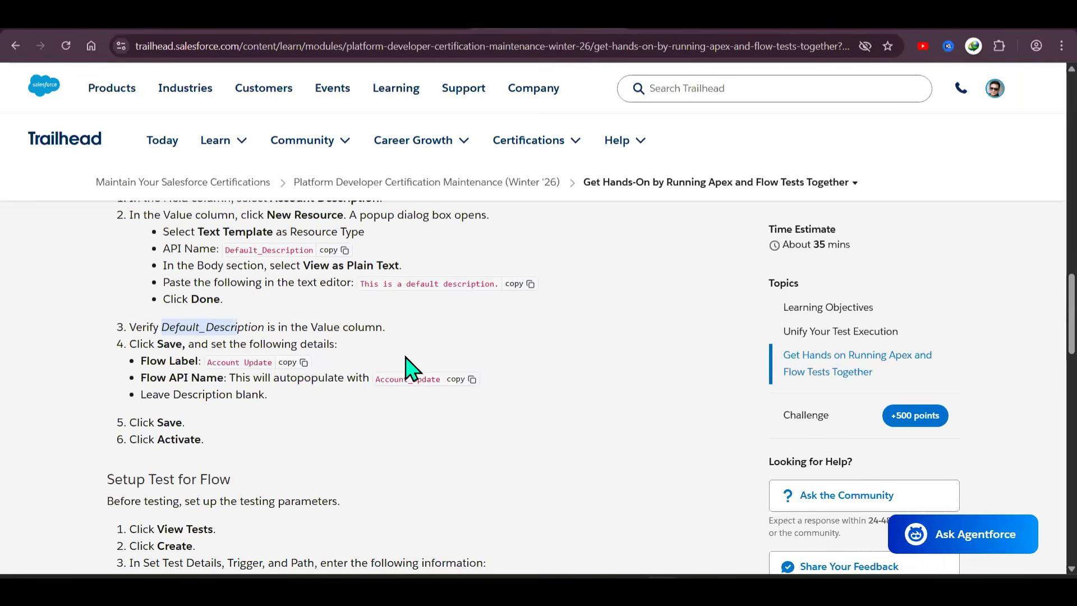
scroll(501, 349, "down", 2)
scroll(502, 349, "down", 1)
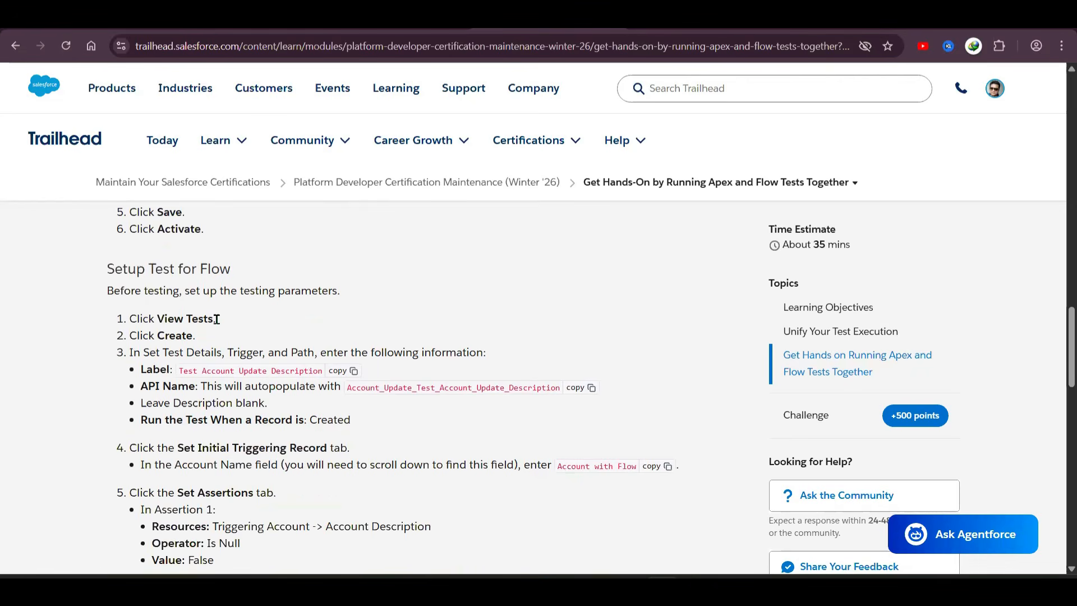
left_click(836, 18)
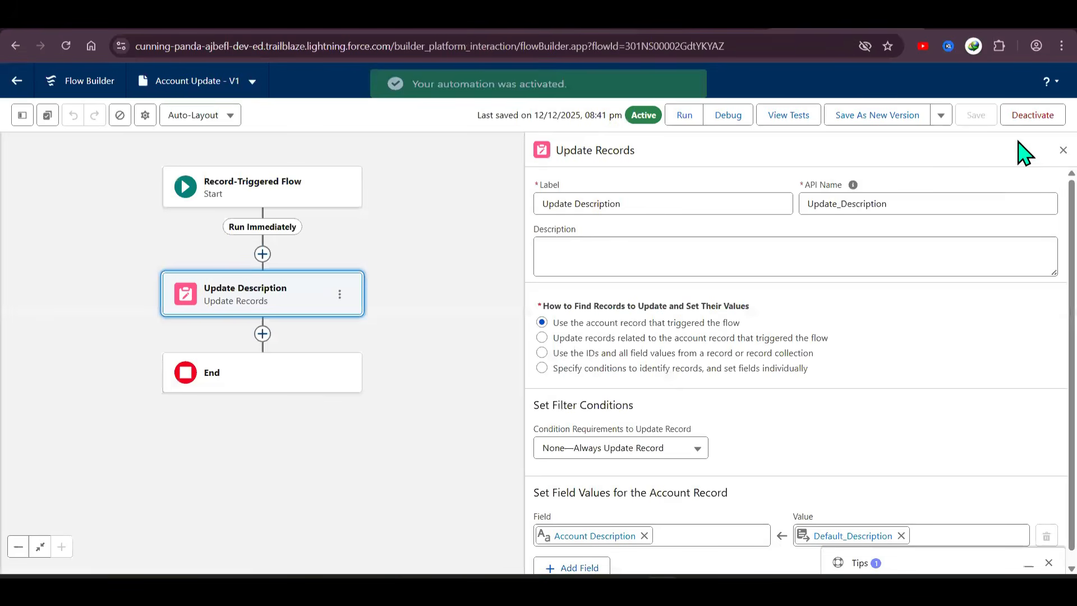
left_click(795, 118)
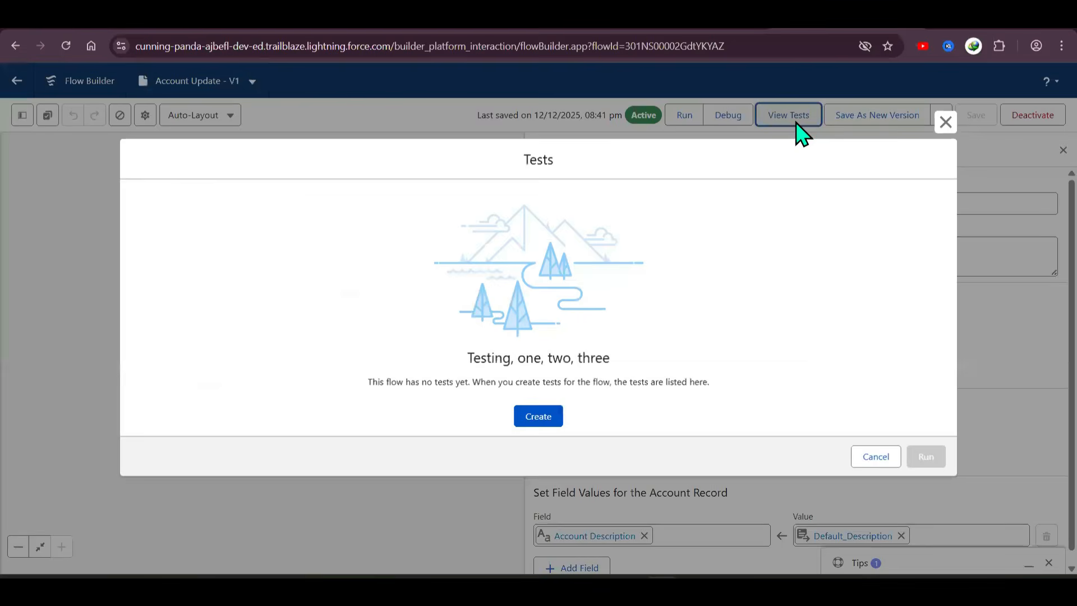
left_click(547, 422)
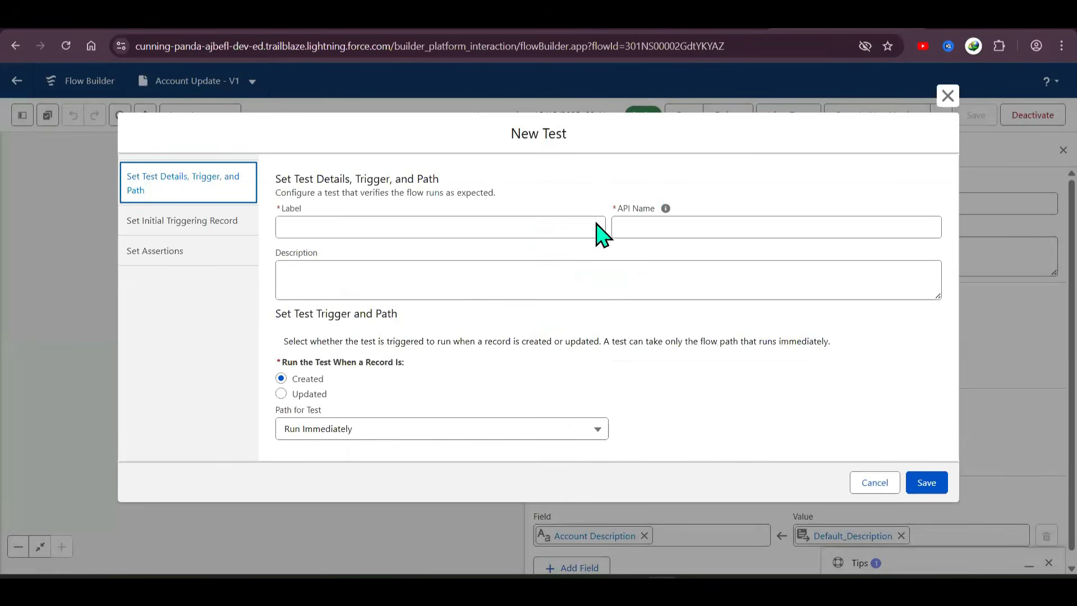
Label the test Test Account Update Description, copied from Trailhead, and compare its API name and trigger settings with the instructions
left_click(533, 13)
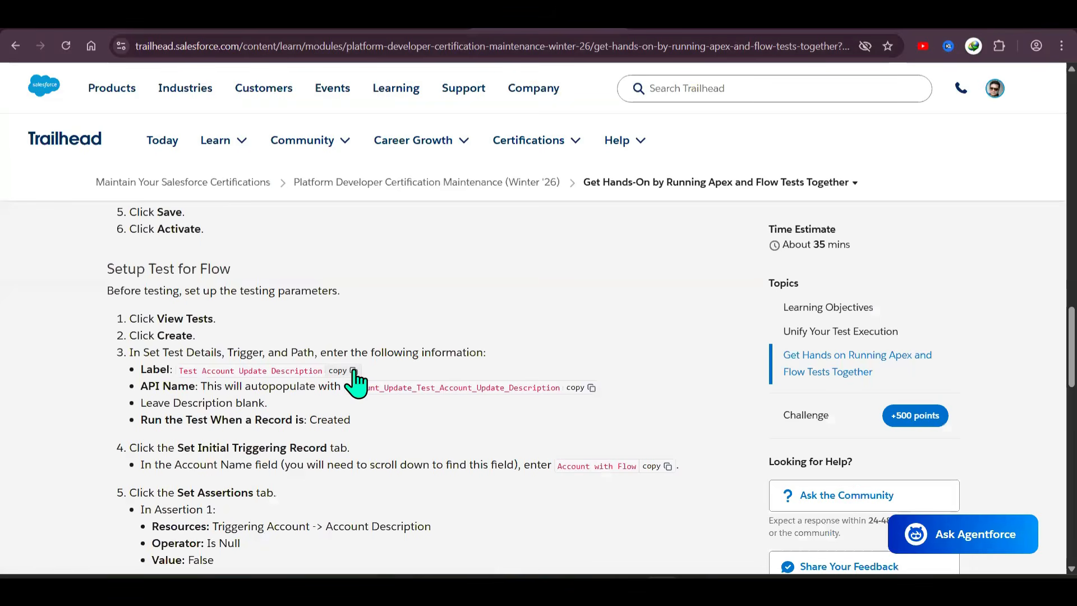
left_click(353, 371)
key("ctrl+Tab")
left_click(464, 225)
key("ctrl+v")
left_click(469, 279)
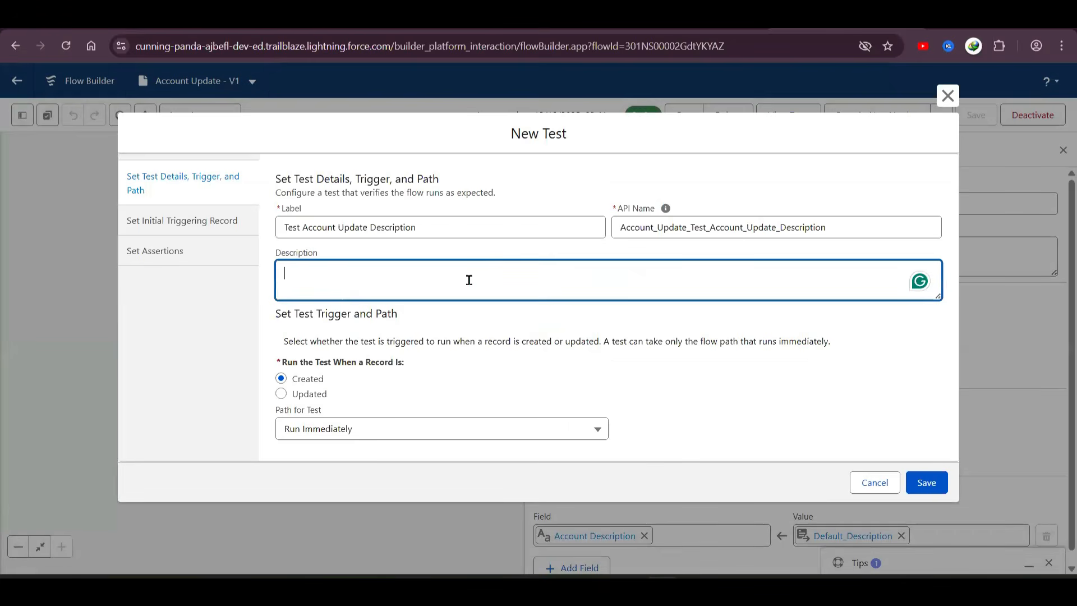
key("ctrl+Tab")
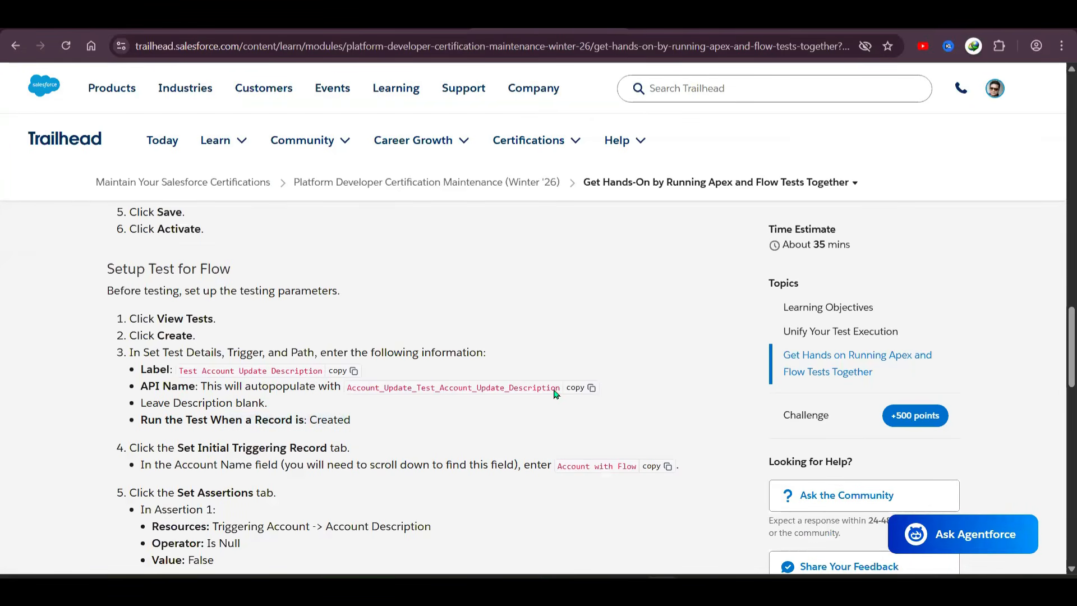
key("ctrl+Tab")
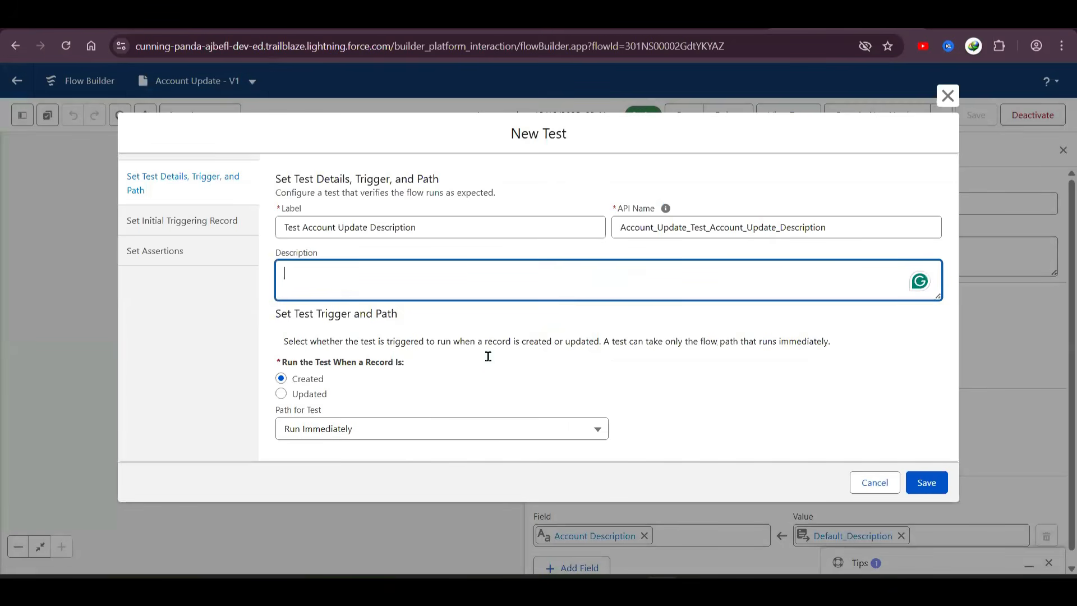
Set the Account Name of the test's initial triggering record to Account with Flow, copied from the Trailhead instructions
key("ctrl+Tab")
scroll(324, 312, "down", 2)
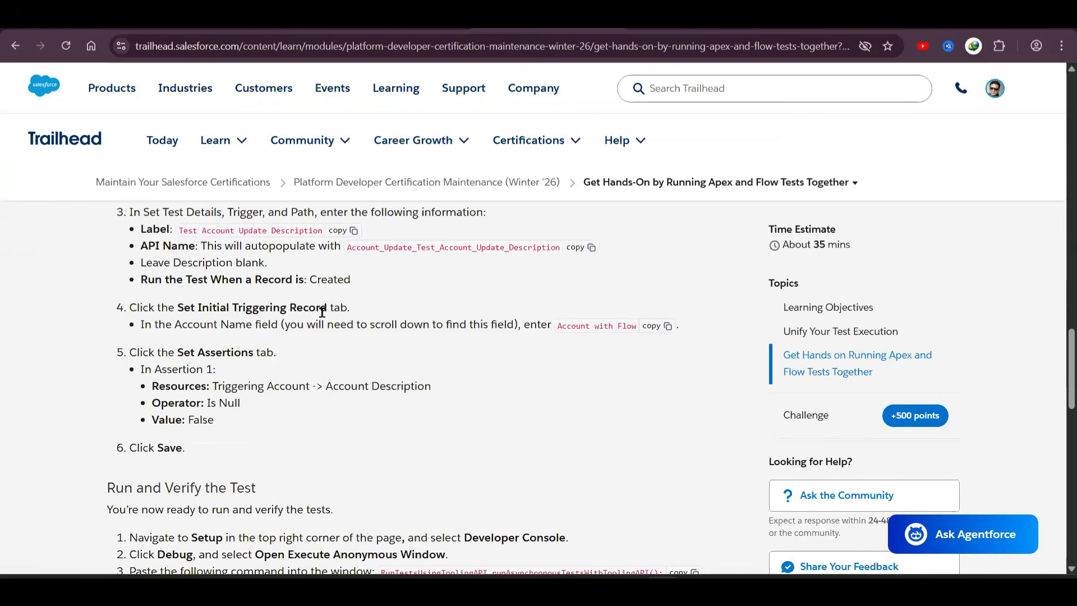
left_click_drag(180, 313, 338, 309)
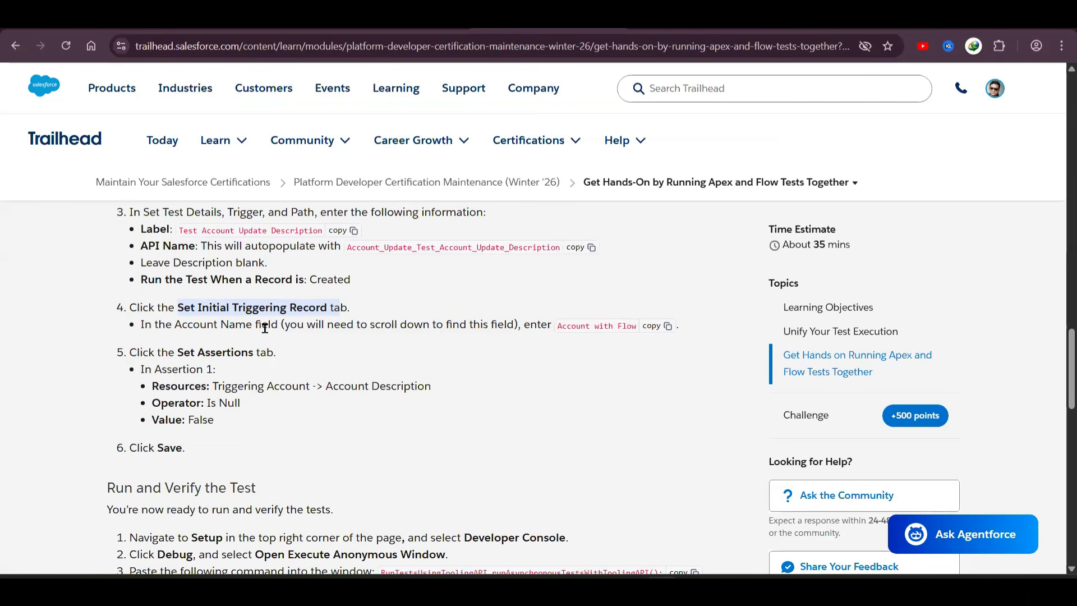
left_click_drag(265, 328, 306, 327)
left_click(666, 326)
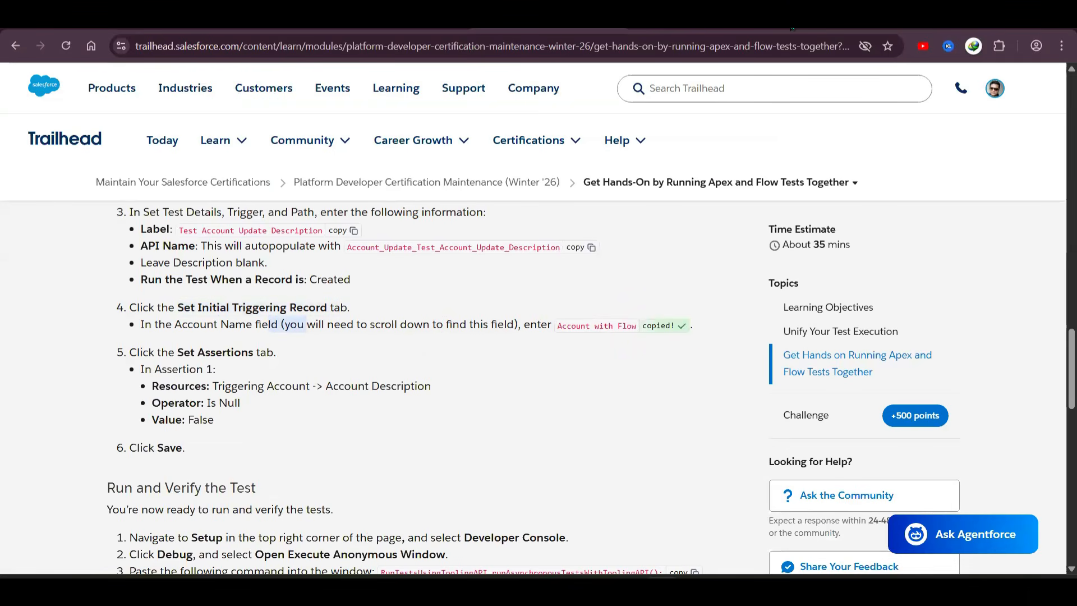
left_click(786, 17)
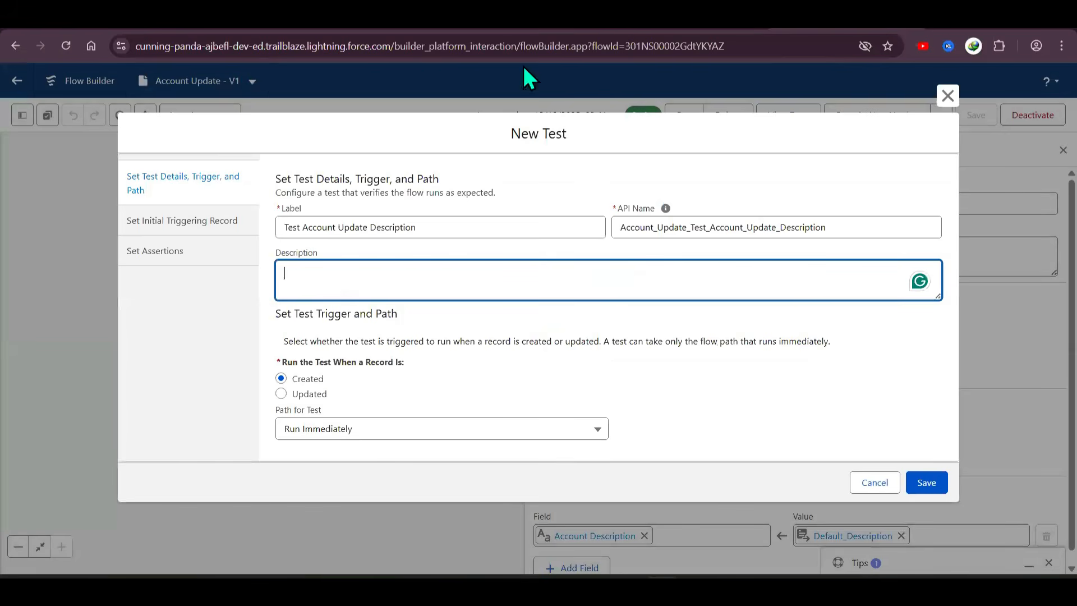
left_click(185, 223)
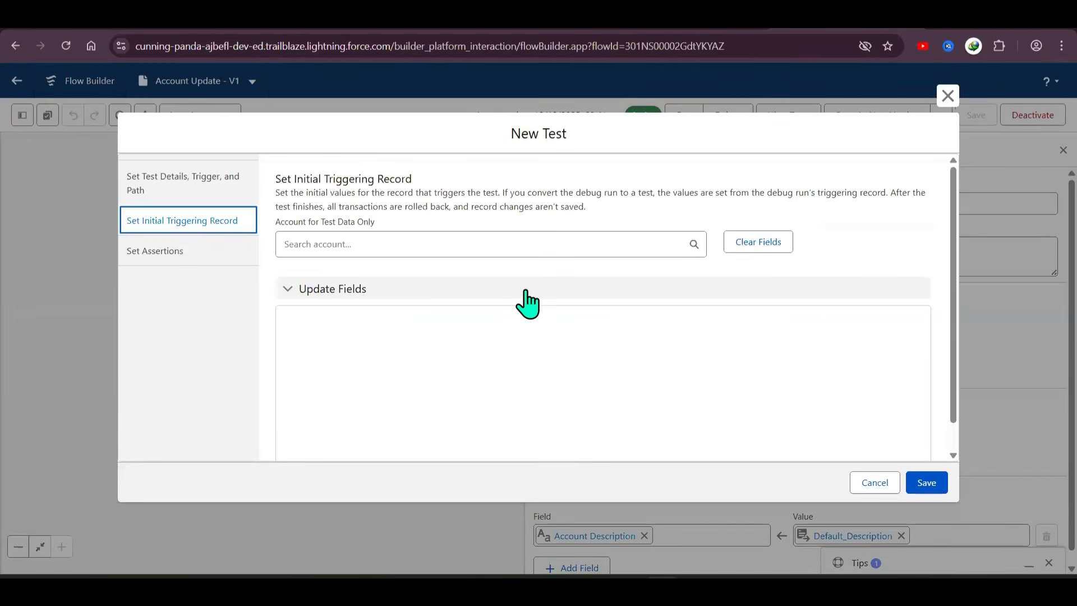
scroll(527, 293, "down", 1)
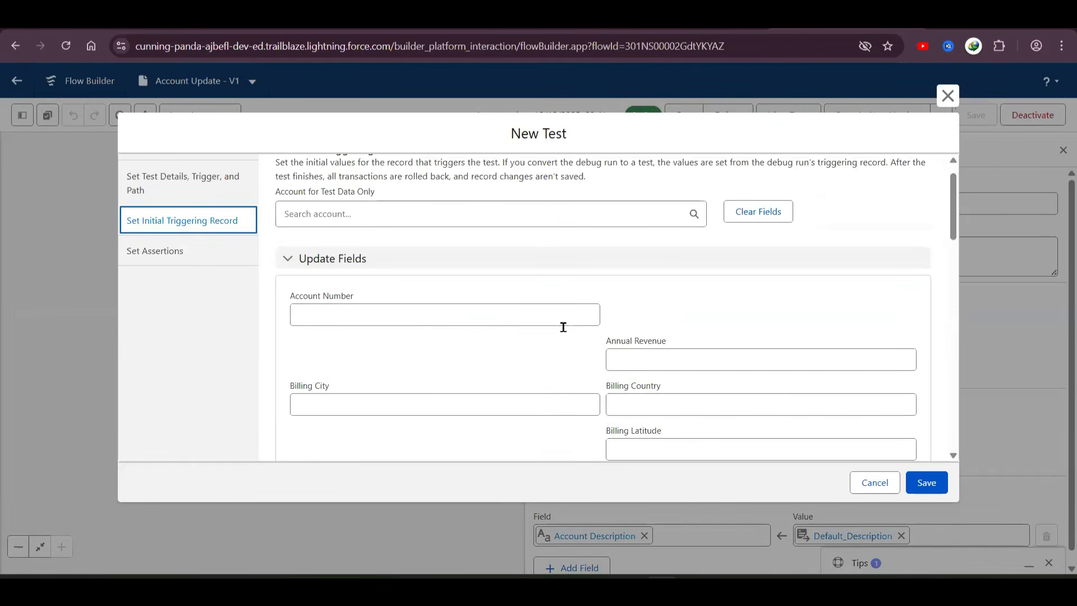
scroll(520, 321, "down", 3)
scroll(519, 321, "down", 6)
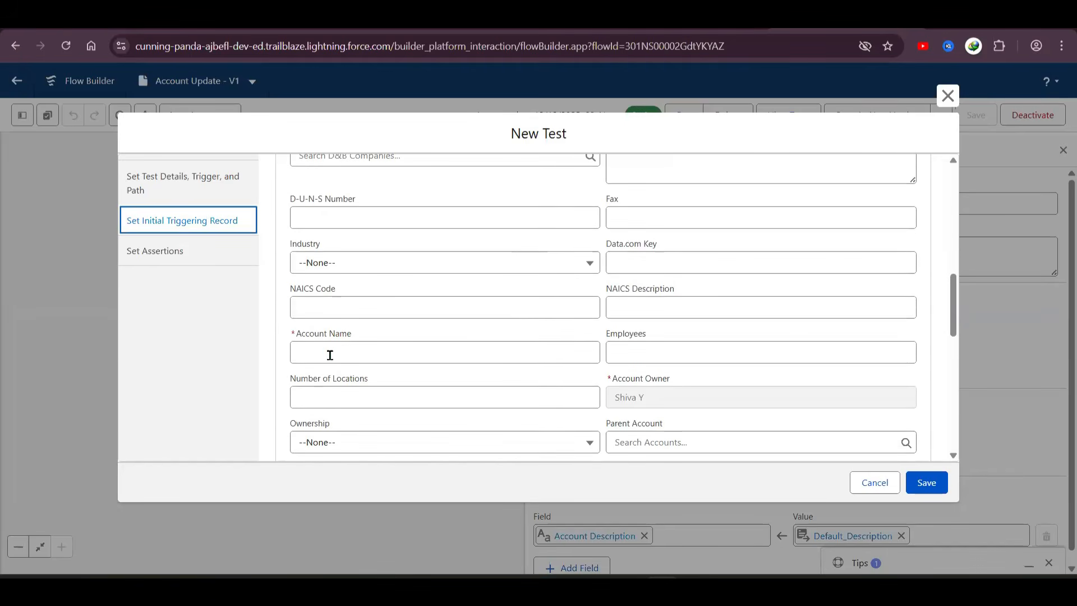
left_click(329, 355)
key("ctrl+v")
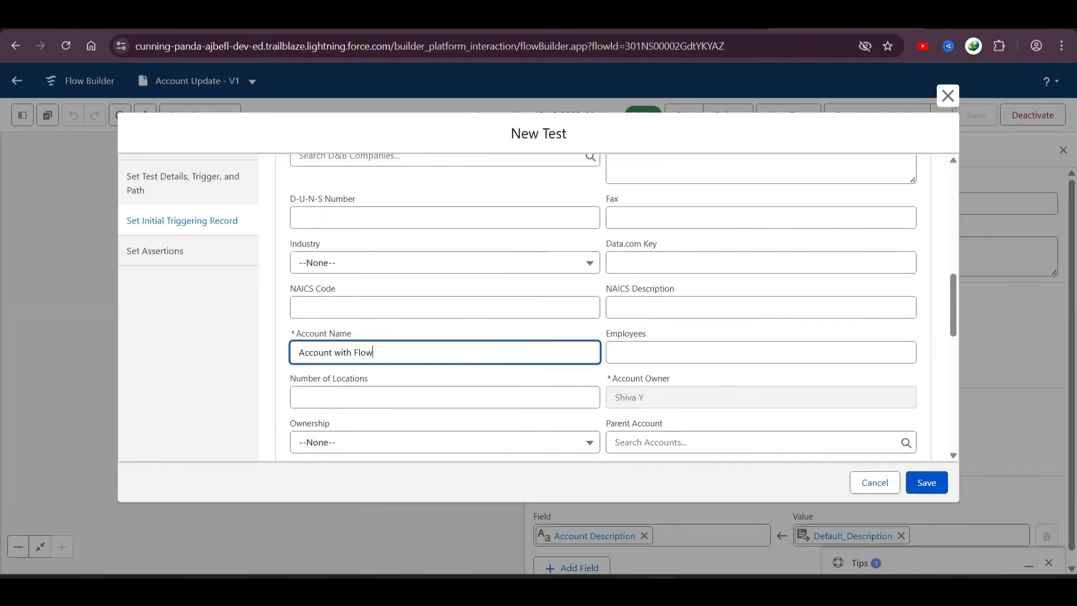
Set the resource of the test's Assertion 1 to Triggering Account > Account Description, following the Trailhead instructions
left_click(561, 16)
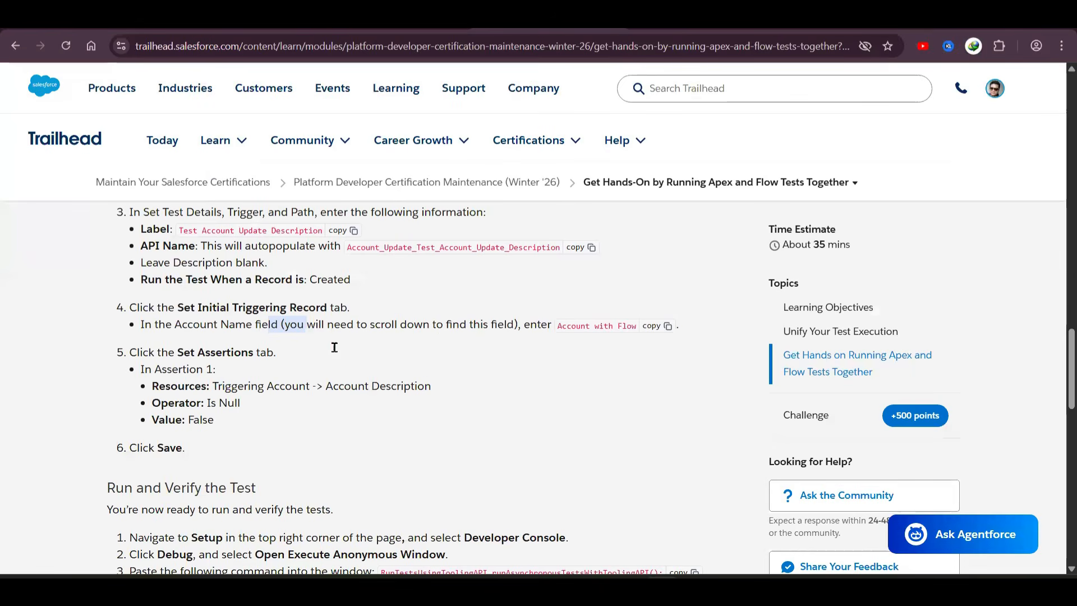
left_click_drag(176, 347, 267, 352)
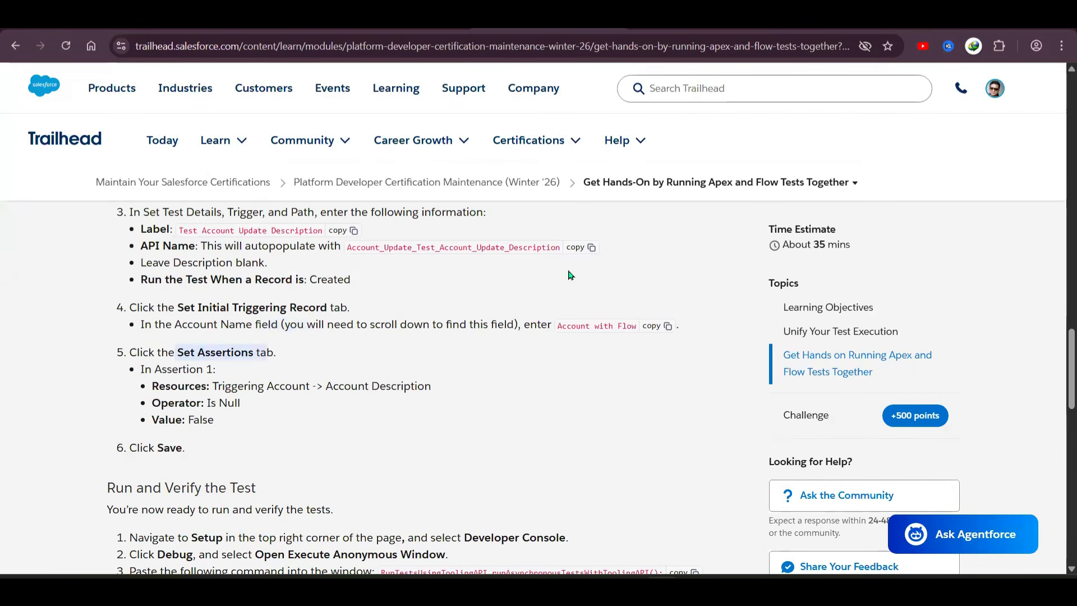
key("ctrl+Tab")
left_click(169, 250)
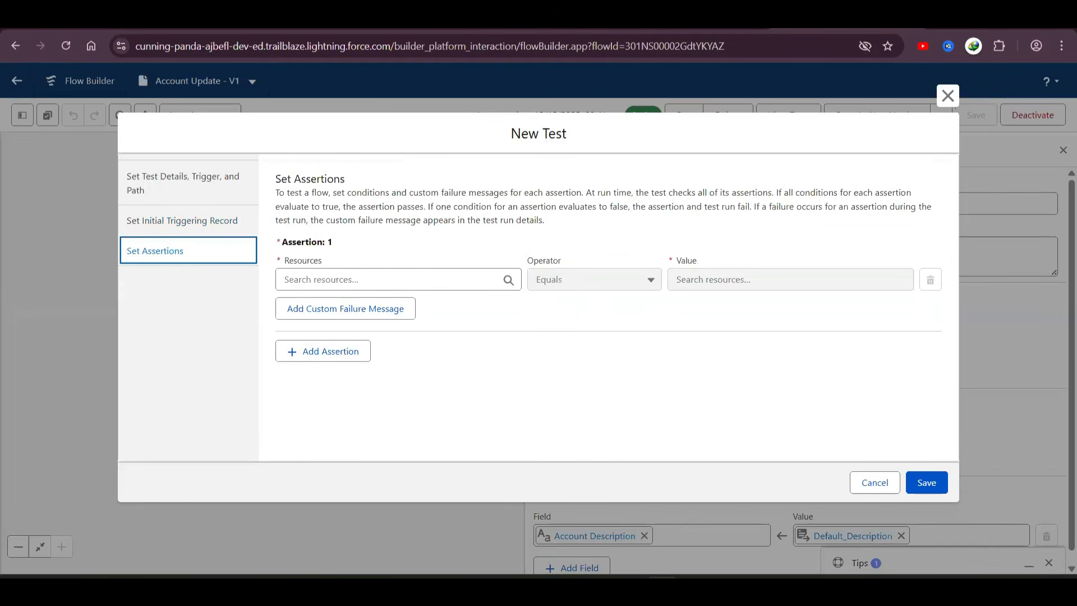
key("ctrl+Tab")
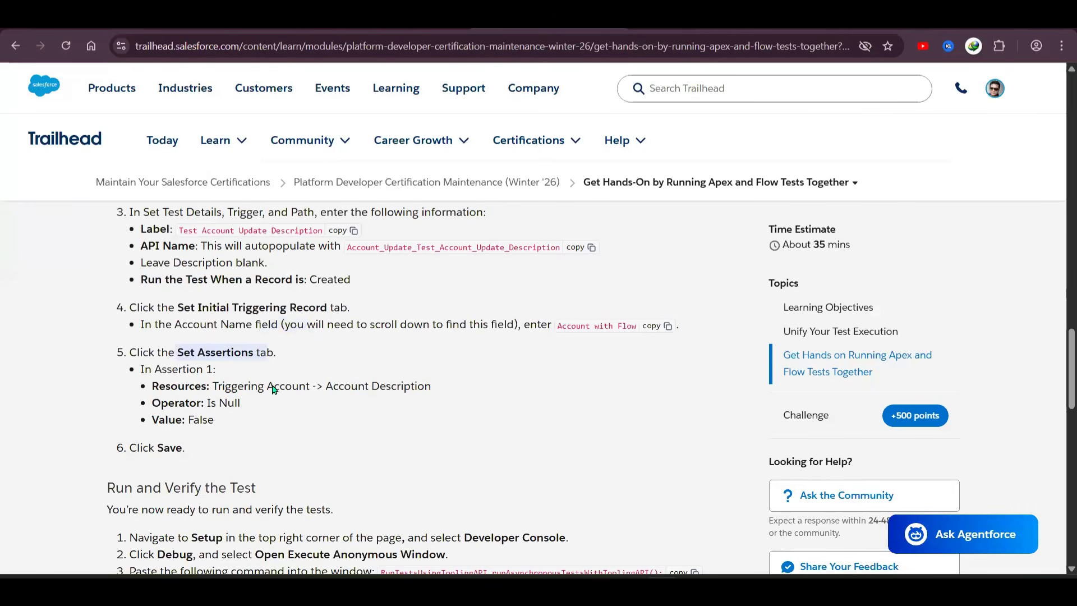
key("ctrl+Tab")
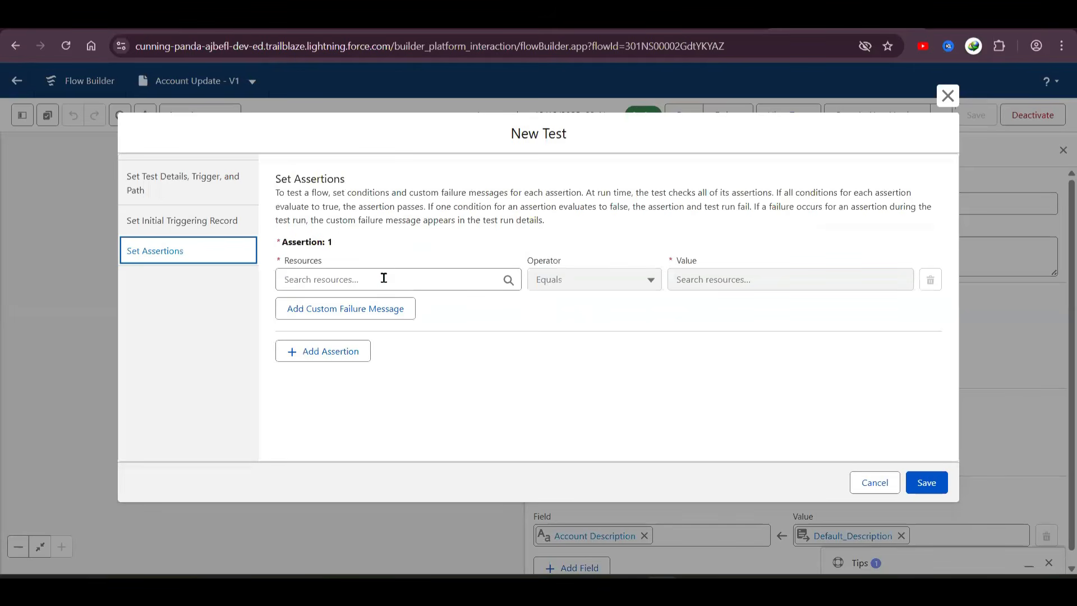
left_click(385, 283)
scroll(395, 505, "down", 5)
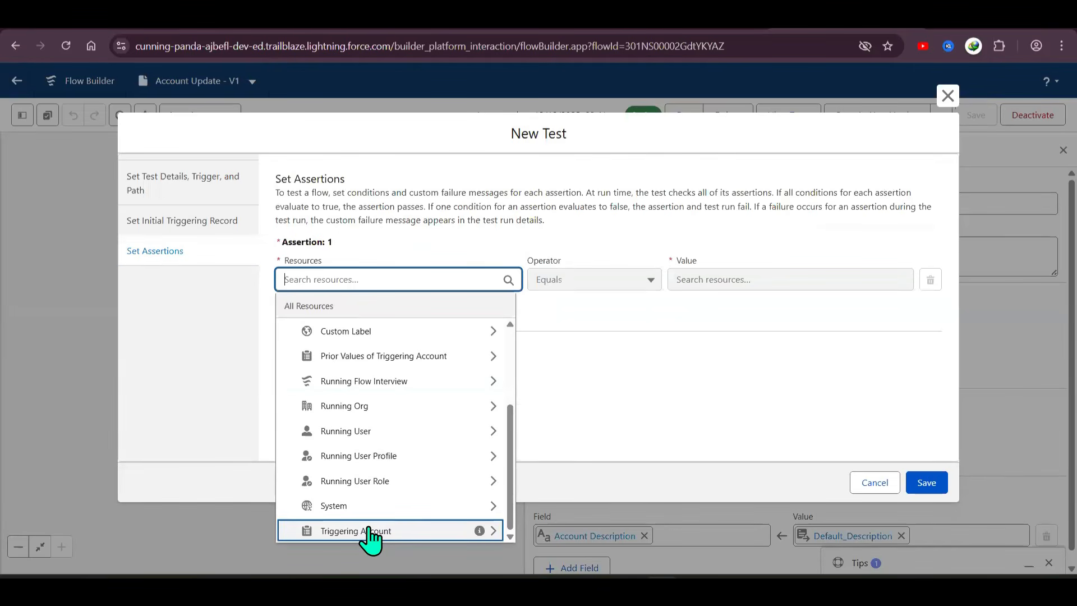
left_click(372, 534)
type("desc")
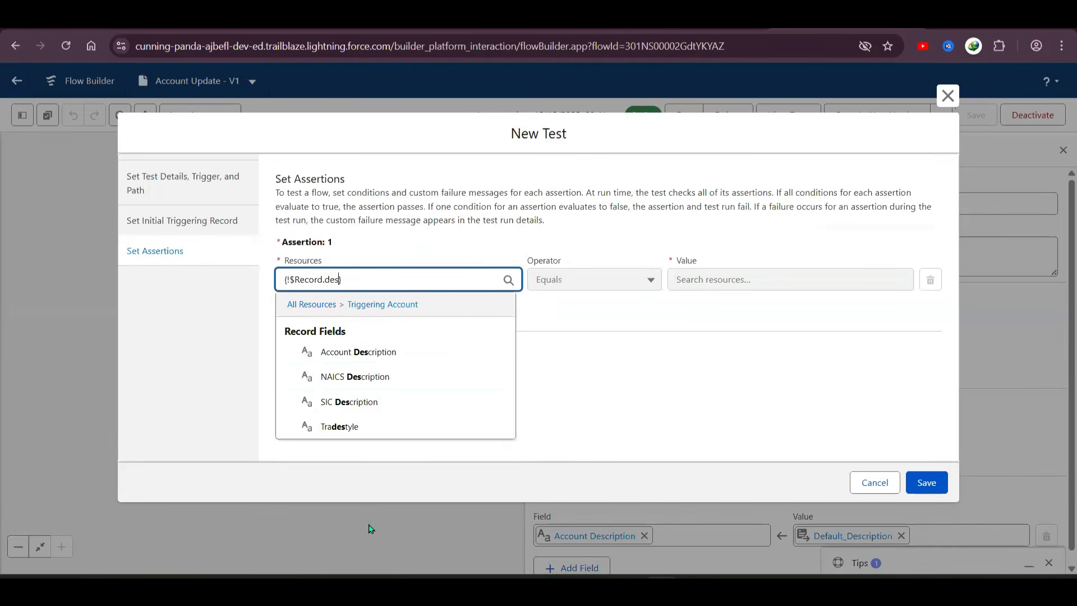
left_click(372, 354)
Set Assertion 1's operator to Is Null and its value to the global constant False
left_click(602, 284)
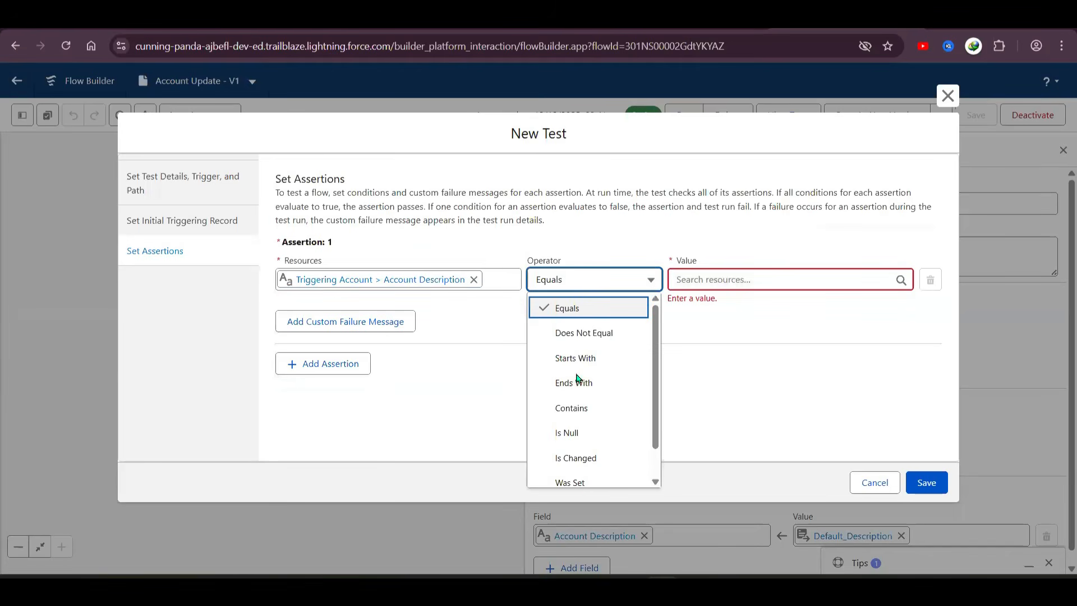
left_click(565, 432)
left_click(755, 283)
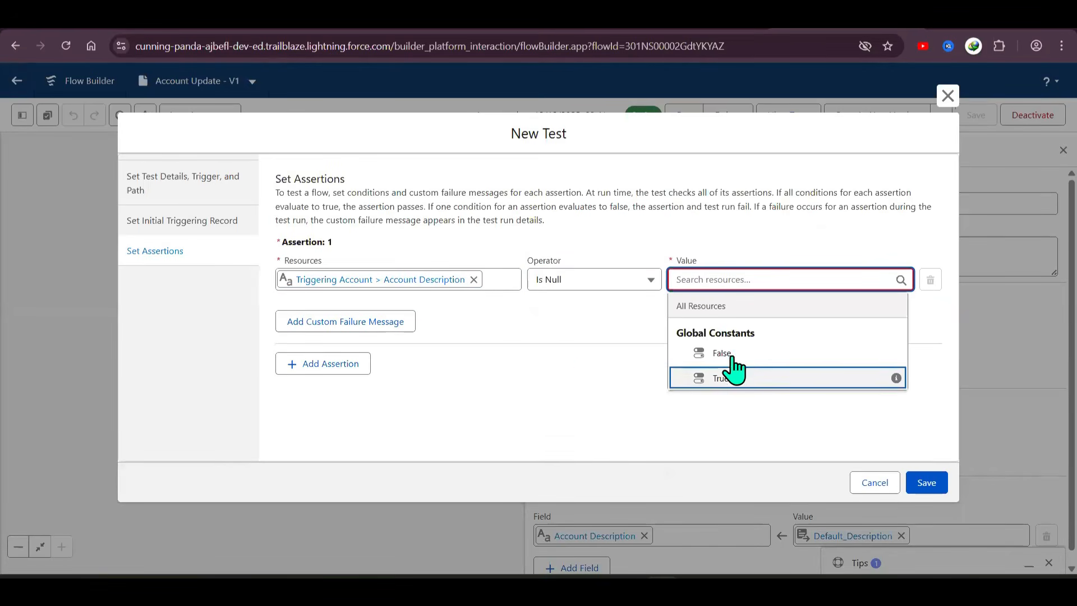
left_click(724, 351)
Check the assertion settings against the Trailhead instructions and save the new flow test
left_click(522, 25)
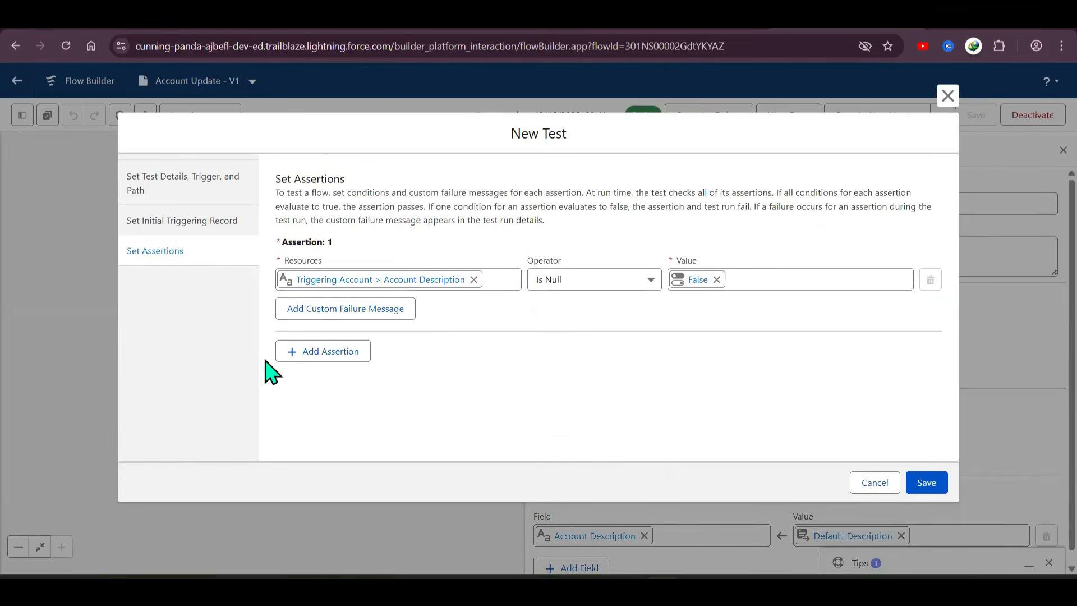
double_click(225, 402)
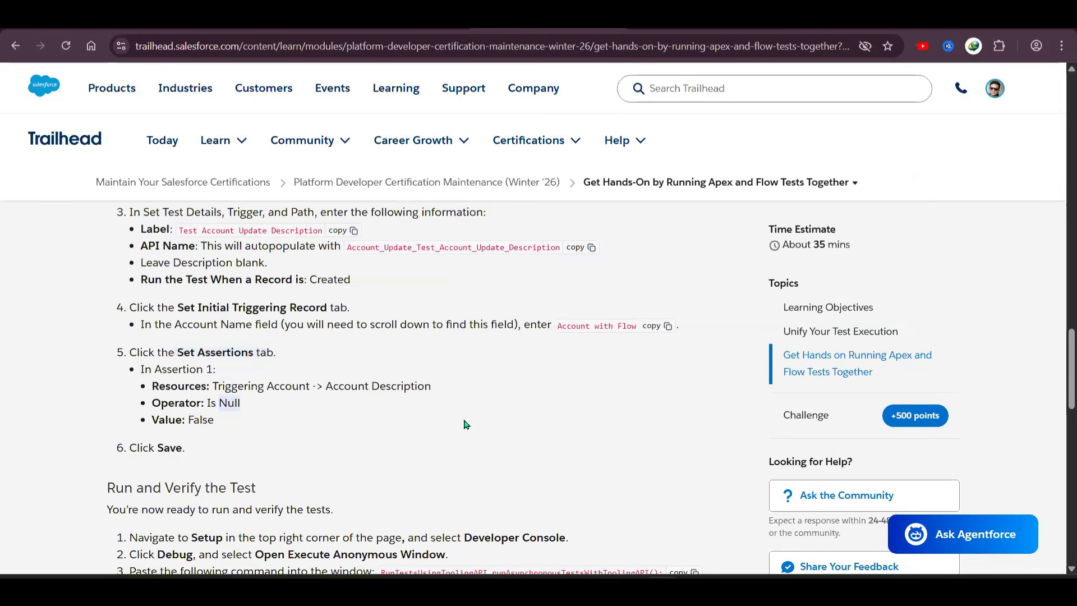
left_click(812, 17)
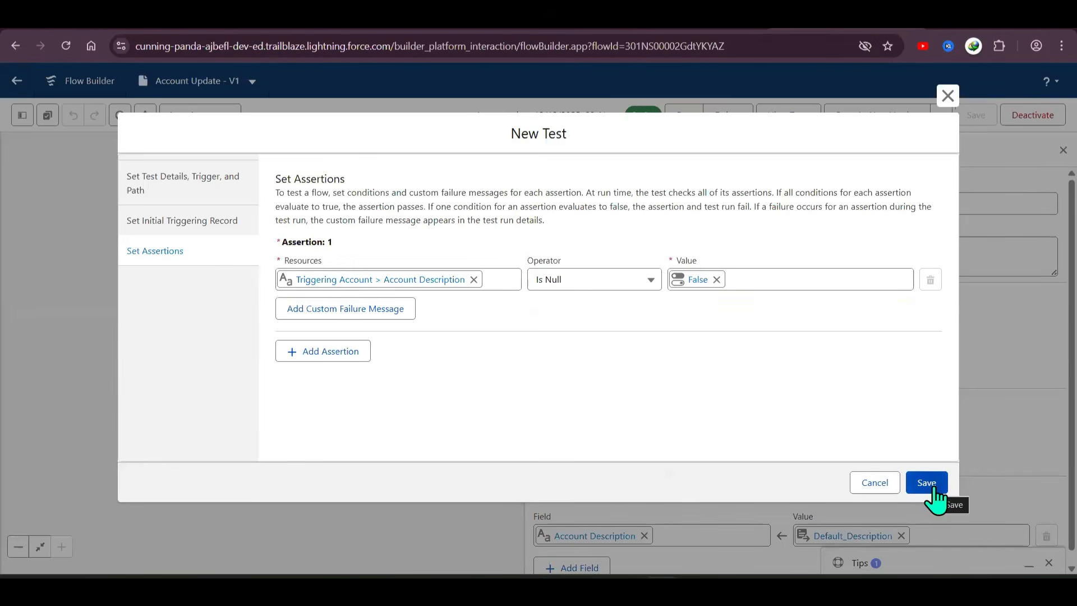
left_click(931, 485)
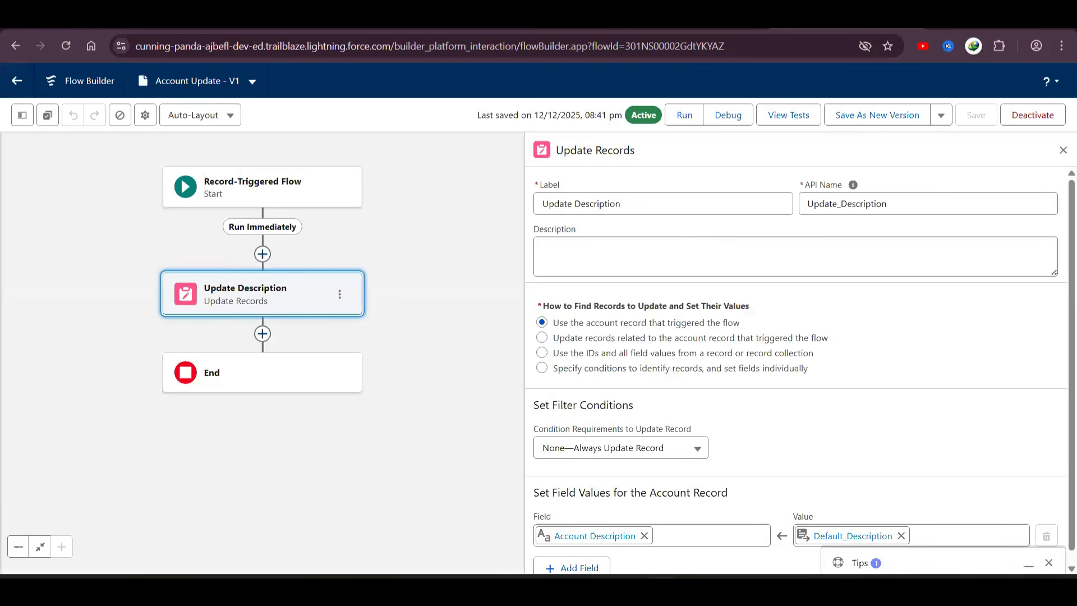
Copy the test run command from Trailhead's Run and Verify the Test section and open the Developer Console from Salesforce Setup
left_click(522, 17)
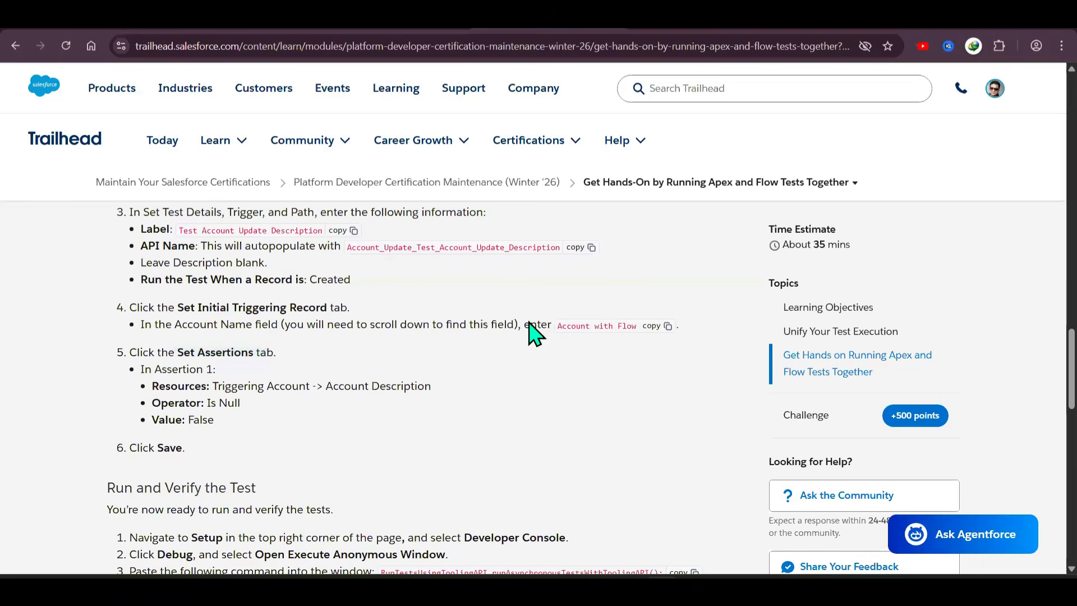
scroll(561, 337, "down", 3)
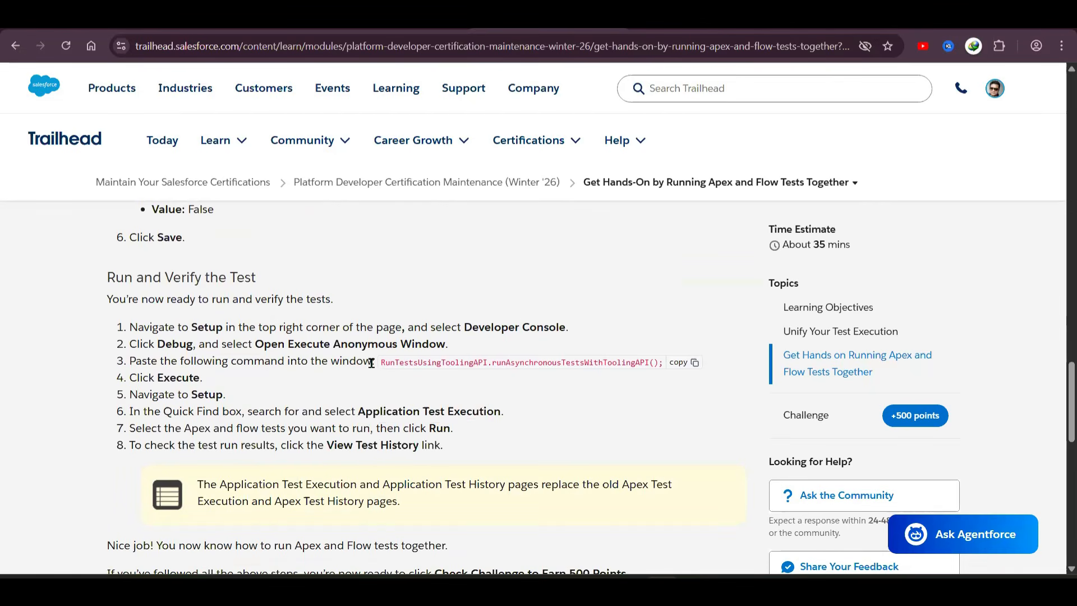
left_click(695, 363)
left_click(687, 20)
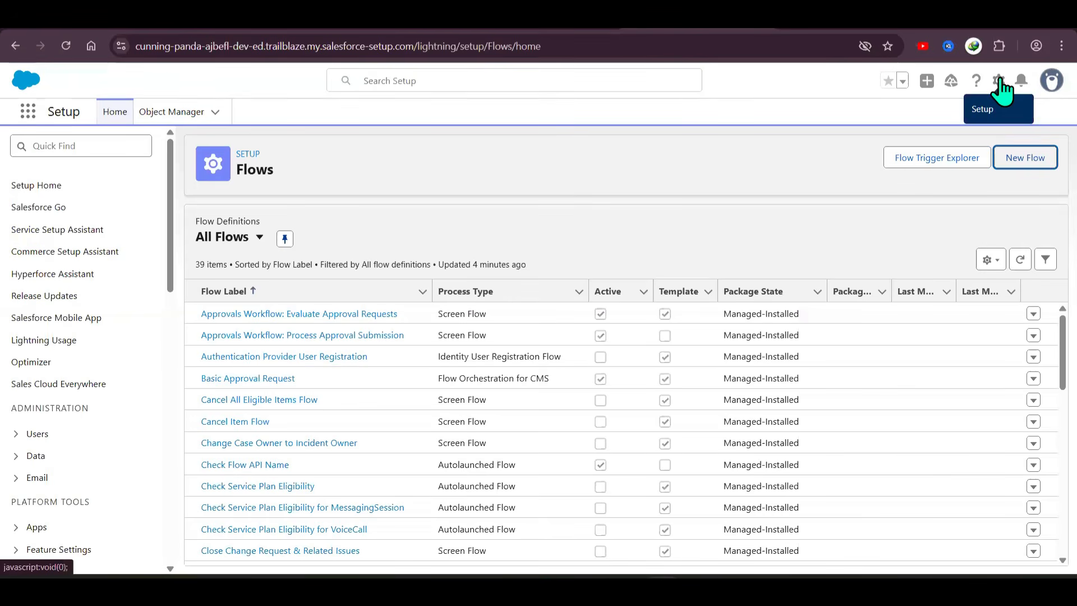
left_click(999, 82)
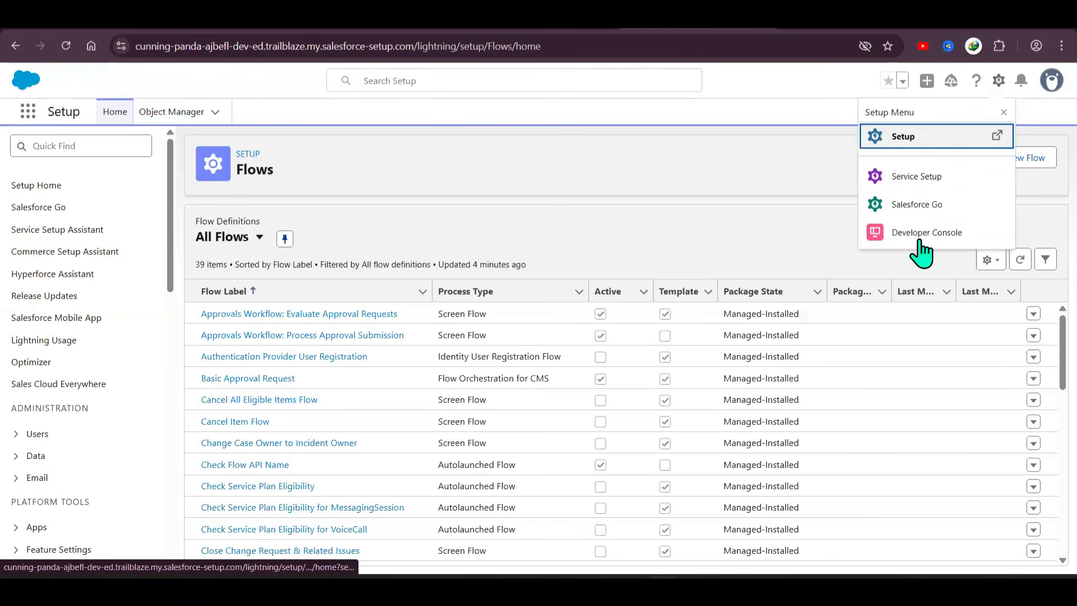
left_click(940, 234)
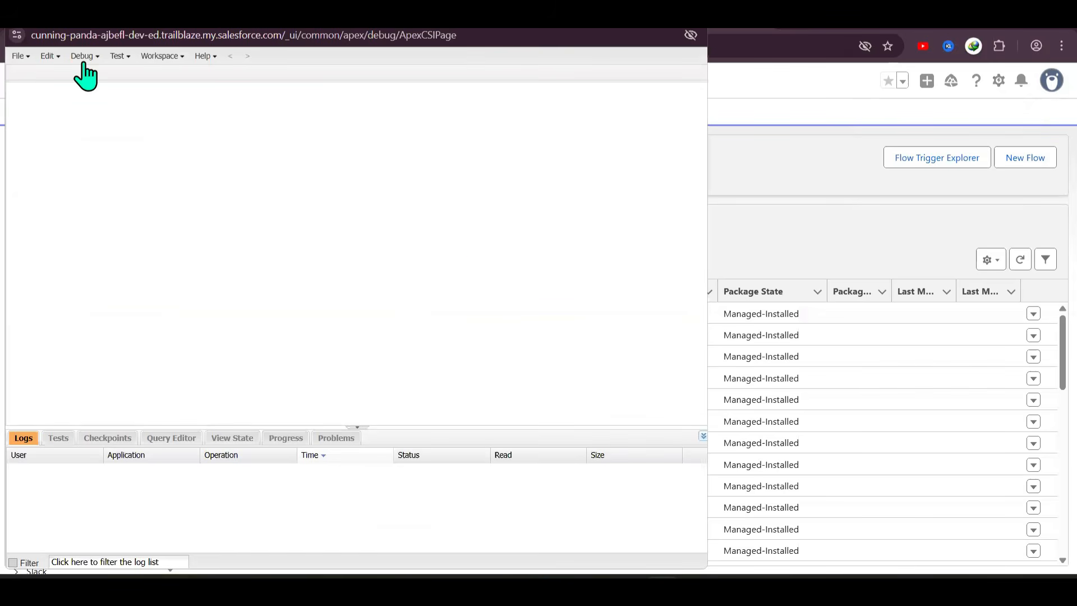
Execute RunTestsUsingToolingAPI.runAsynchronousTestsWithToolingAPI(); as anonymous Apex code
left_click(86, 59)
left_click(85, 58)
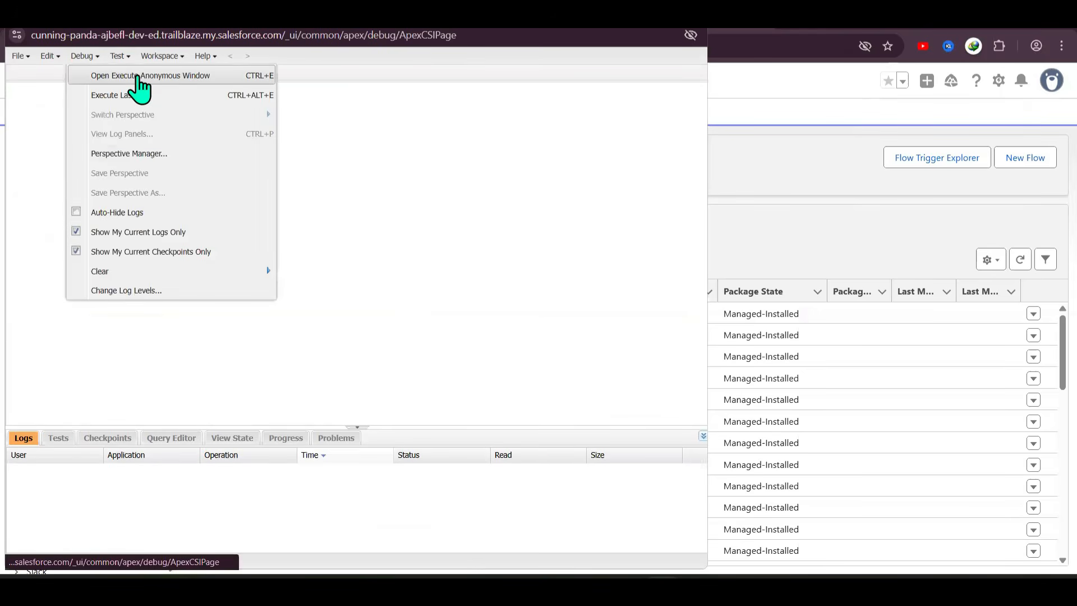
left_click(137, 75)
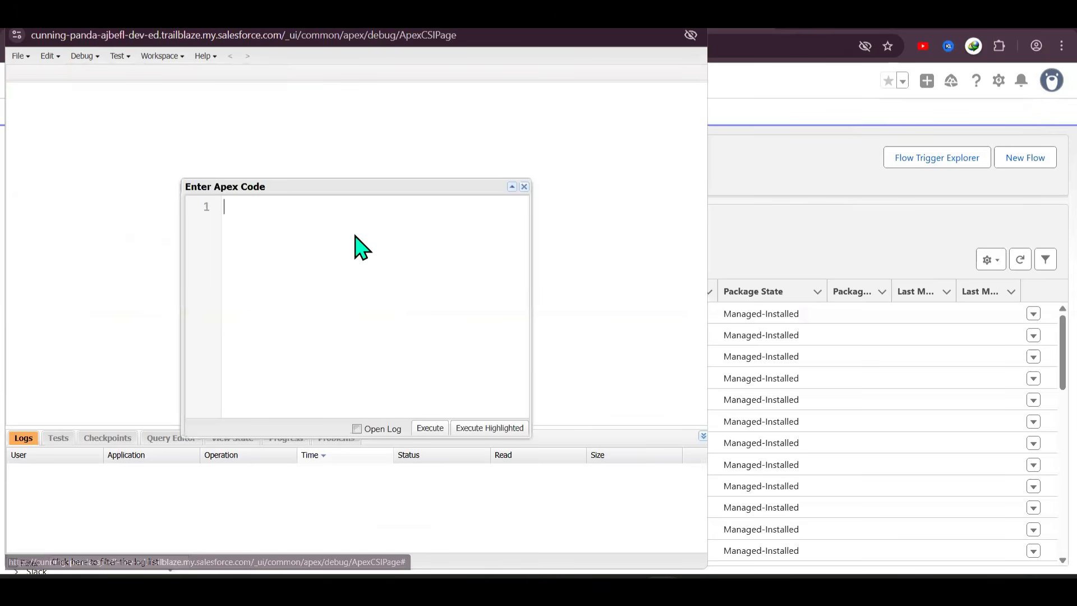
key("ctrl+v")
left_click_drag(530, 285, 655, 279)
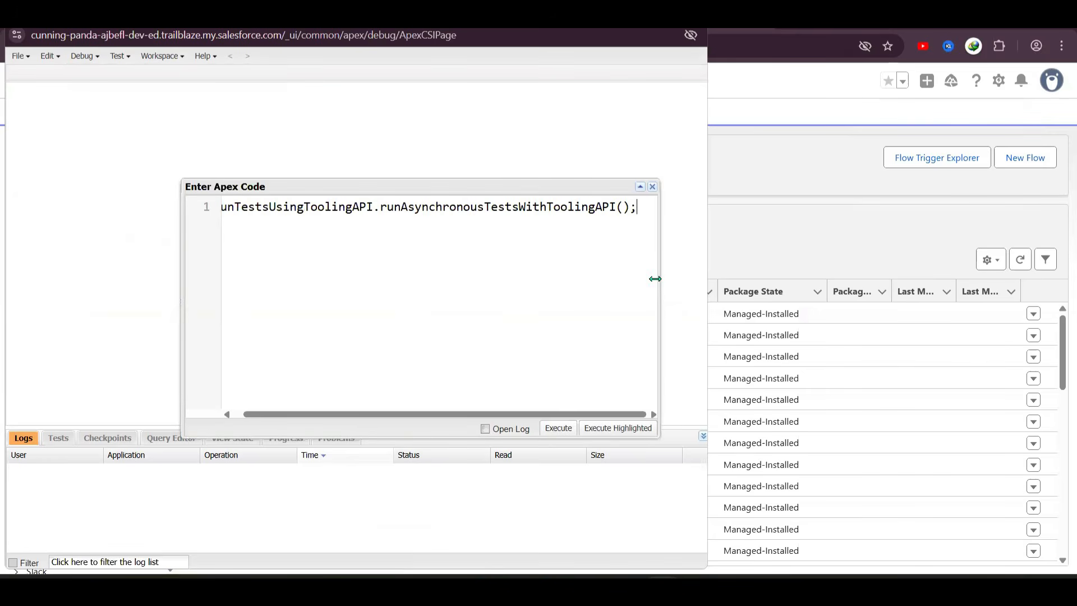
left_click(559, 429)
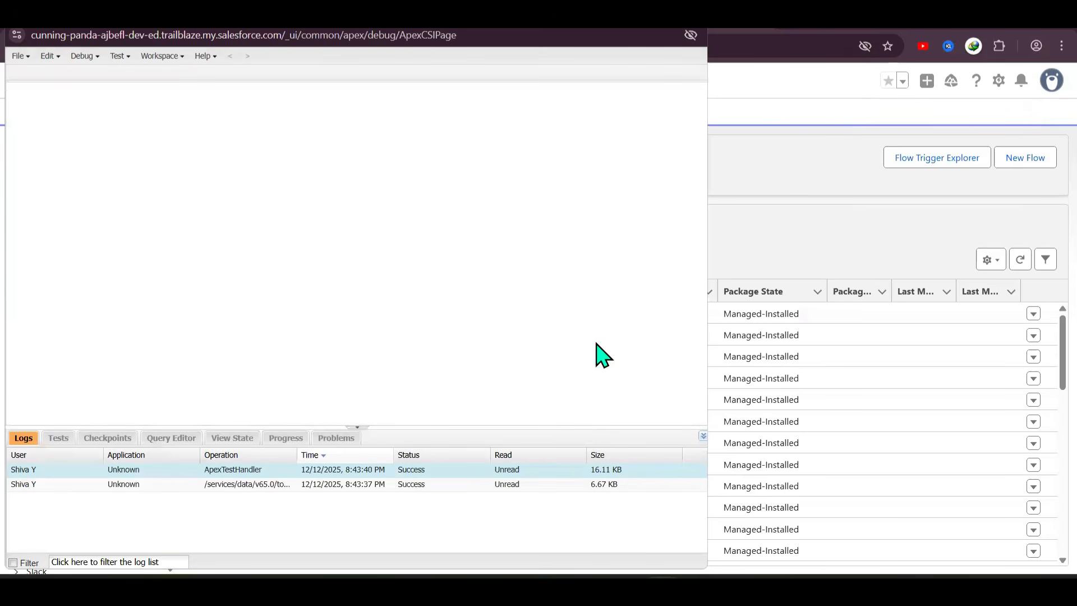
Search Salesforce Setup for Application Test Execution, the page name copied from the Trailhead instructions
left_click(730, 161)
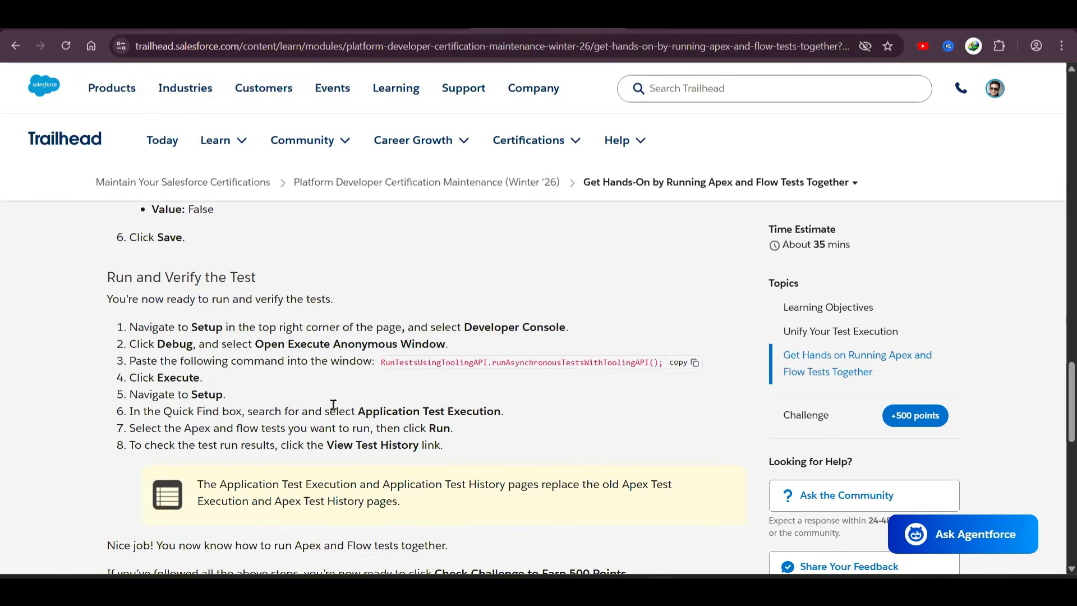
left_click_drag(359, 411, 496, 417)
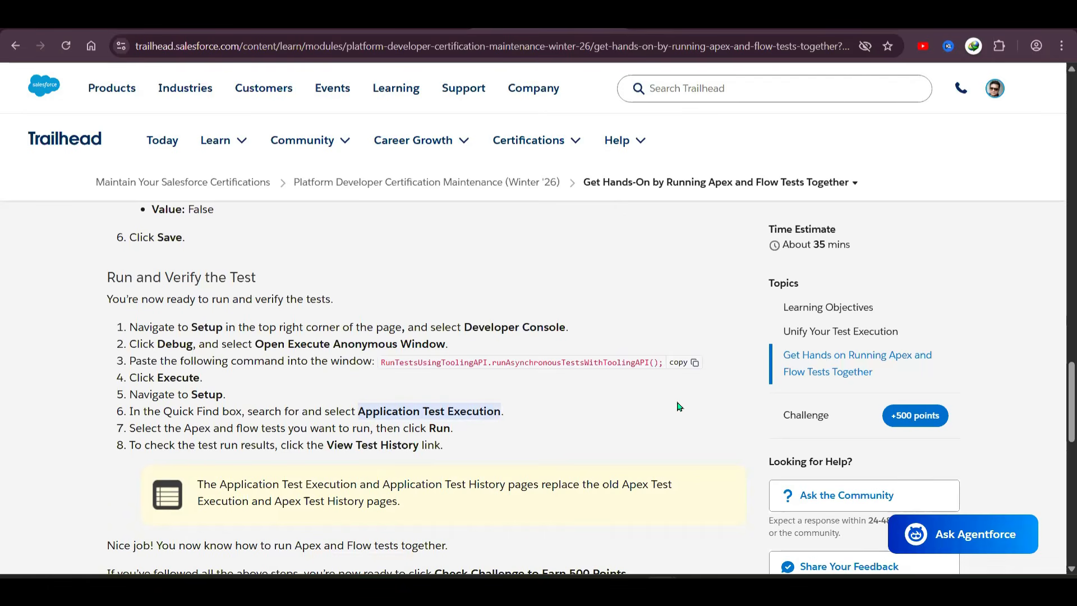
left_click(695, 20)
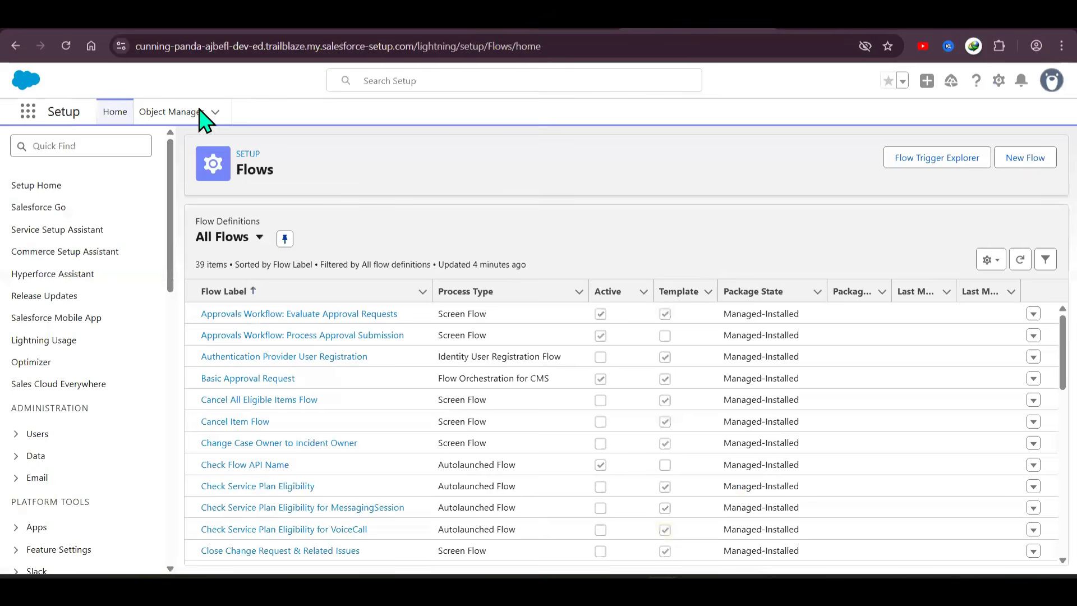
left_click(42, 153)
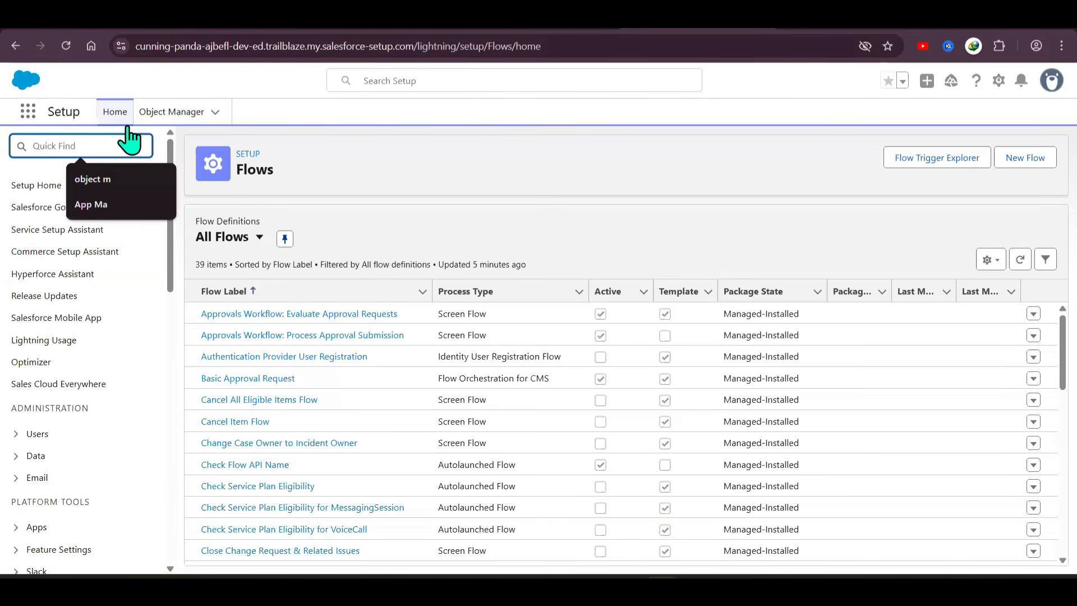
key("ctrl+v")
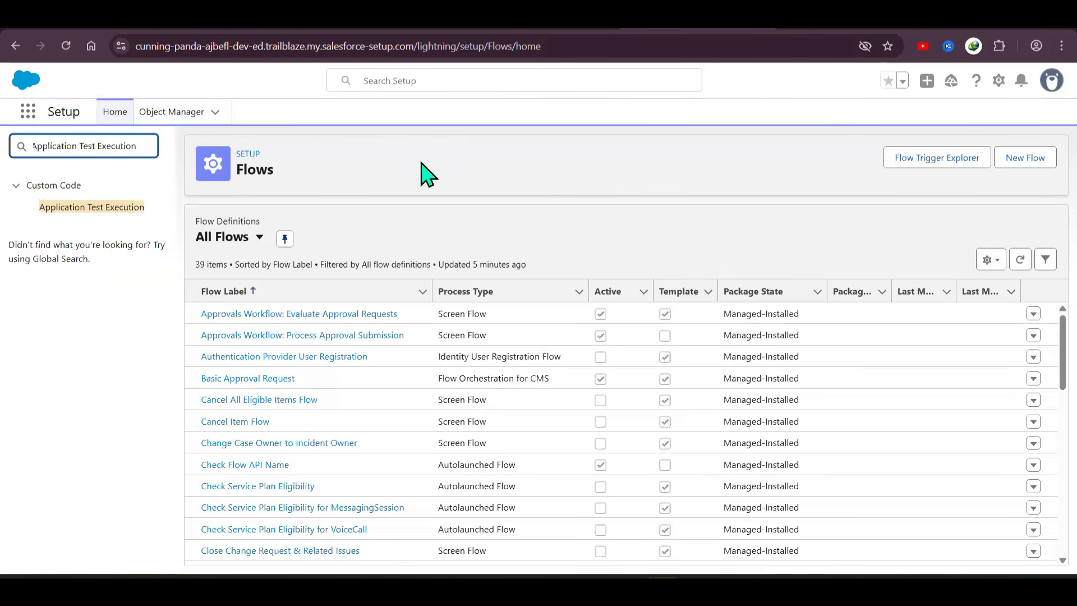
Open the Application Test Execution page and enlarge the test run list to examine the Apex and flow test statuses
left_click(59, 208)
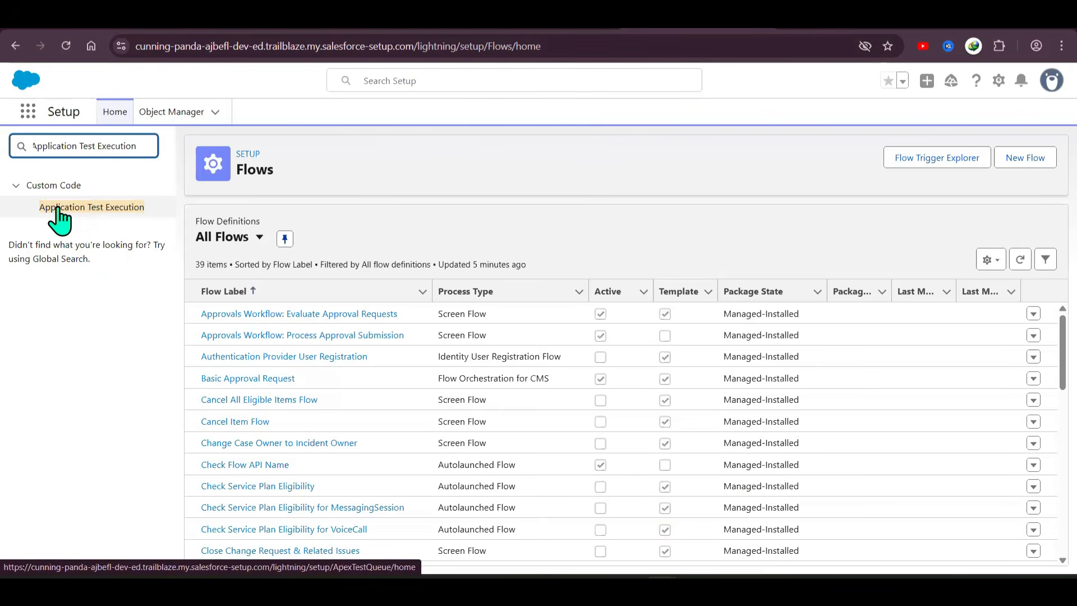
left_click(59, 209)
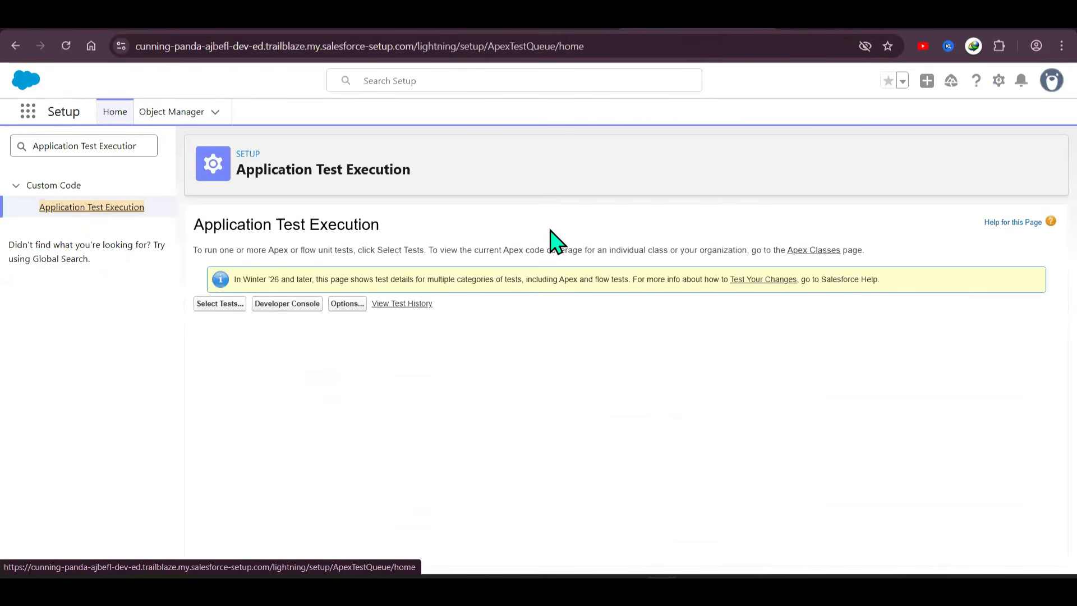
left_click(502, 396)
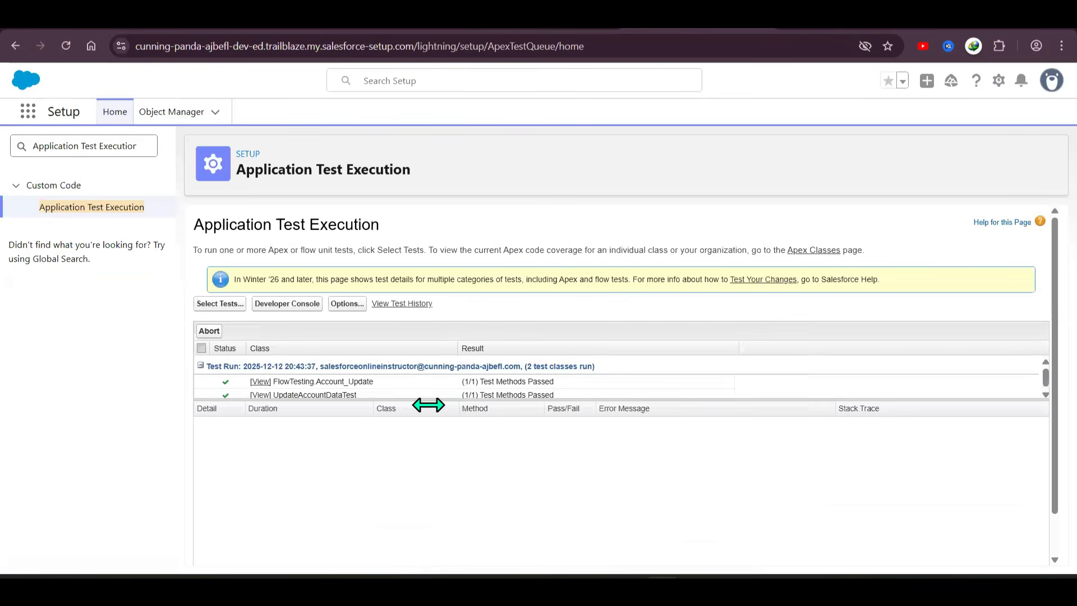
left_click_drag(427, 426, 425, 445)
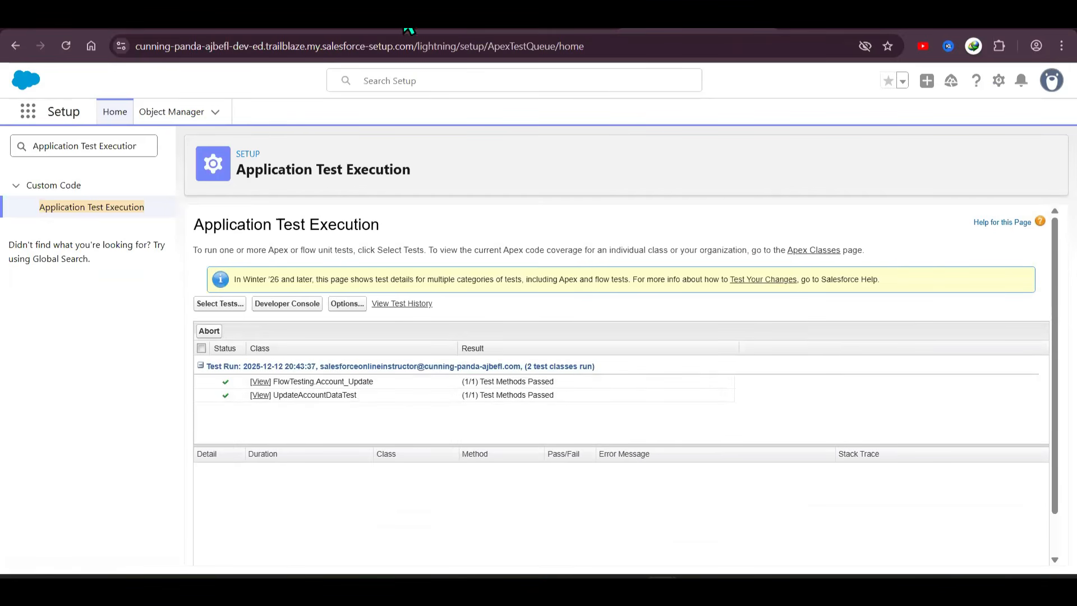
Consult Trailhead's Run and Verify the Test instructions and open the test history in Salesforce Setup to examine the results
left_click(499, 20)
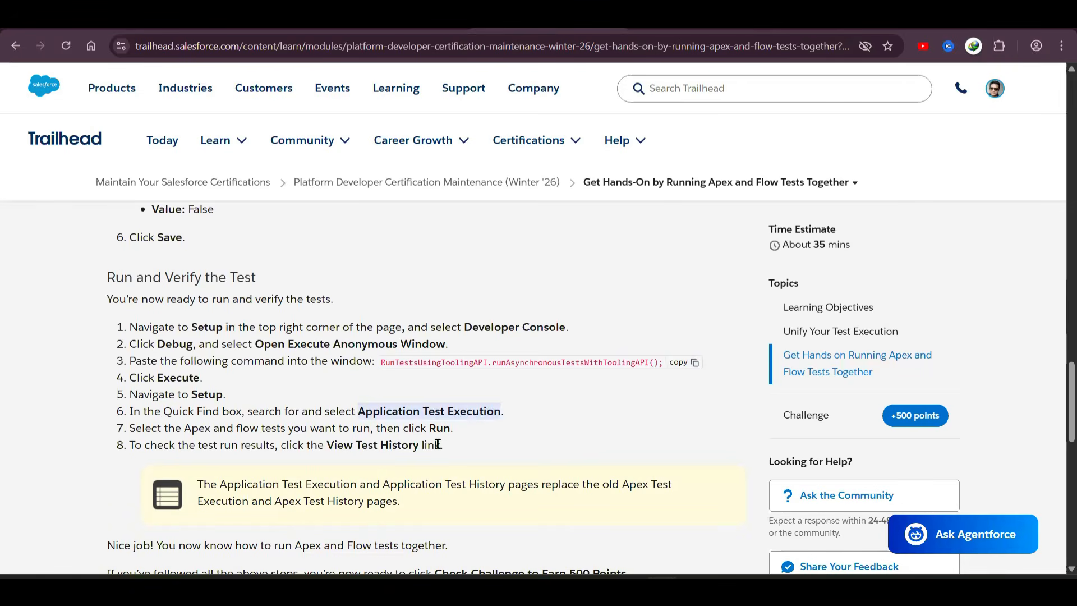
left_click(802, 20)
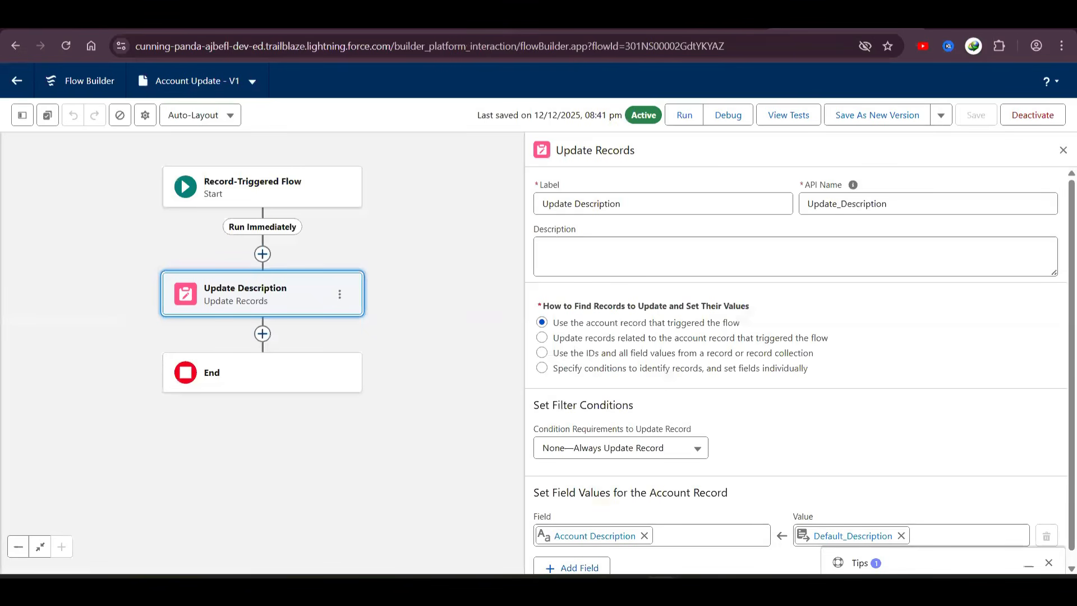
left_click(695, 20)
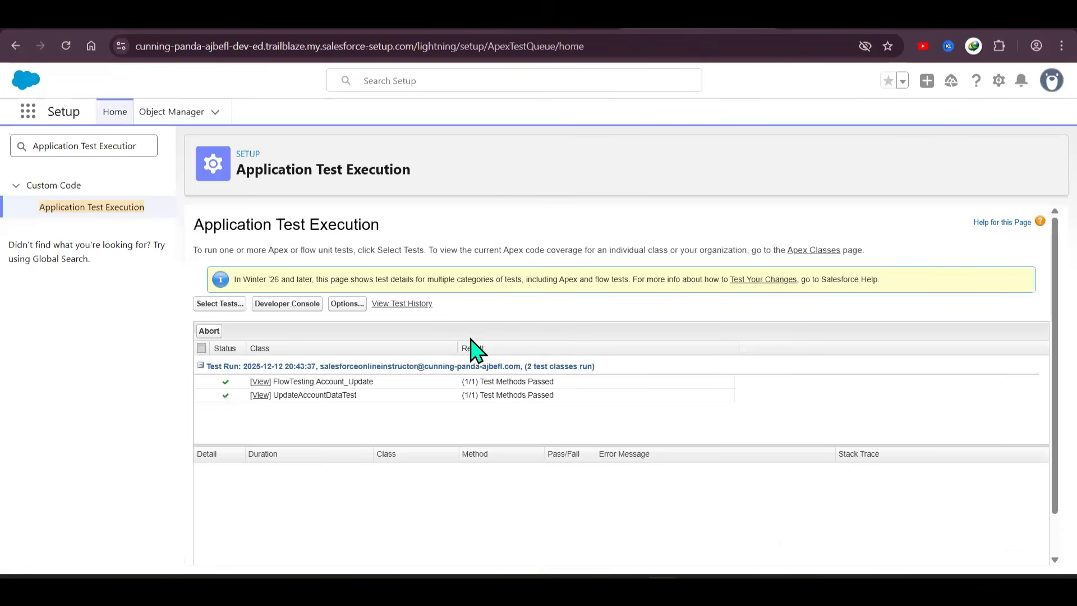
left_click(393, 304)
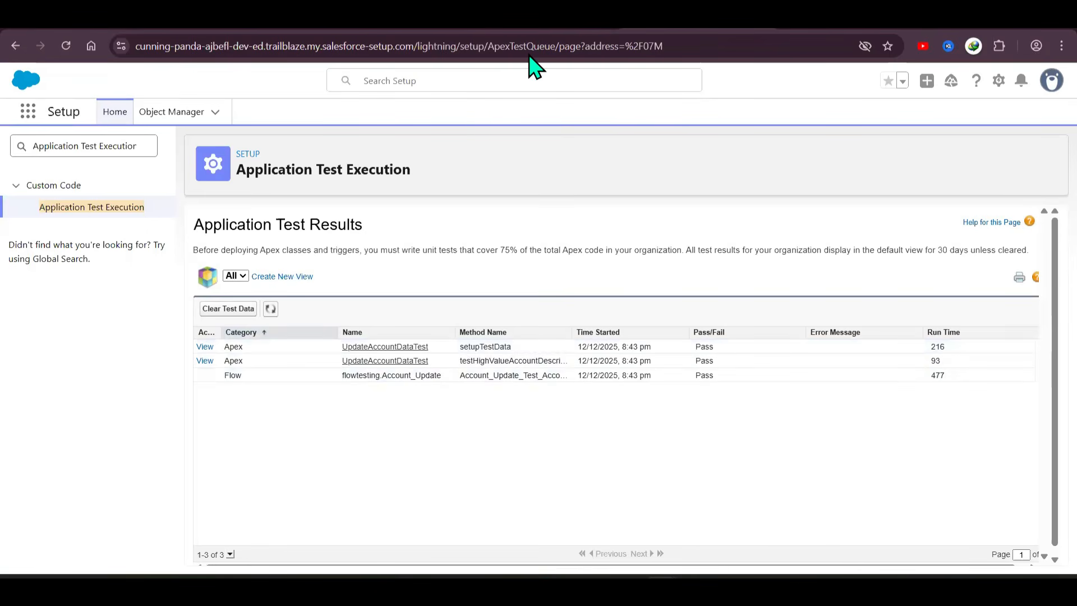
Return to the Trailhead unit and submit the Hands-on Challenge for checking with the PD1 Winter org
left_click(538, 23)
scroll(287, 394, "down", 8)
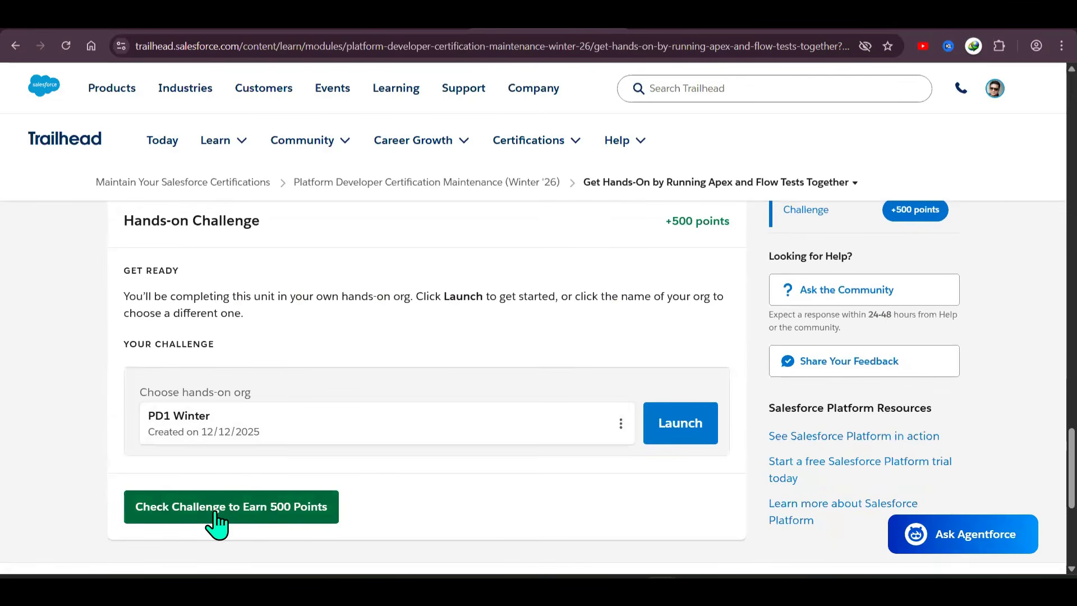
left_click(216, 515)
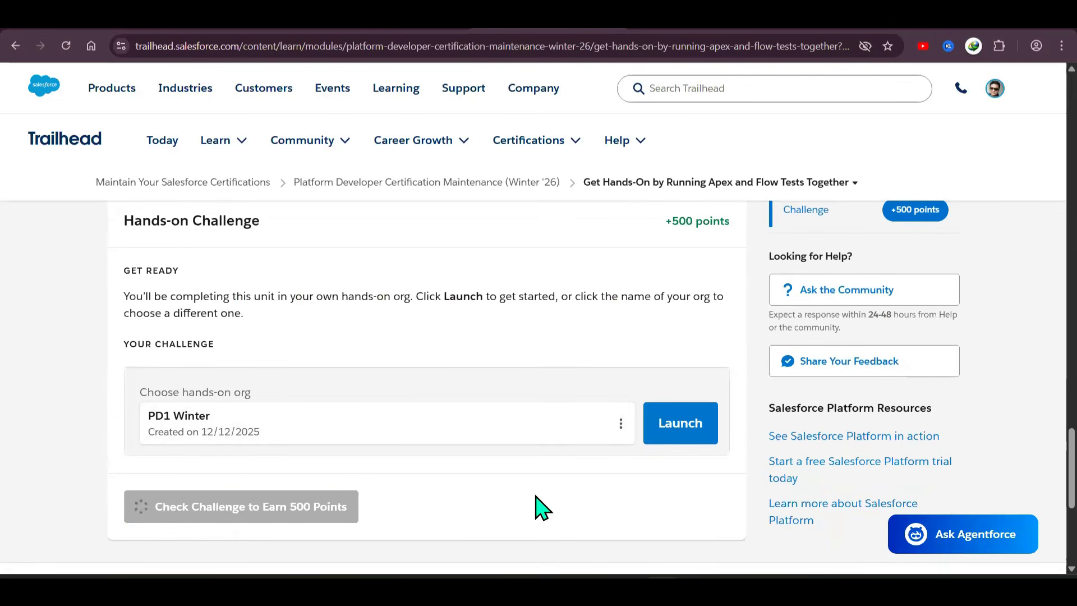